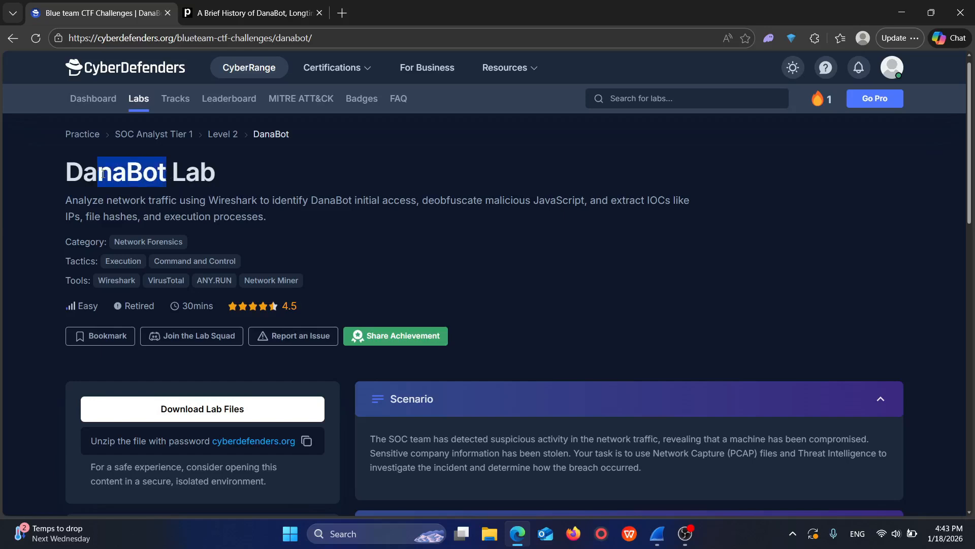
Step: Read the Overview section of the Proofpoint article on DanaBot, covering its malware-as-a-service model and the criminal groups that delivered it
{"action": "left_click", "coordinate": [149, 172]}
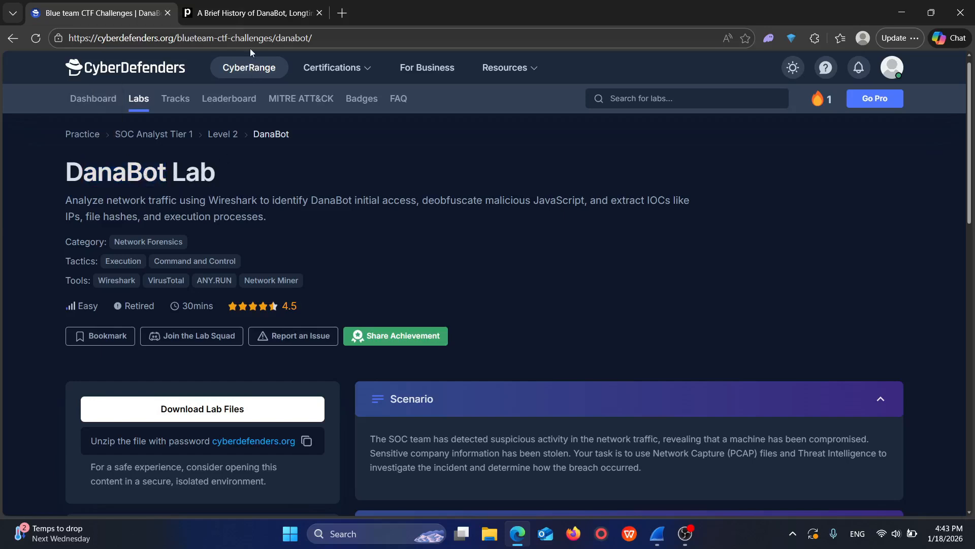
{"action": "left_click", "coordinate": [241, 9]}
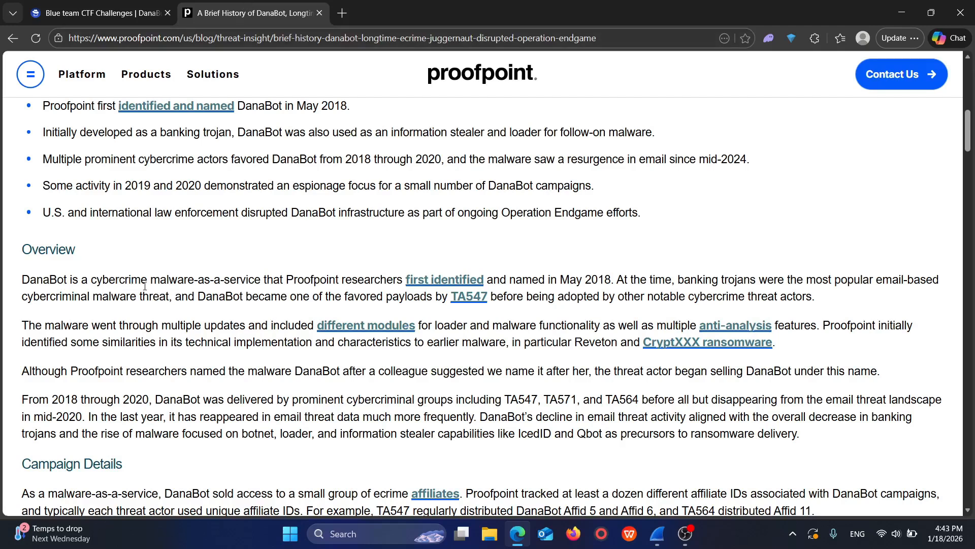
{"action": "left_click_drag", "start_coordinate": [257, 280], "coordinate": [141, 282]}
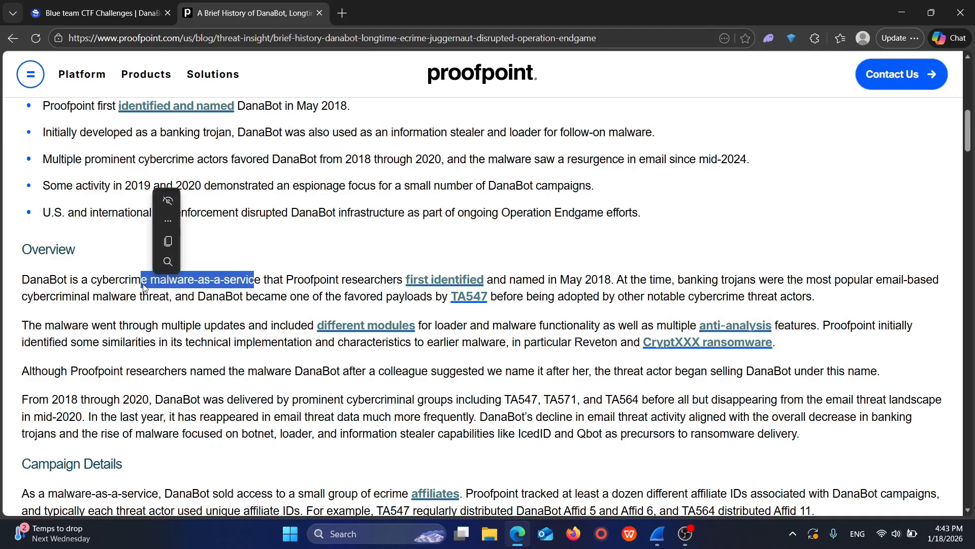
{"action": "left_click", "coordinate": [170, 290]}
{"action": "double_click", "coordinate": [171, 281]}
{"action": "left_click", "coordinate": [241, 283]}
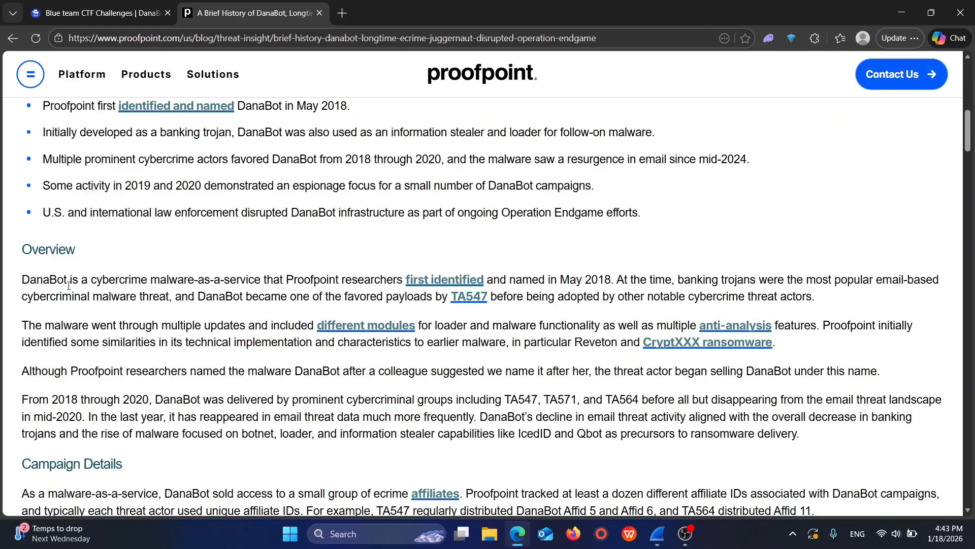
{"action": "left_click_drag", "start_coordinate": [67, 280], "coordinate": [43, 280]}
{"action": "left_click_drag", "start_coordinate": [504, 400], "coordinate": [537, 399]}
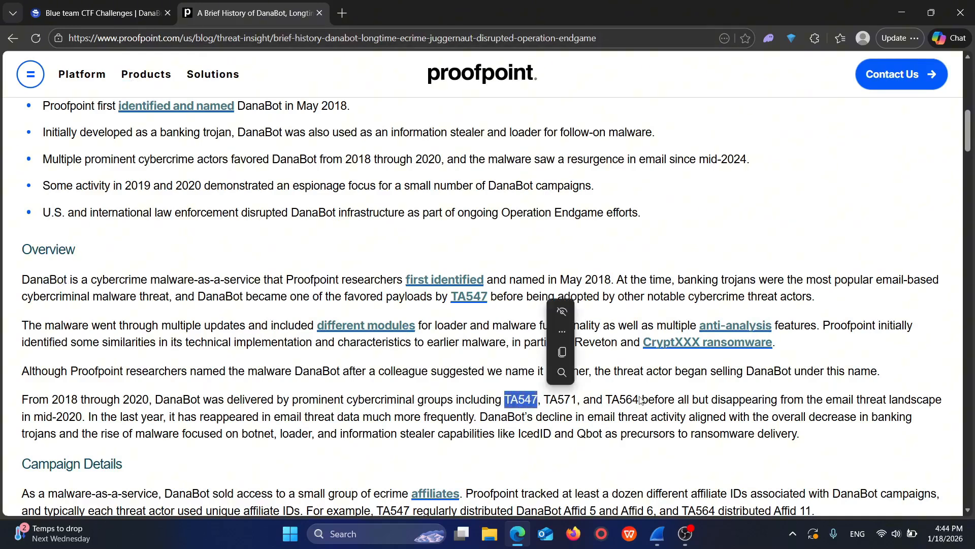
{"action": "left_click", "coordinate": [675, 395]}
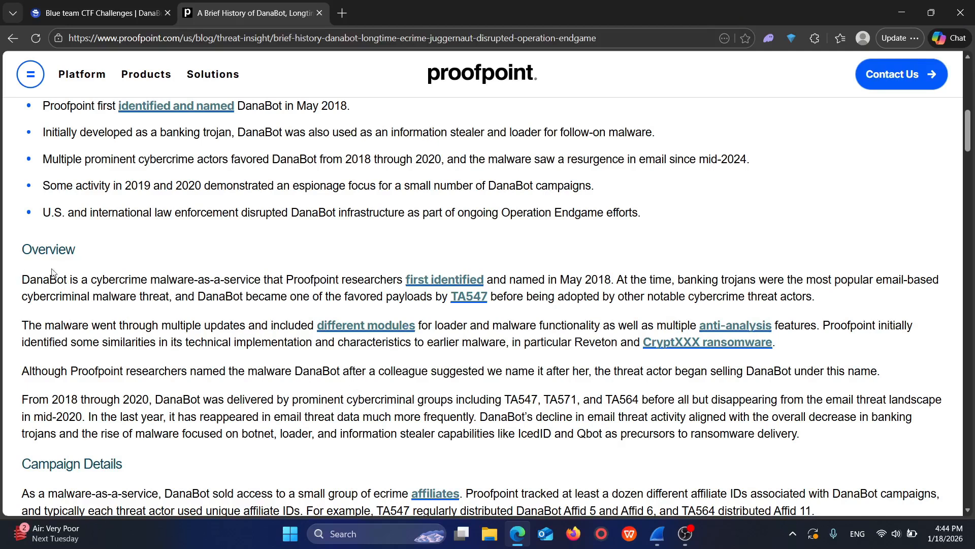
{"action": "left_click_drag", "start_coordinate": [57, 280], "coordinate": [43, 279]}
Step: Look briefly at the 205-DanaBot.pcap capture in Wireshark and return to the DanaBot lab page in Edge
{"action": "left_click", "coordinate": [130, 4]}
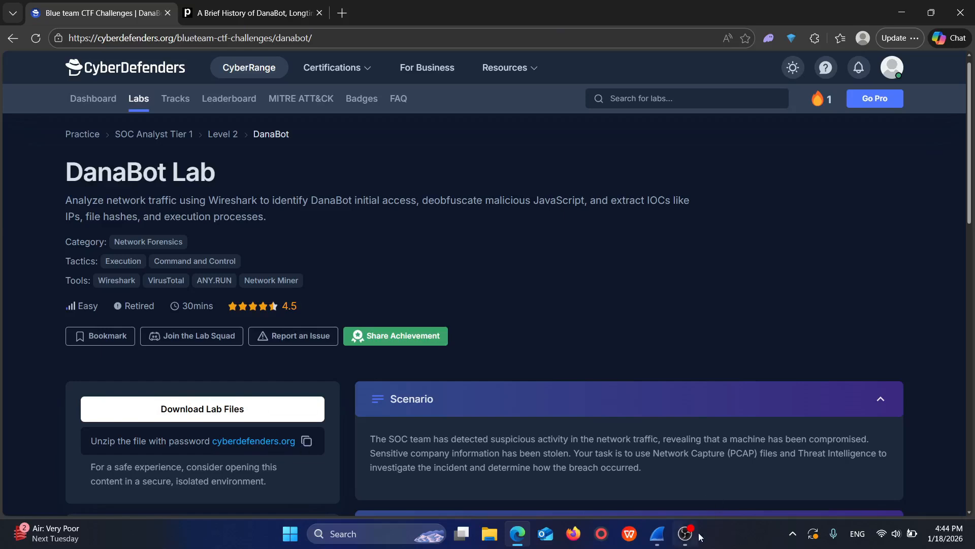
{"action": "left_click", "coordinate": [656, 536]}
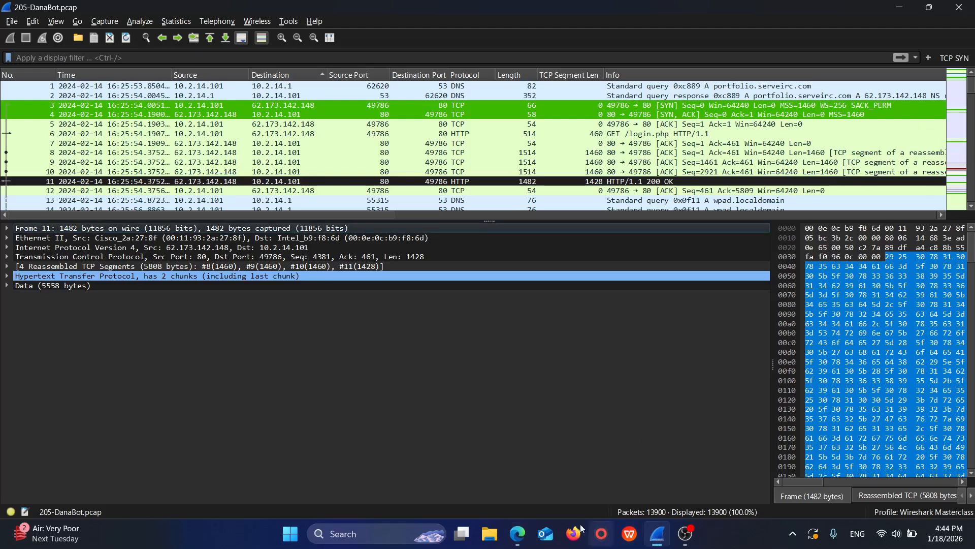
{"action": "left_click", "coordinate": [518, 536]}
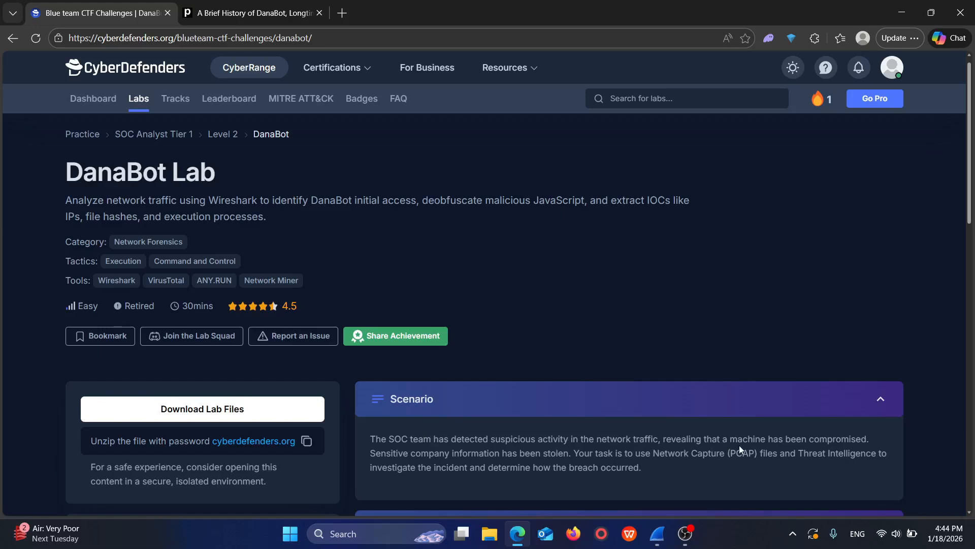
Step: Read the DanaBot lab scenario and expand the lab's Questions section
{"action": "left_click_drag", "start_coordinate": [797, 443], "coordinate": [804, 446]}
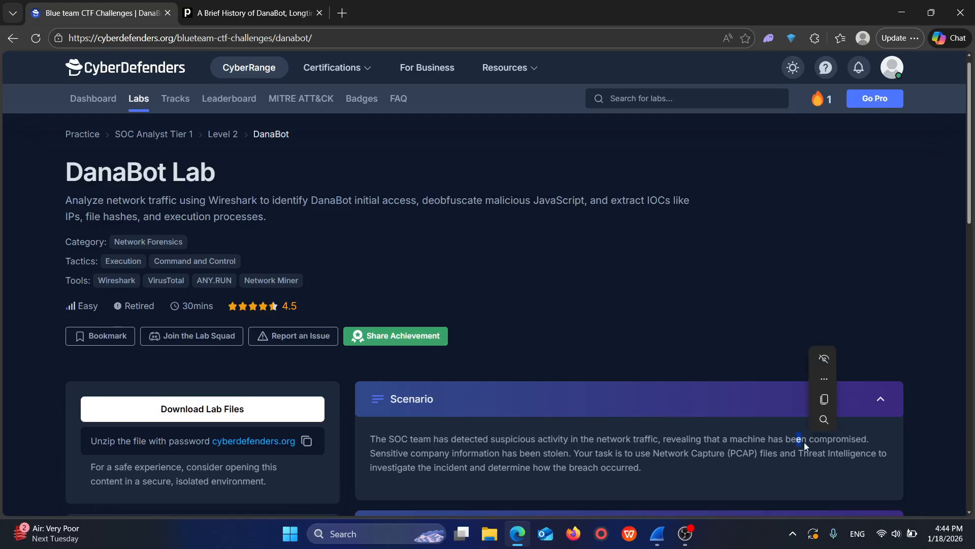
{"action": "left_click", "coordinate": [848, 444]}
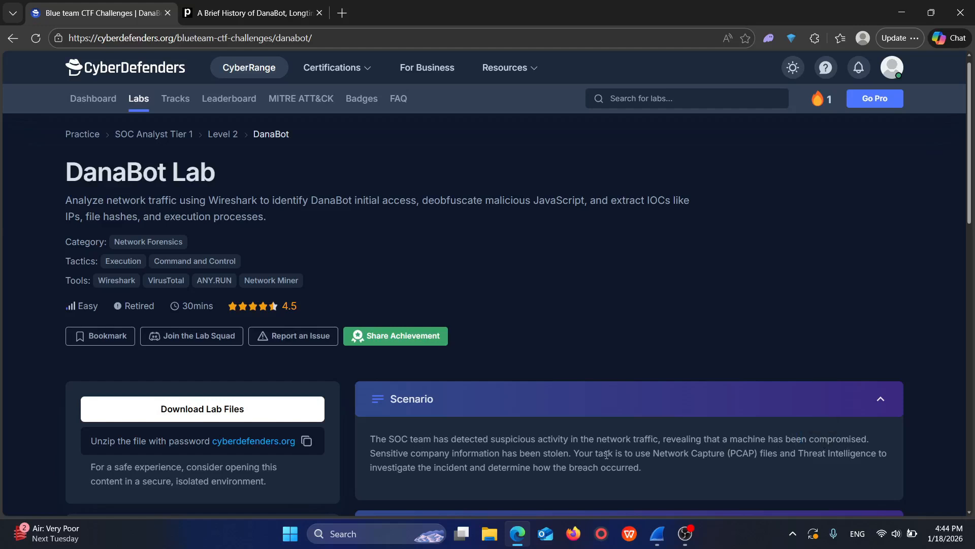
{"action": "double_click", "coordinate": [703, 453]}
{"action": "scroll", "coordinate": [783, 453], "scroll_direction": "down", "scroll_amount": 1}
{"action": "left_click_drag", "start_coordinate": [768, 453], "coordinate": [675, 449]}
{"action": "left_click", "coordinate": [454, 429]}
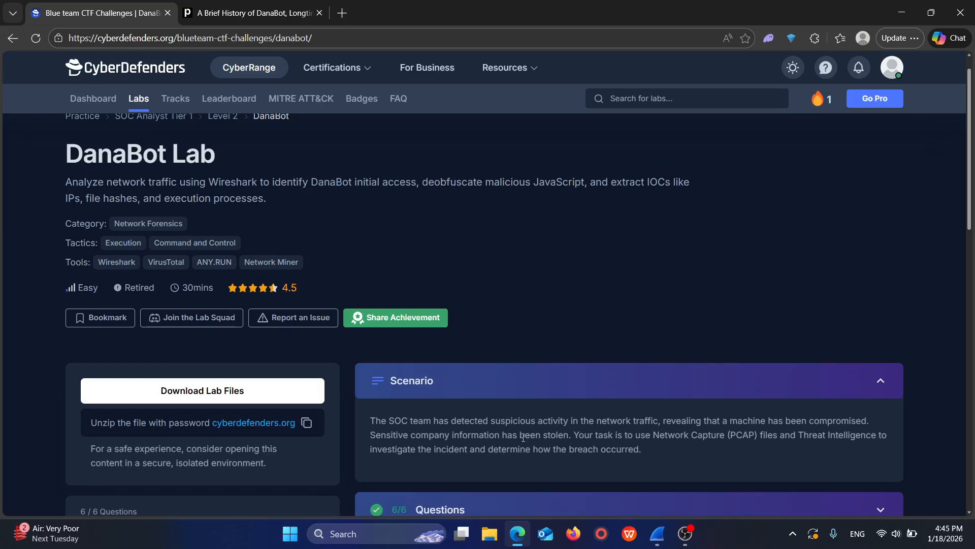
{"action": "left_click", "coordinate": [474, 506]}
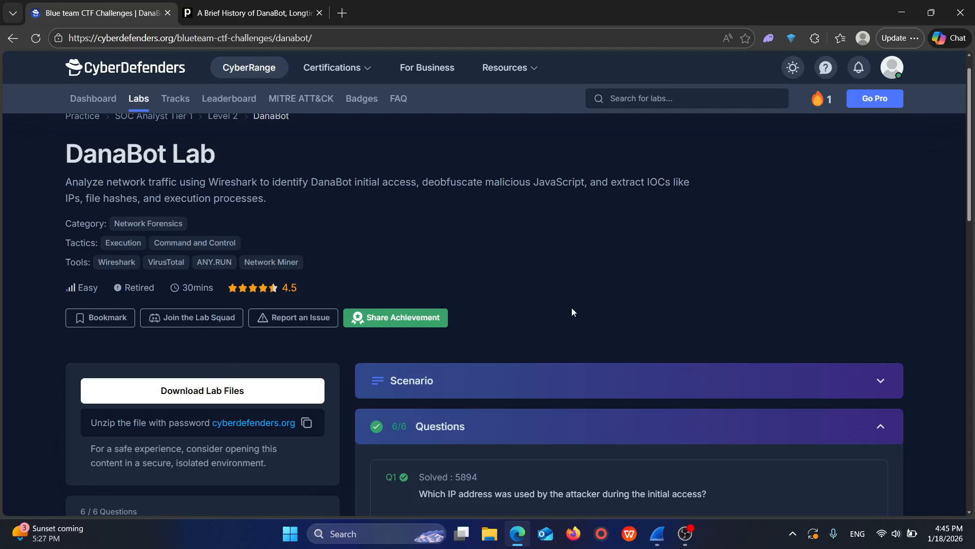
Step: Search the web images for "cyberkill chain thm", view the TryHackMe SOC Level 1 kill chain diagram, and return to the lab page
{"action": "left_click", "coordinate": [348, 12]}
{"action": "type", "text": "cy"}
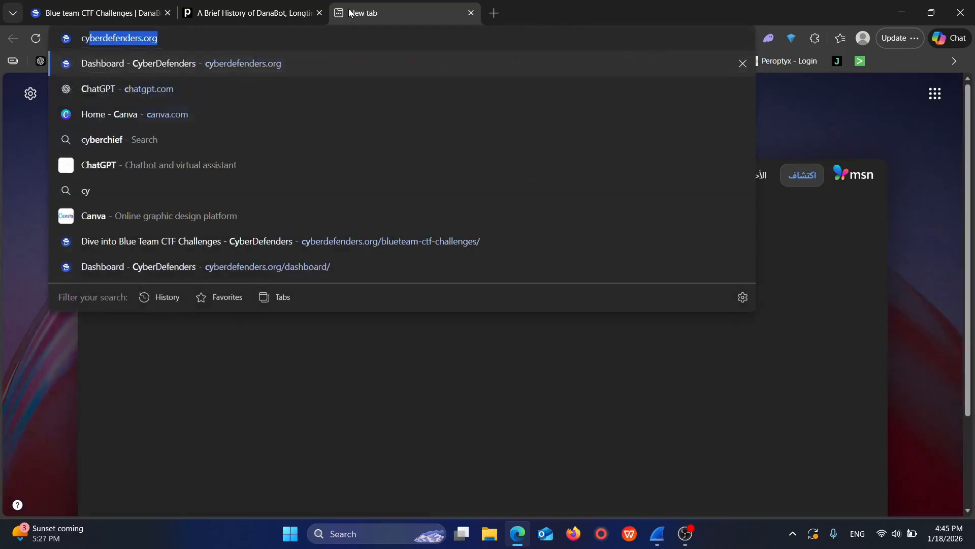
{"action": "type", "text": "berkill chain thm"}
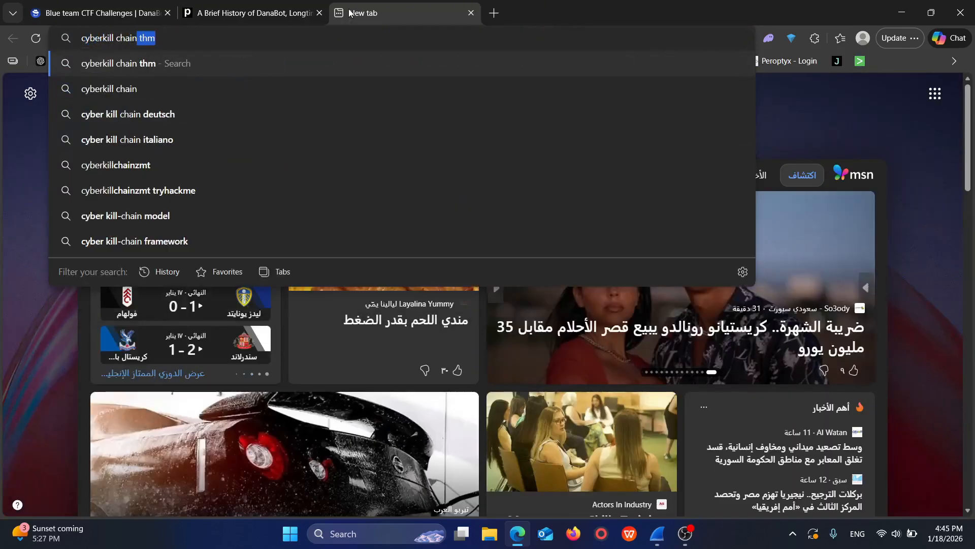
{"action": "key", "text": "Return"}
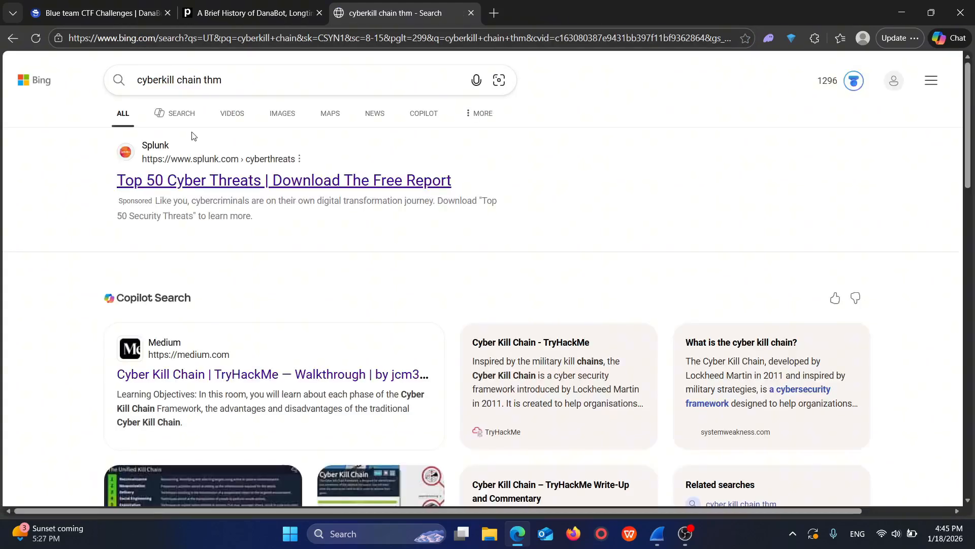
{"action": "left_click", "coordinate": [282, 114]}
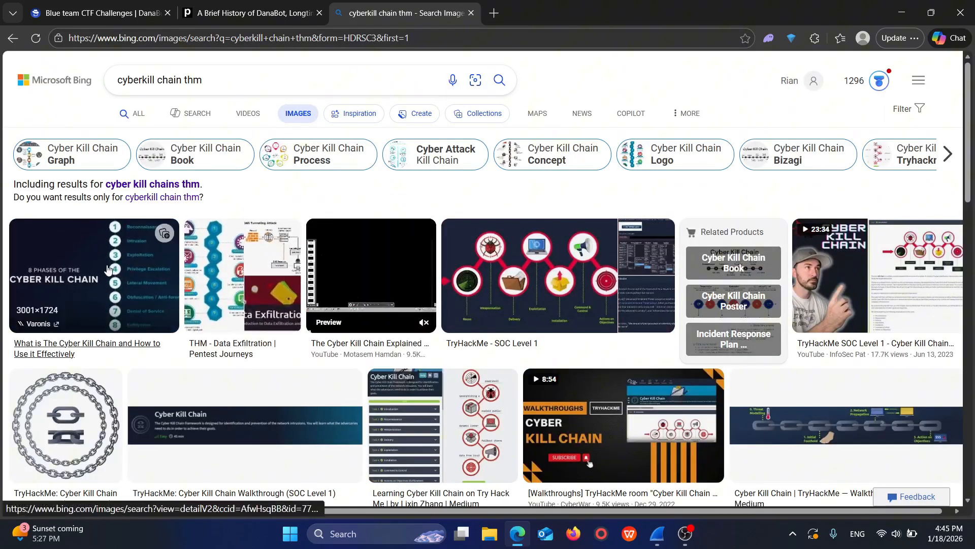
{"action": "left_click", "coordinate": [497, 267]}
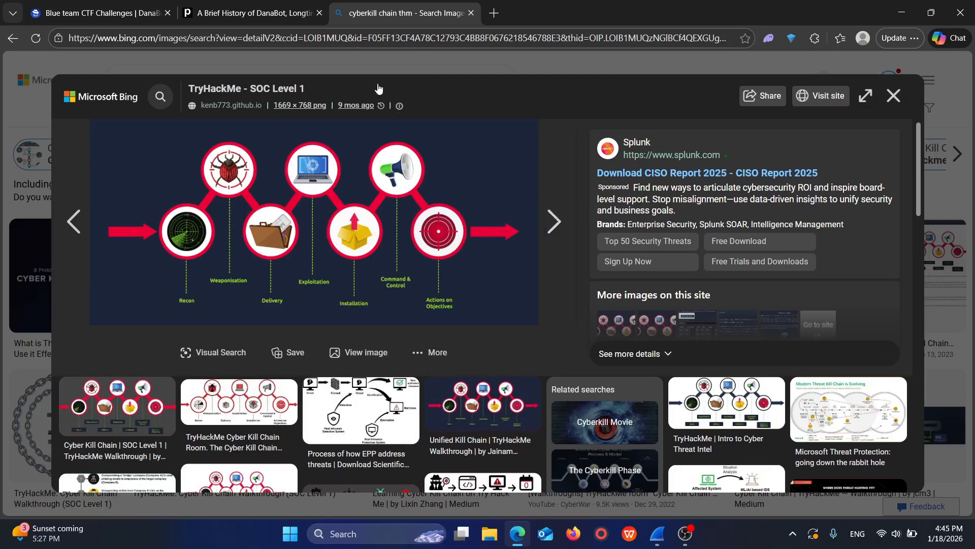
{"action": "left_click", "coordinate": [471, 13]}
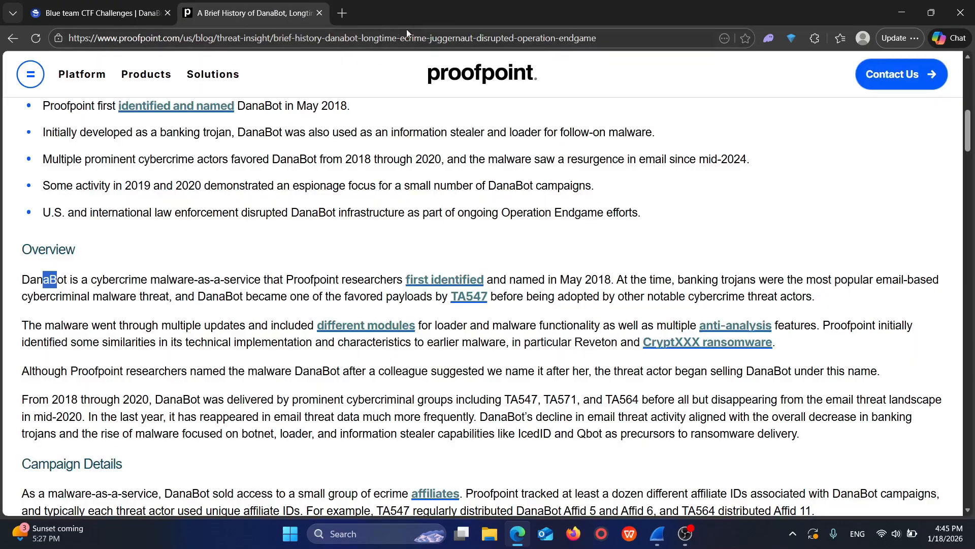
{"action": "left_click", "coordinate": [102, 13]}
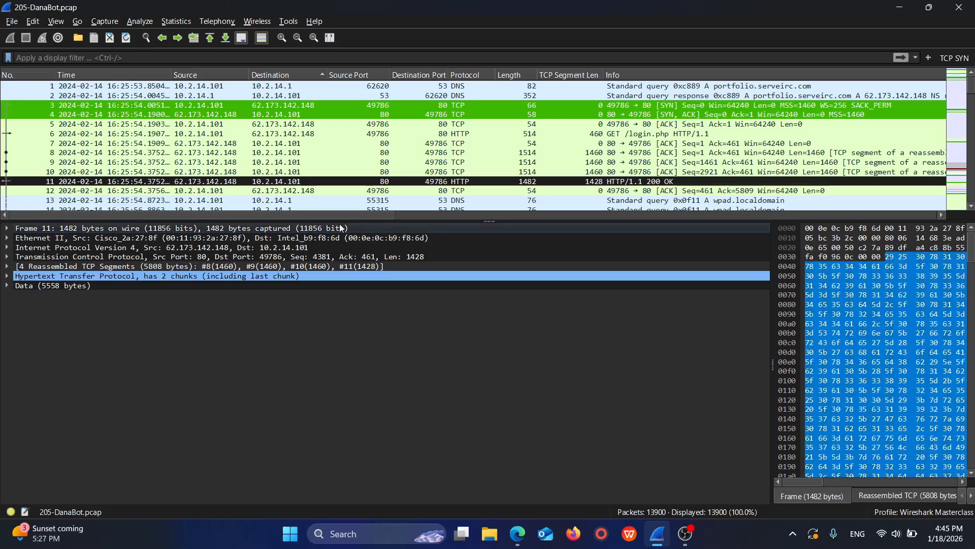
Step: Switch to Wireshark and show the capture's IPv4 conversations sorted by packet count in descending order
{"action": "left_click", "coordinate": [658, 534]}
{"action": "left_click", "coordinate": [177, 20]}
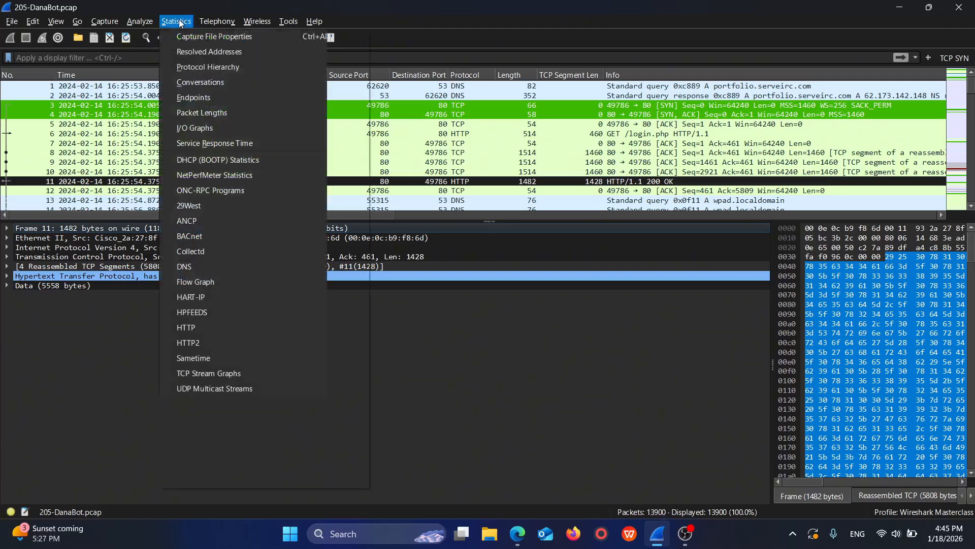
{"action": "left_click", "coordinate": [205, 84]}
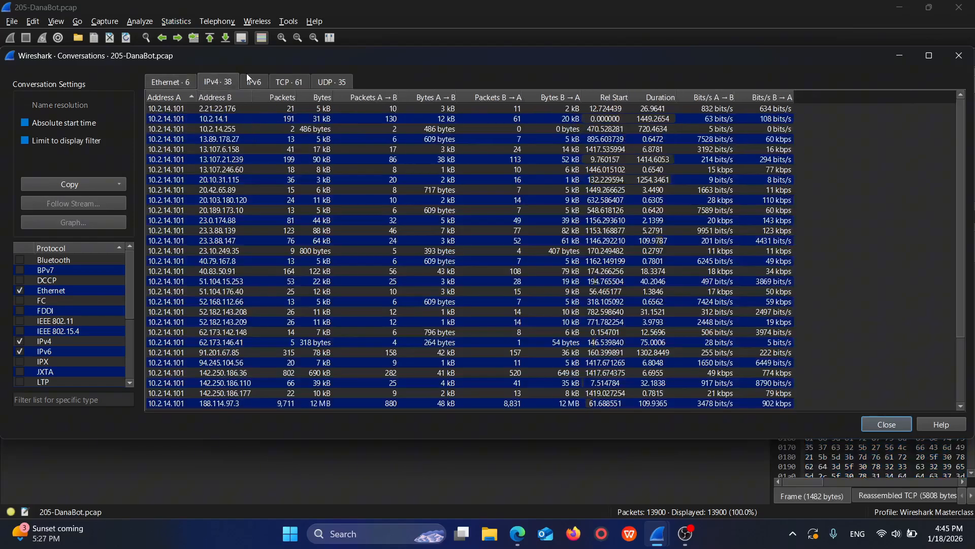
{"action": "left_click", "coordinate": [283, 98]}
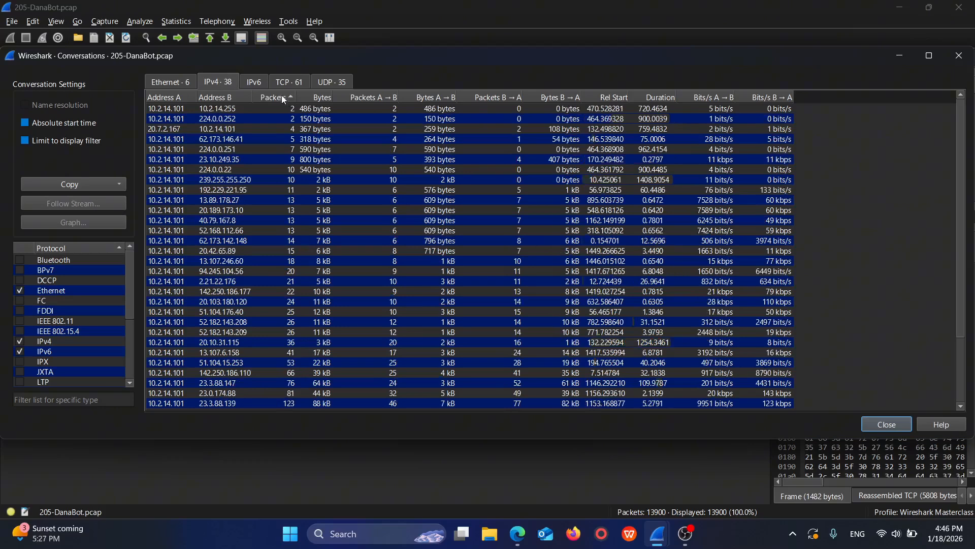
{"action": "left_click", "coordinate": [283, 98]}
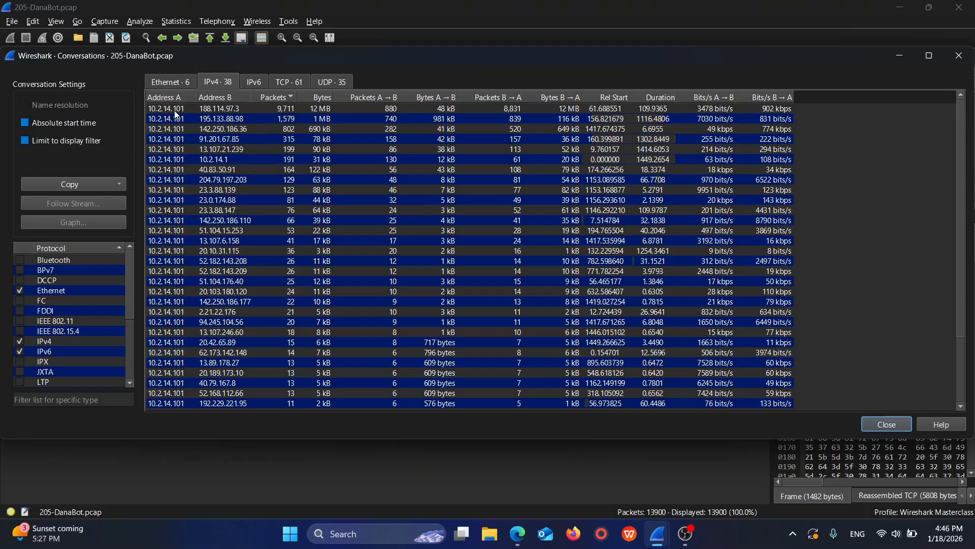
Step: Review the IPv4 conversations for the host with the most traffic, and close the conversation statistics
{"action": "scroll", "coordinate": [180, 361], "scroll_direction": "down", "scroll_amount": 3}
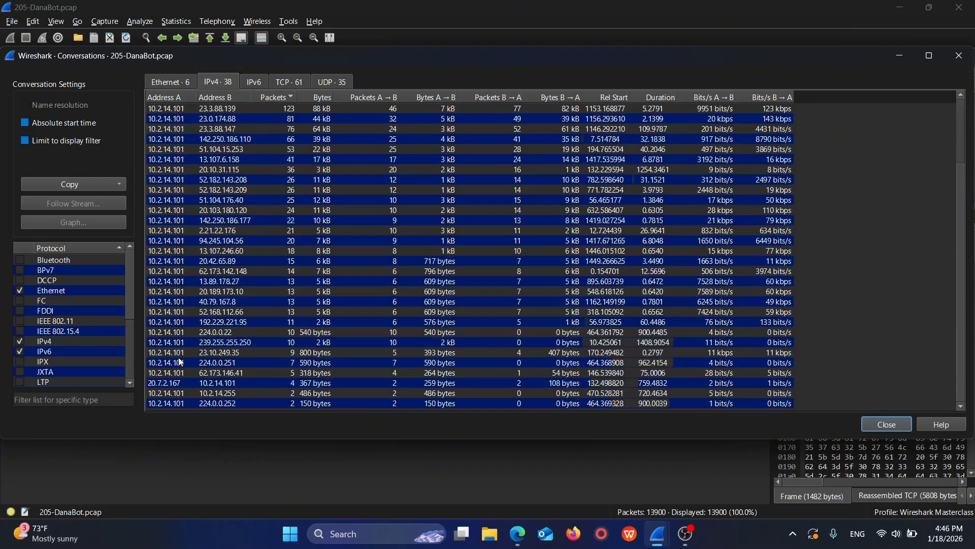
{"action": "scroll", "coordinate": [179, 362], "scroll_direction": "up", "scroll_amount": 3}
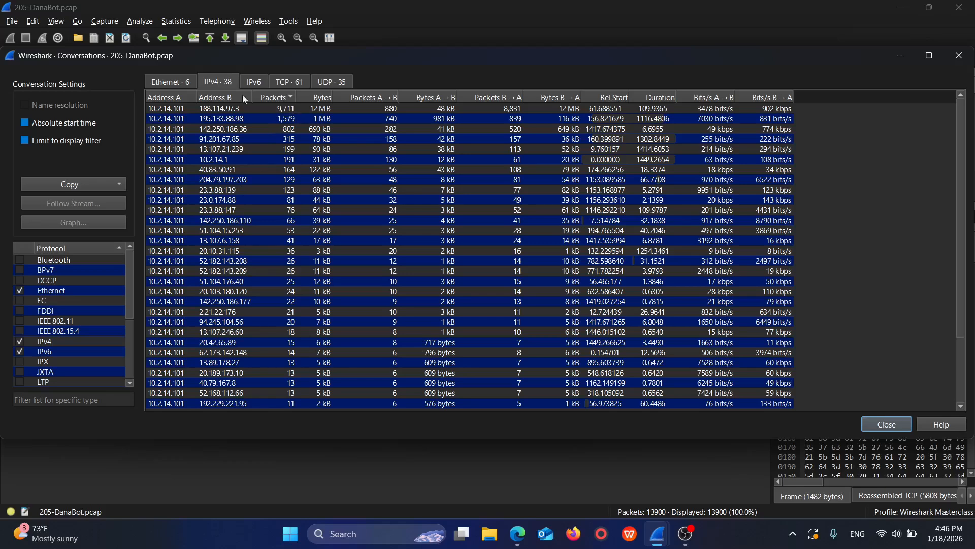
{"action": "left_click", "coordinate": [287, 110]}
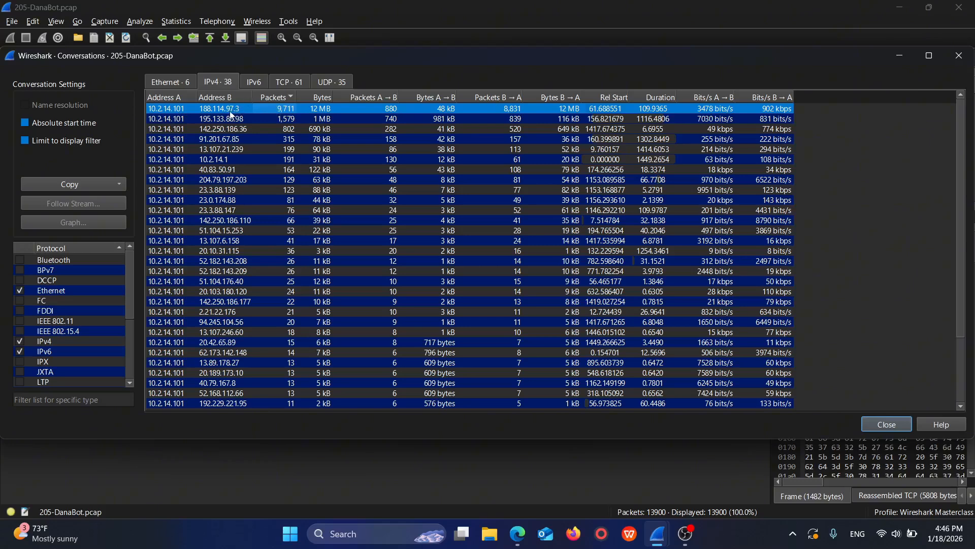
{"action": "left_click", "coordinate": [960, 59]}
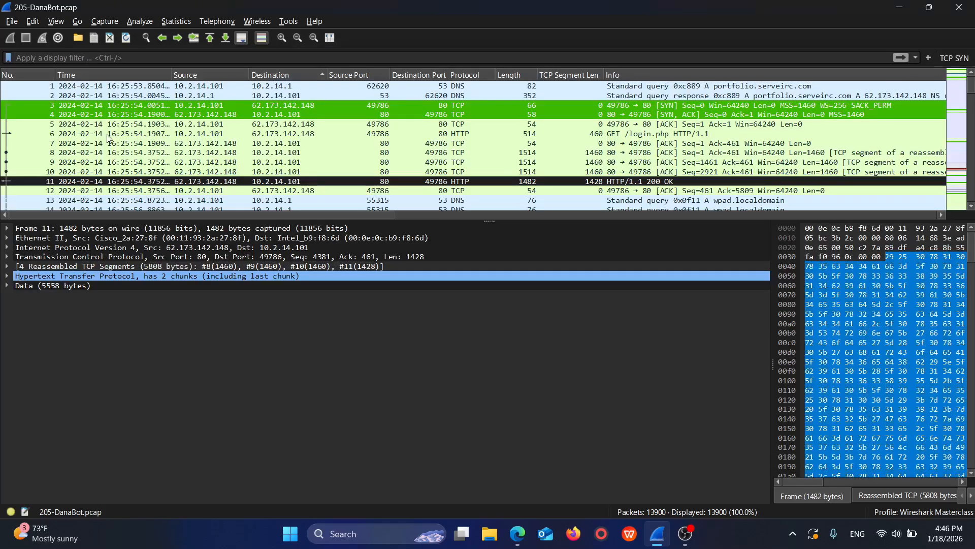
Step: Examine packets 1 to 4, comparing the DNS query and response for portfolio.serveirc.com with the SYN and SYN-ACK packets
{"action": "left_click", "coordinate": [222, 89]}
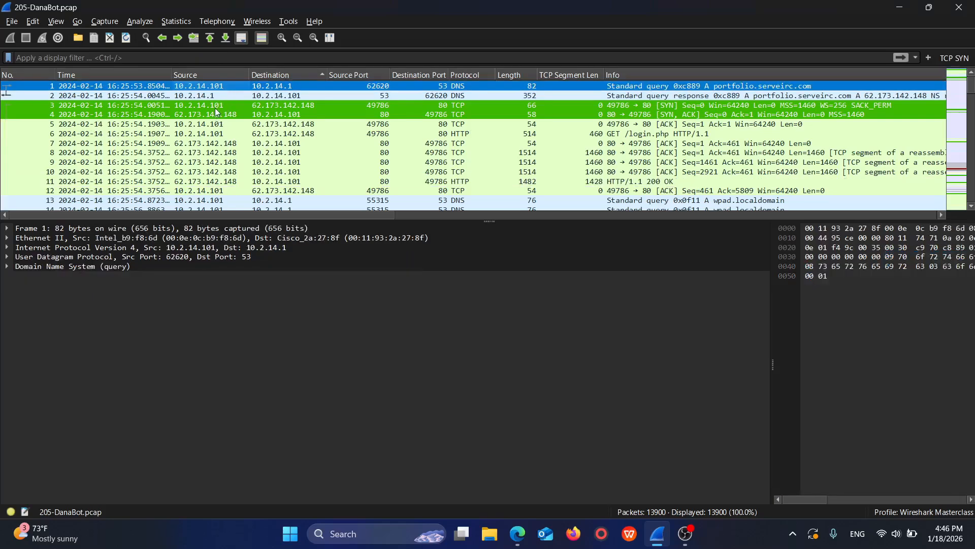
{"action": "left_click", "coordinate": [217, 96]}
{"action": "left_click", "coordinate": [219, 108]}
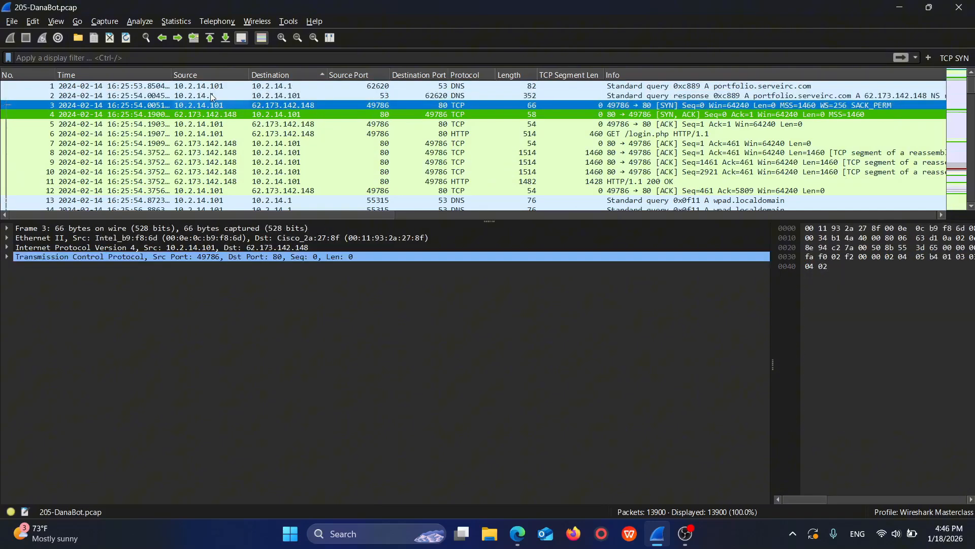
{"action": "left_click", "coordinate": [208, 85]}
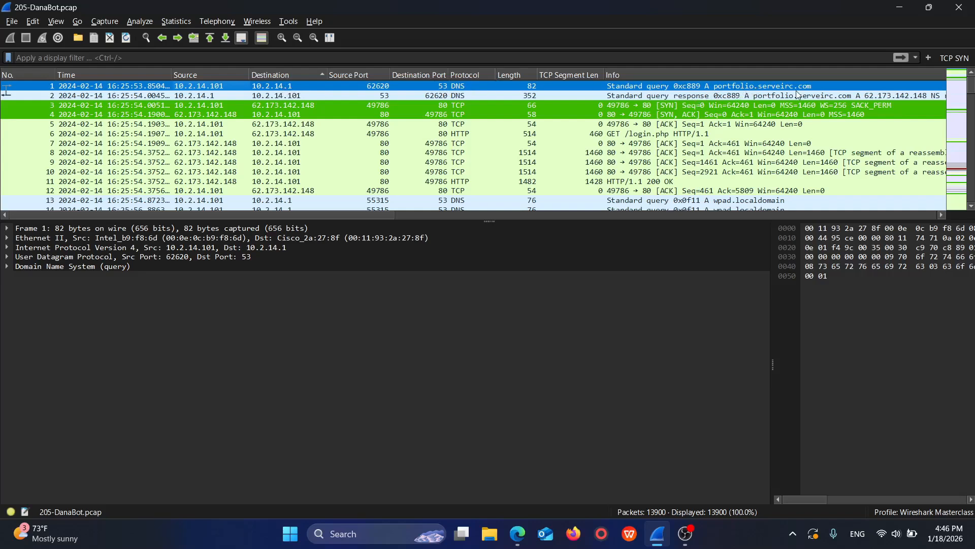
{"action": "left_click", "coordinate": [213, 95]}
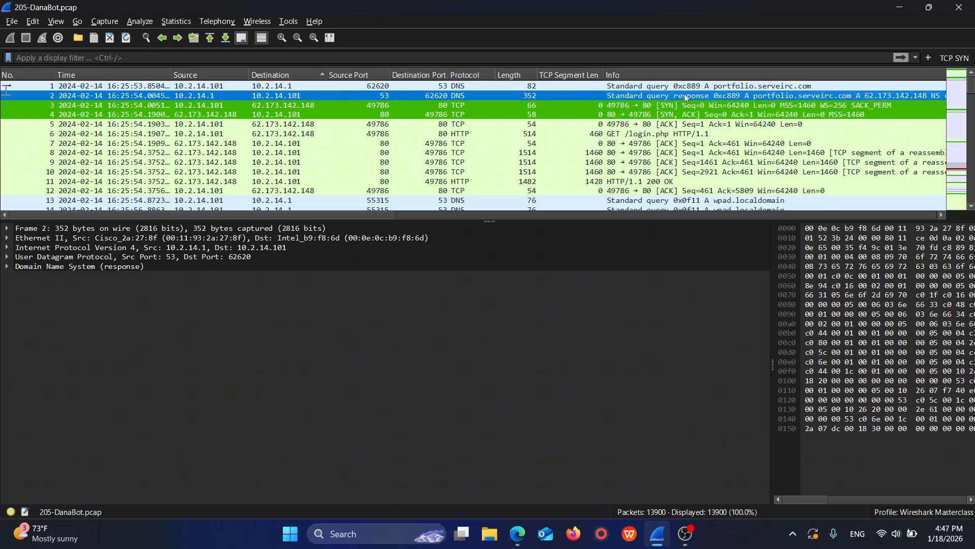
{"action": "left_click", "coordinate": [191, 106]}
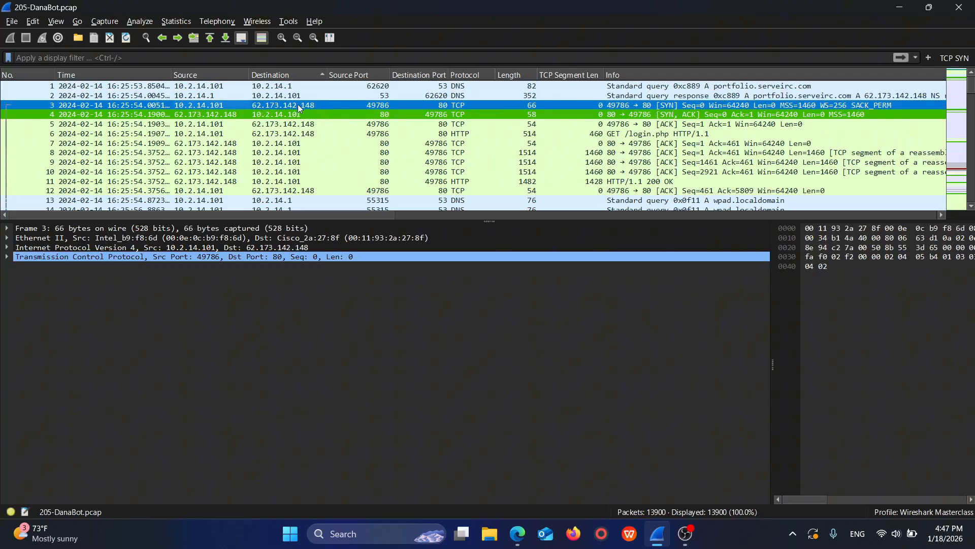
{"action": "left_click", "coordinate": [218, 116]}
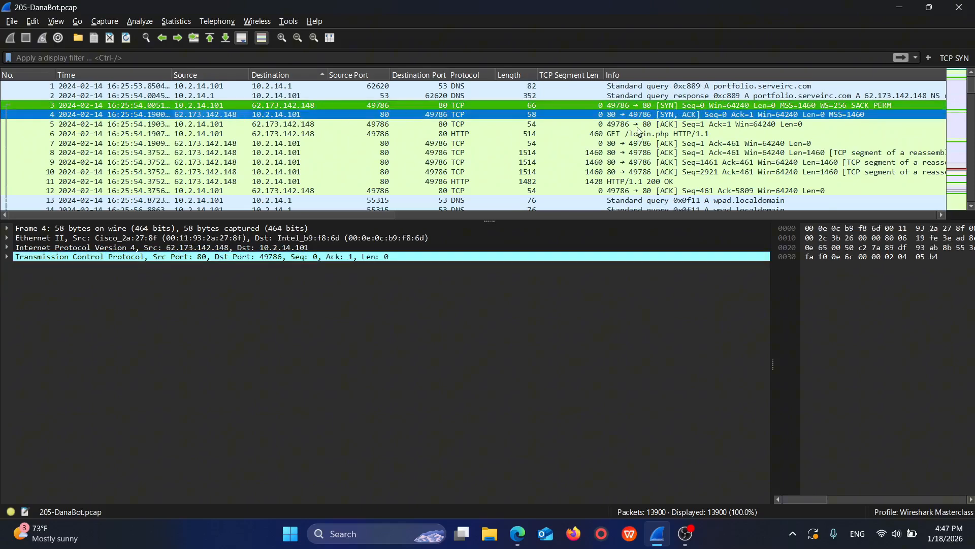
Step: Compare the handshake's ACK and SYN packets with the DNS response for portfolio.serveirc.com in packet 2
{"action": "left_click", "coordinate": [270, 125]}
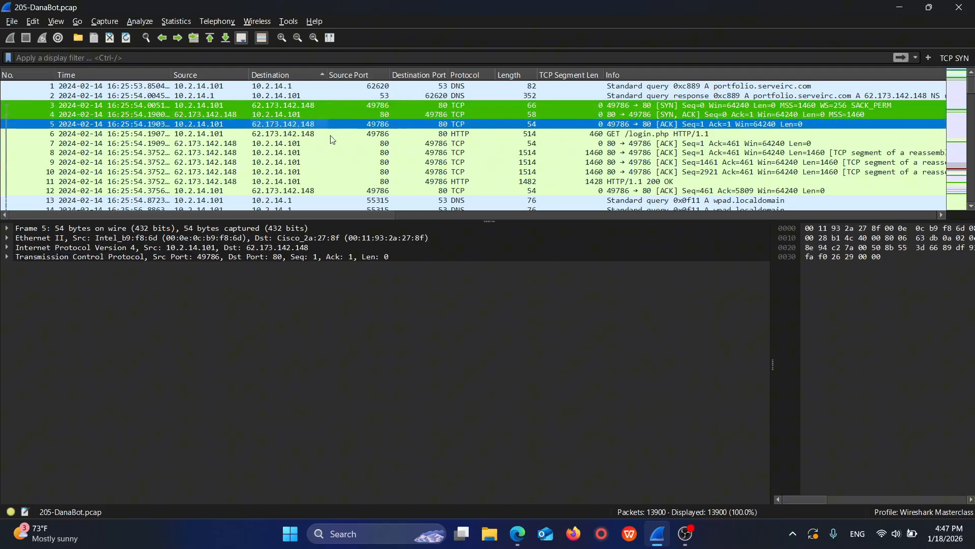
{"action": "left_click", "coordinate": [566, 106]}
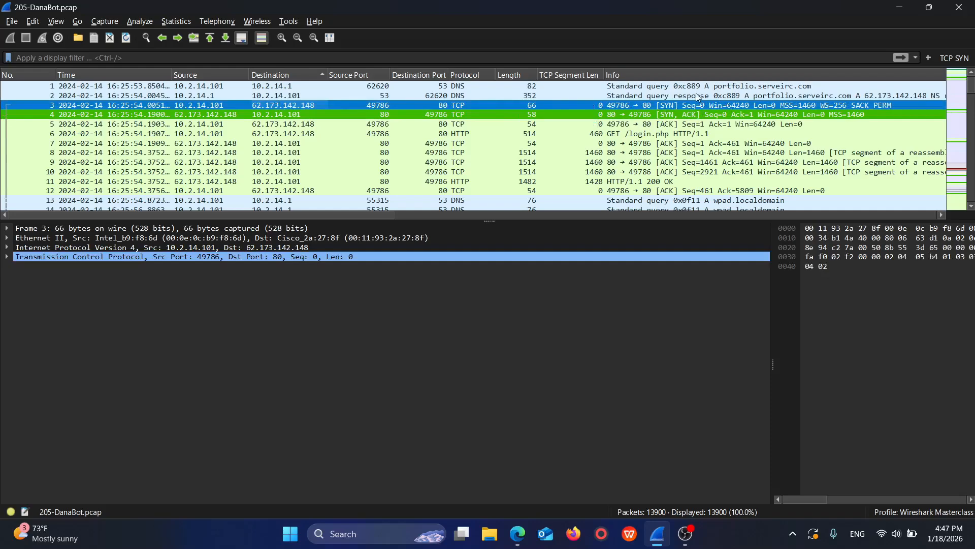
{"action": "left_click", "coordinate": [670, 96]}
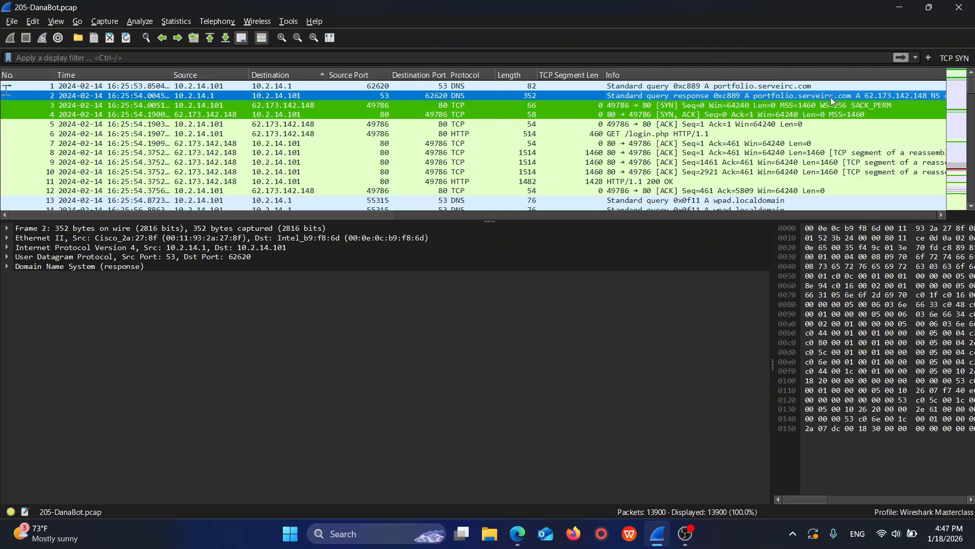
Step: Follow the UDP stream of the DNS response in packet 2, inspect the queried domain name, and close the stream window
{"action": "right_click", "coordinate": [886, 96]}
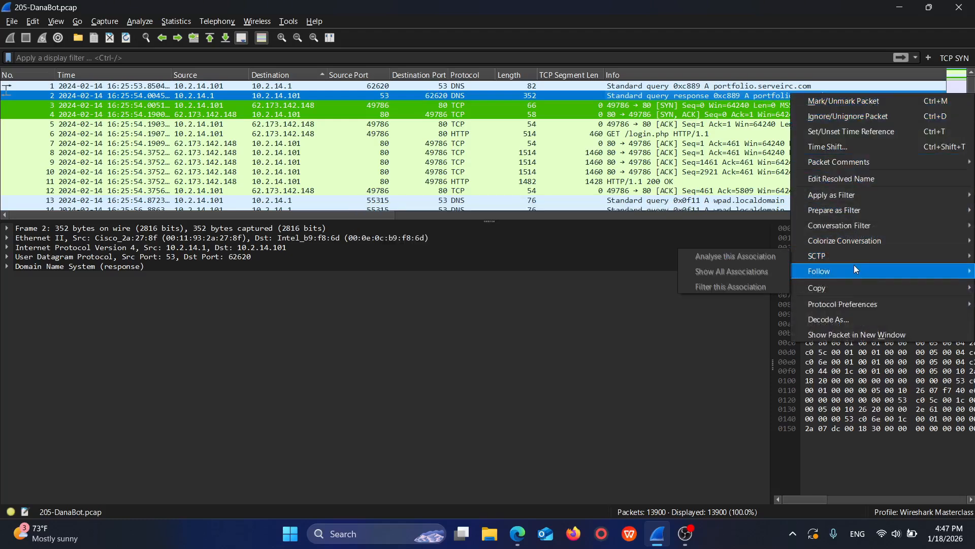
{"action": "mouse_move", "coordinate": [854, 269]}
{"action": "left_click", "coordinate": [754, 275]}
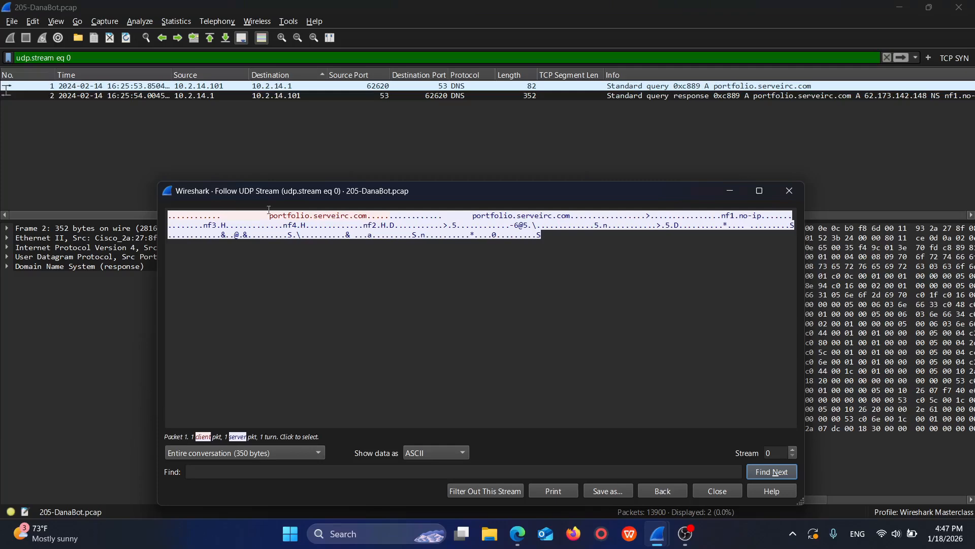
{"action": "left_click_drag", "start_coordinate": [269, 214], "coordinate": [384, 216]}
{"action": "left_click", "coordinate": [355, 221]}
{"action": "left_click", "coordinate": [789, 190]}
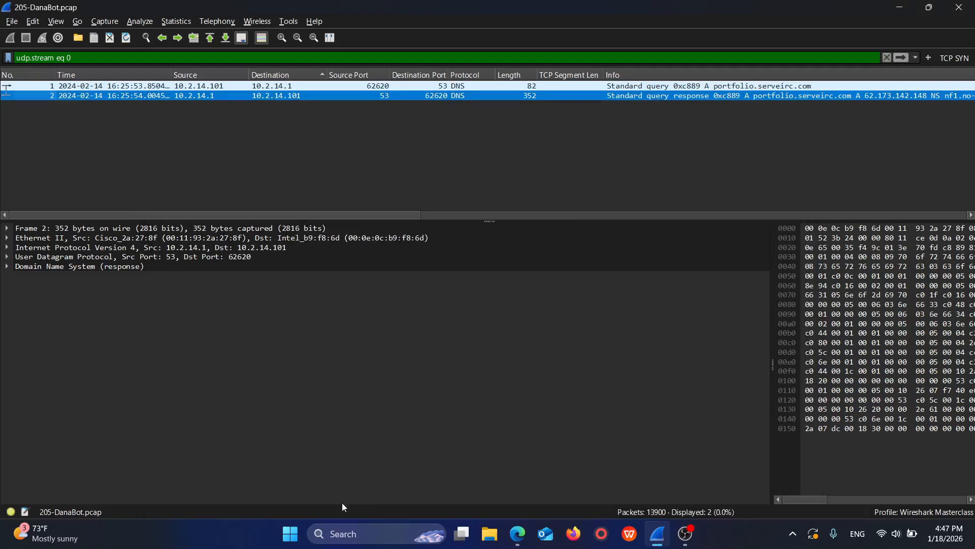
Step: Check the DNS response's bytes, reopen its UDP stream for another look, and close the stream window
{"action": "left_click_drag", "start_coordinate": [805, 499], "coordinate": [814, 499]}
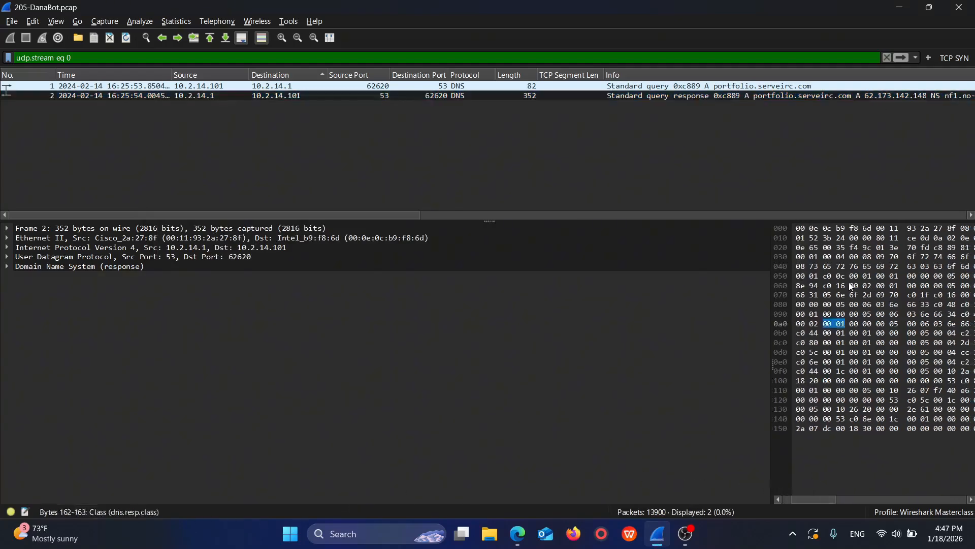
{"action": "left_click", "coordinate": [909, 97]}
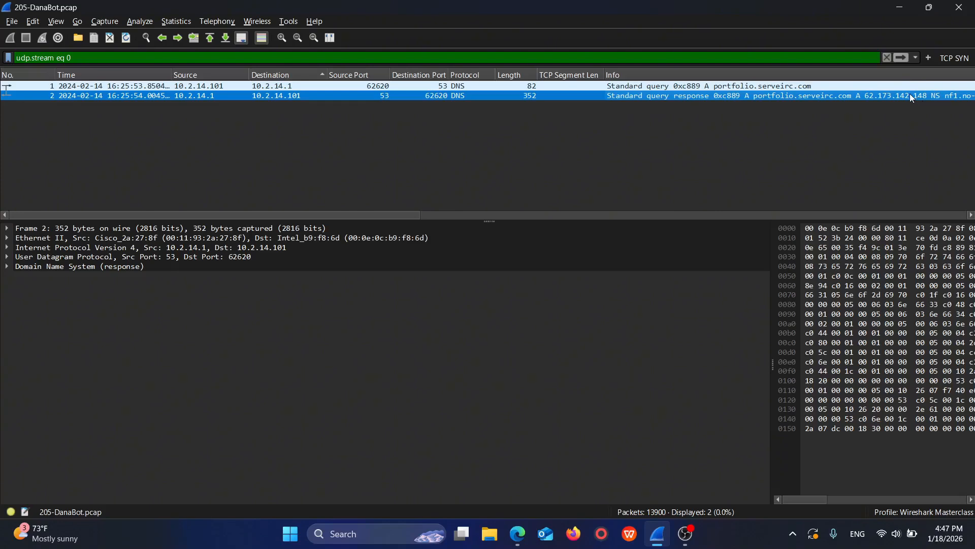
{"action": "right_click", "coordinate": [898, 97]}
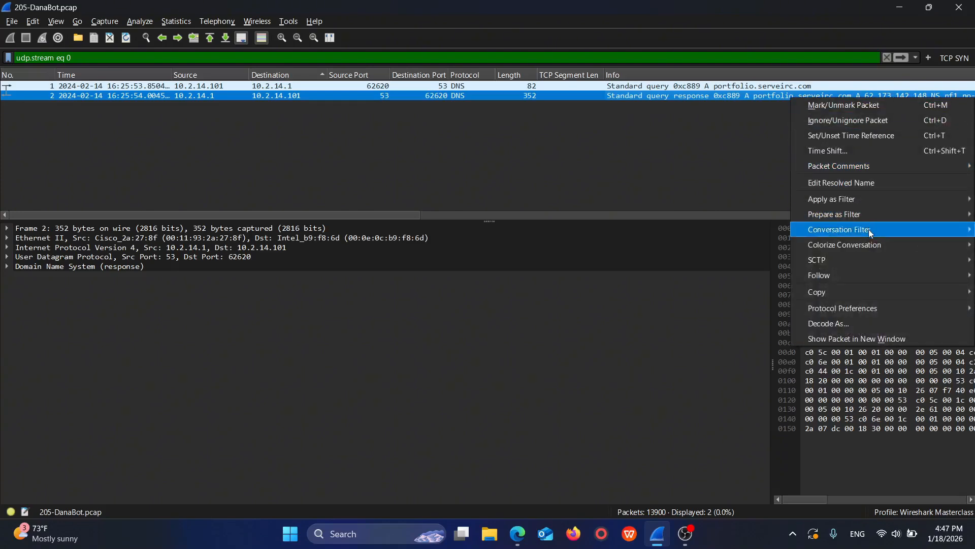
{"action": "mouse_move", "coordinate": [863, 274]}
{"action": "left_click", "coordinate": [766, 275]}
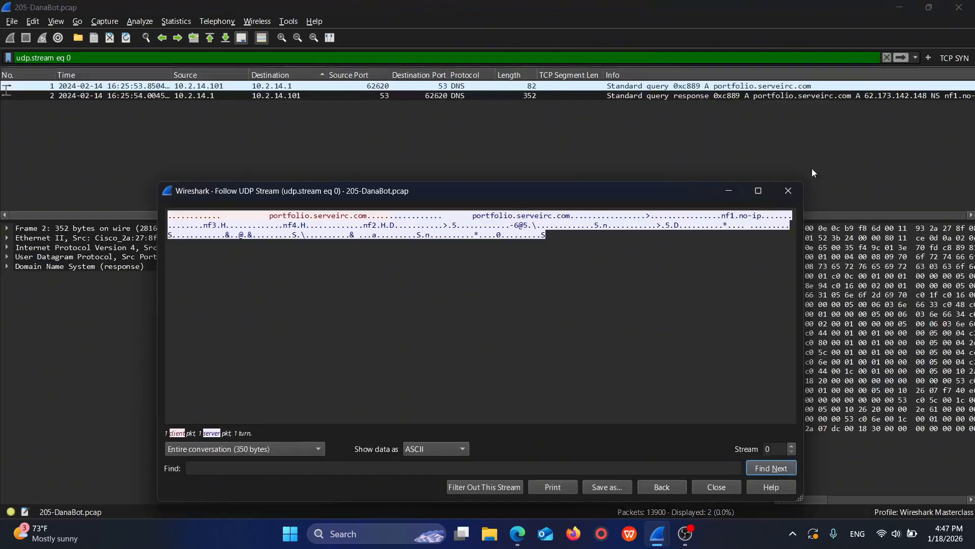
{"action": "left_click", "coordinate": [782, 196]}
Step: Clear the udp.stream eq 0 display filter to list all packets of the capture
{"action": "triple_click", "coordinate": [282, 58]}
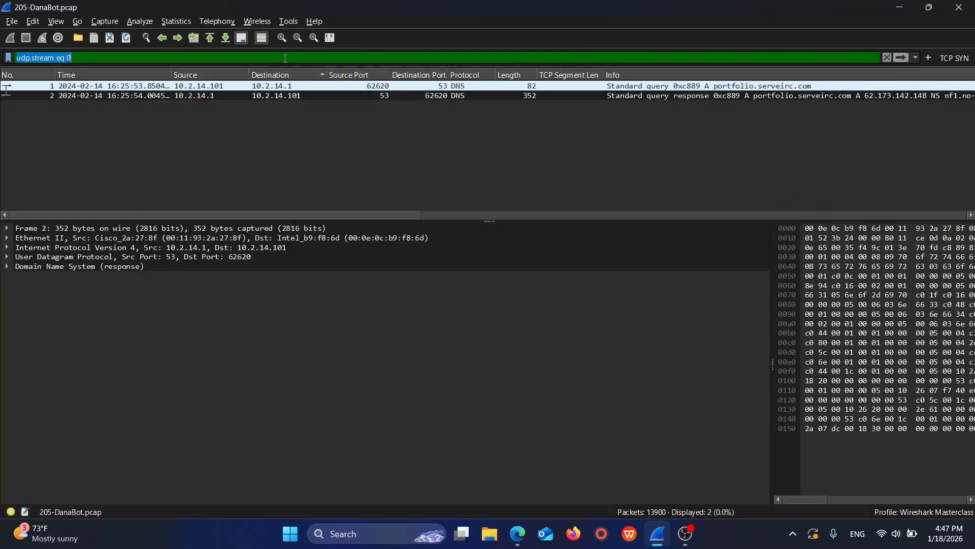
{"action": "key", "text": "BackSpace"}
{"action": "key", "text": "Return"}
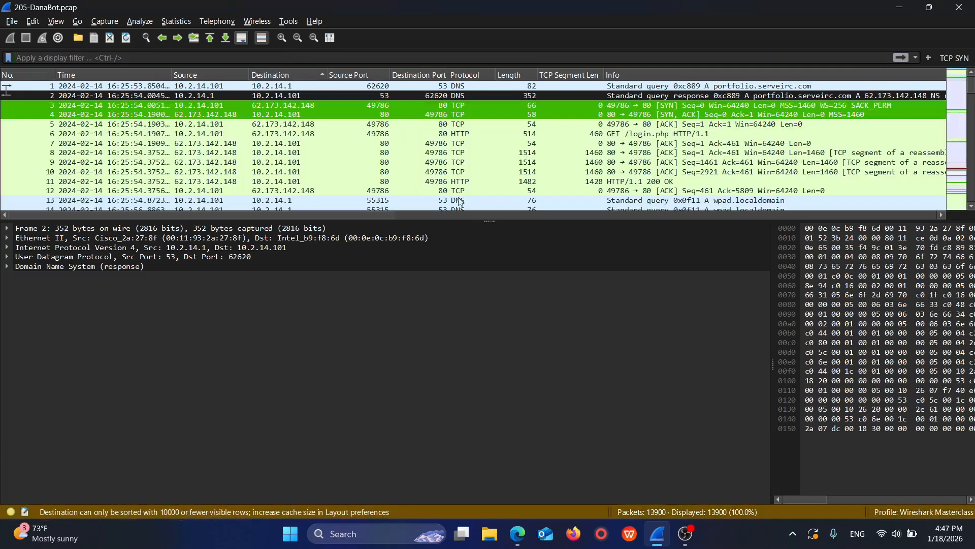
Step: Switch to the CyberDefenders lab page in the browser and copy the Q1 answer 62.173.142.148
{"action": "left_click", "coordinate": [517, 534]}
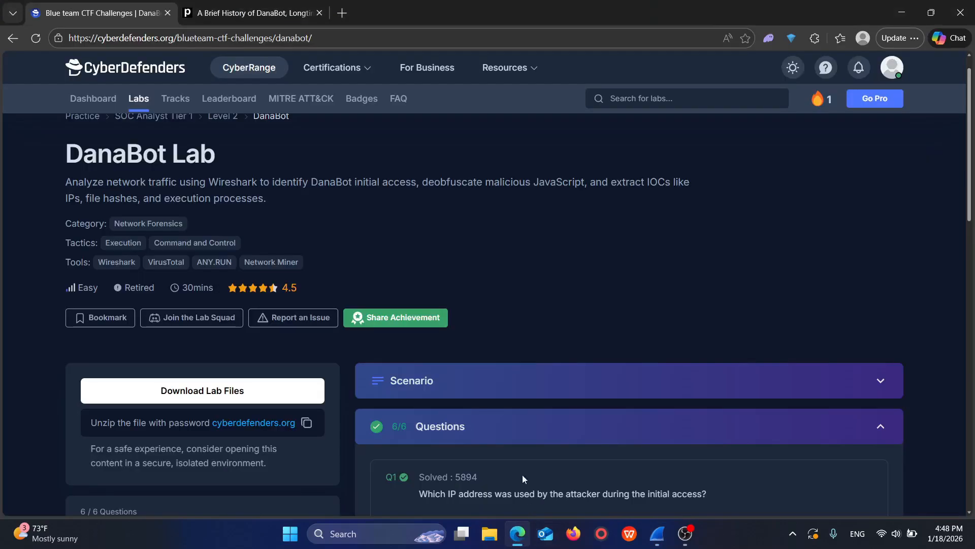
{"action": "scroll", "coordinate": [518, 382], "scroll_direction": "down", "scroll_amount": 1}
{"action": "scroll", "coordinate": [518, 382], "scroll_direction": "up", "scroll_amount": 1}
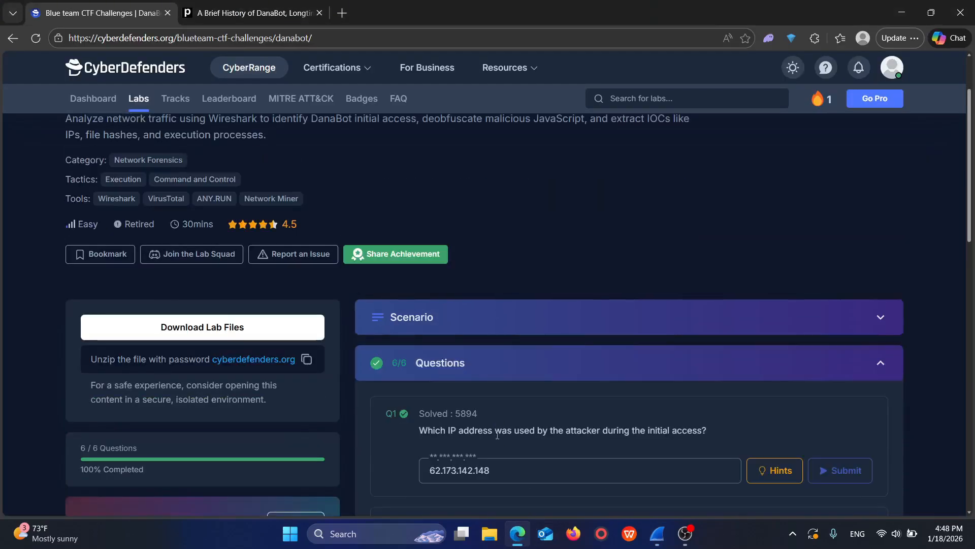
{"action": "double_click", "coordinate": [480, 474]}
{"action": "right_click", "coordinate": [480, 474]}
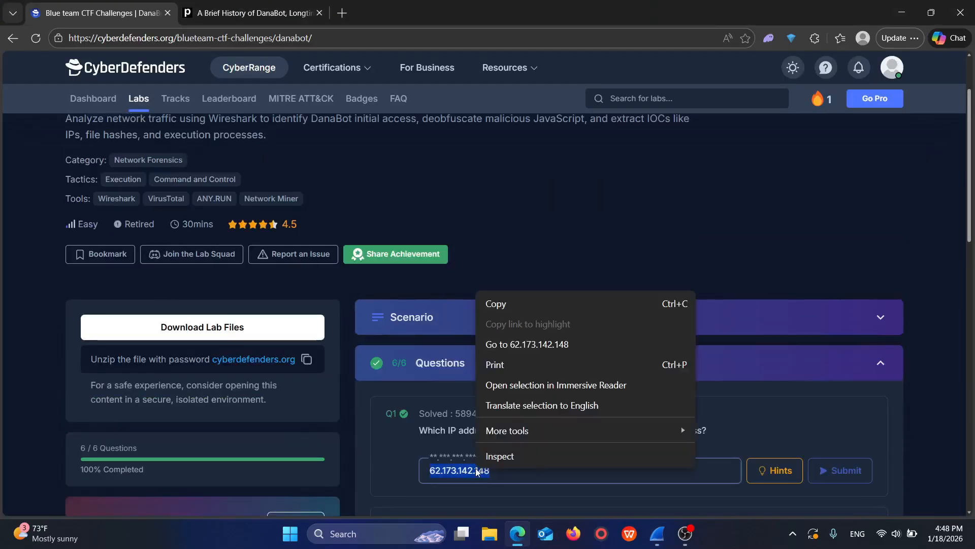
{"action": "left_click", "coordinate": [443, 473]}
{"action": "scroll", "coordinate": [445, 432], "scroll_direction": "down", "scroll_amount": 4}
{"action": "scroll", "coordinate": [471, 385], "scroll_direction": "up", "scroll_amount": 5}
{"action": "scroll", "coordinate": [539, 447], "scroll_direction": "down", "scroll_amount": 2}
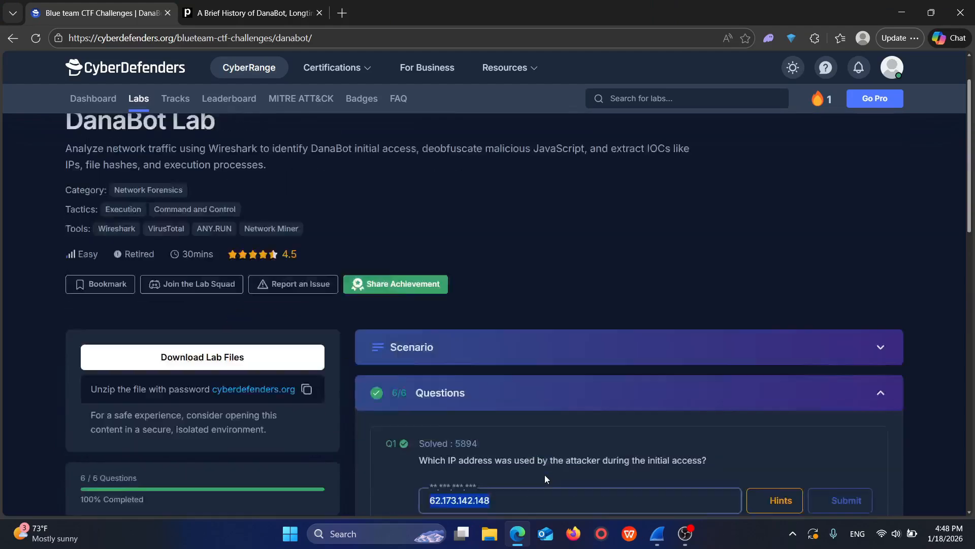
{"action": "left_click", "coordinate": [522, 414]}
{"action": "double_click", "coordinate": [471, 441]}
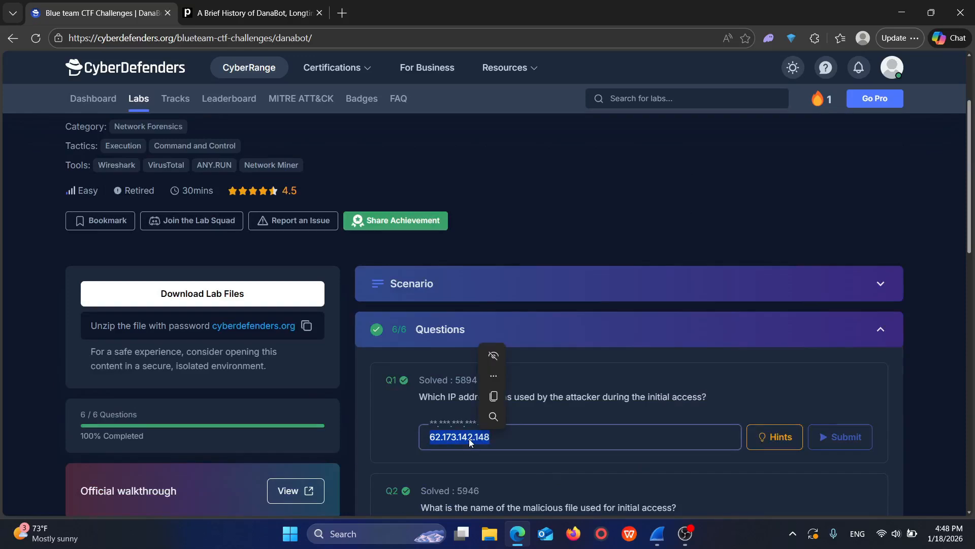
{"action": "left_click", "coordinate": [494, 413]}
Step: Search for "virustotal" in a new browser tab and open the VirusTotal home page
{"action": "left_click", "coordinate": [343, 12]}
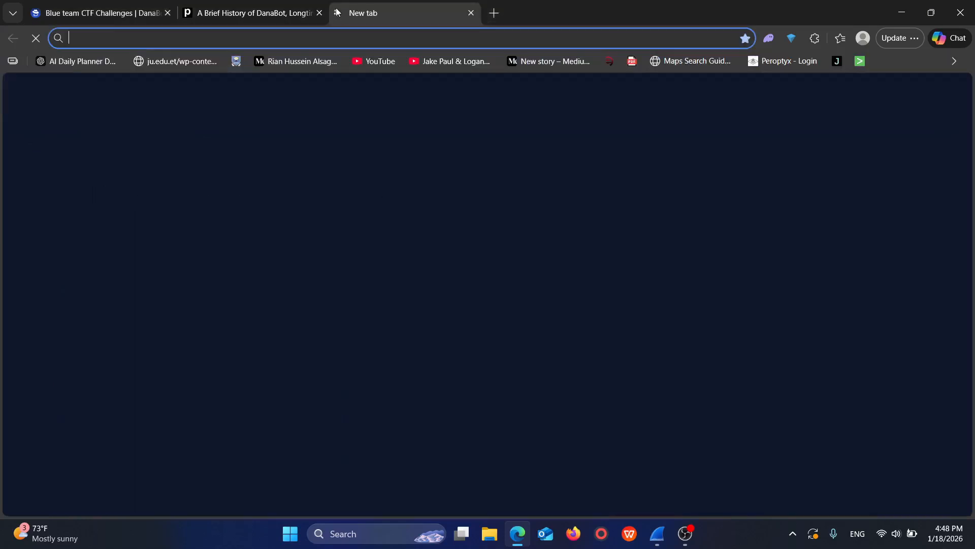
{"action": "type", "text": "viru"}
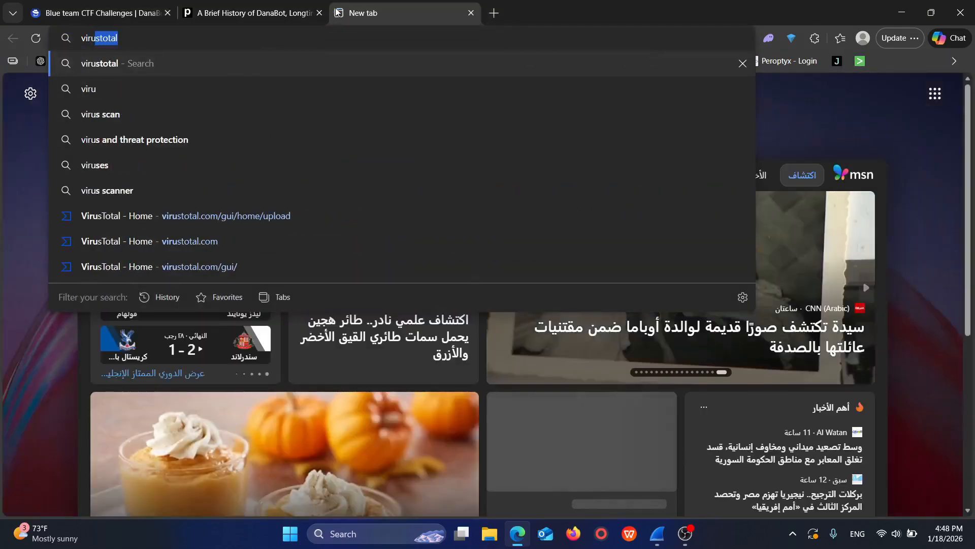
{"action": "key", "text": "Return"}
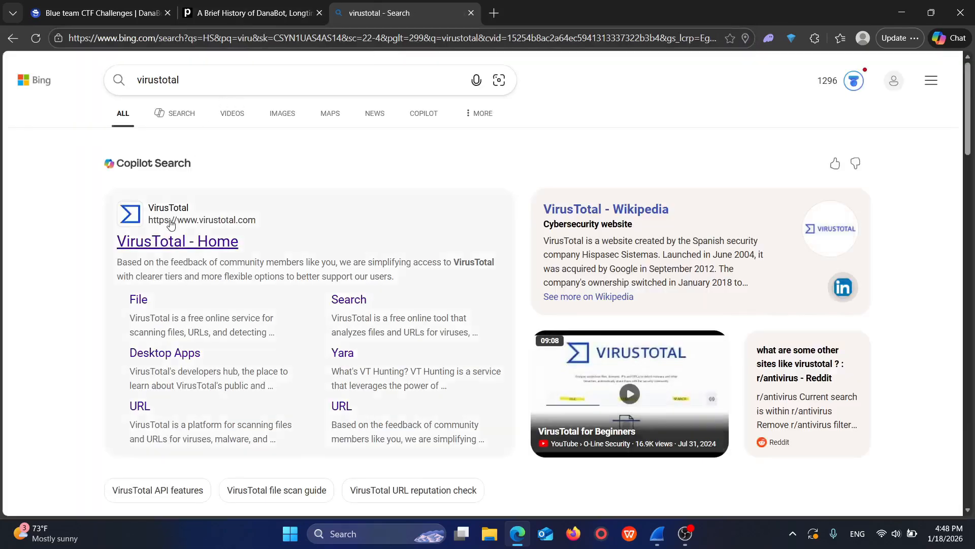
{"action": "left_click", "coordinate": [177, 239]}
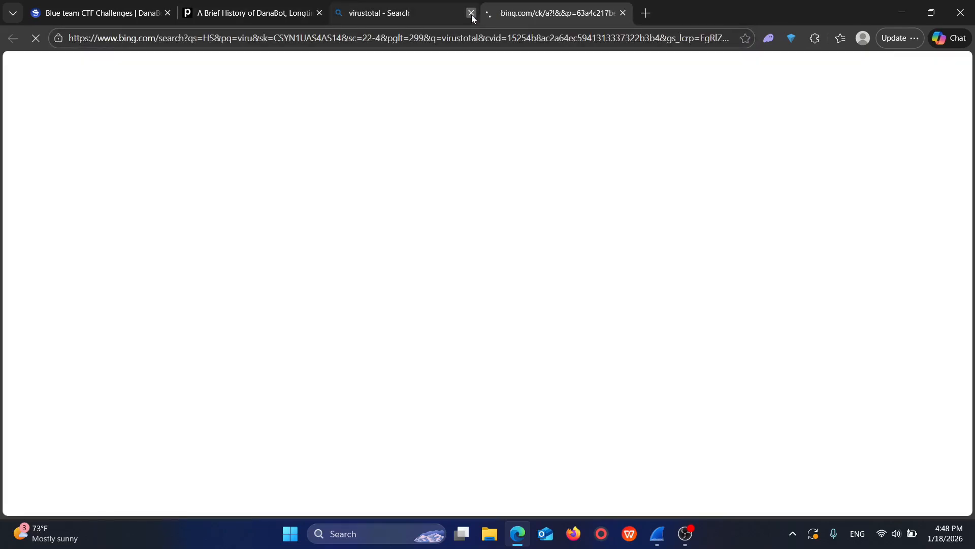
{"action": "left_click", "coordinate": [471, 13]}
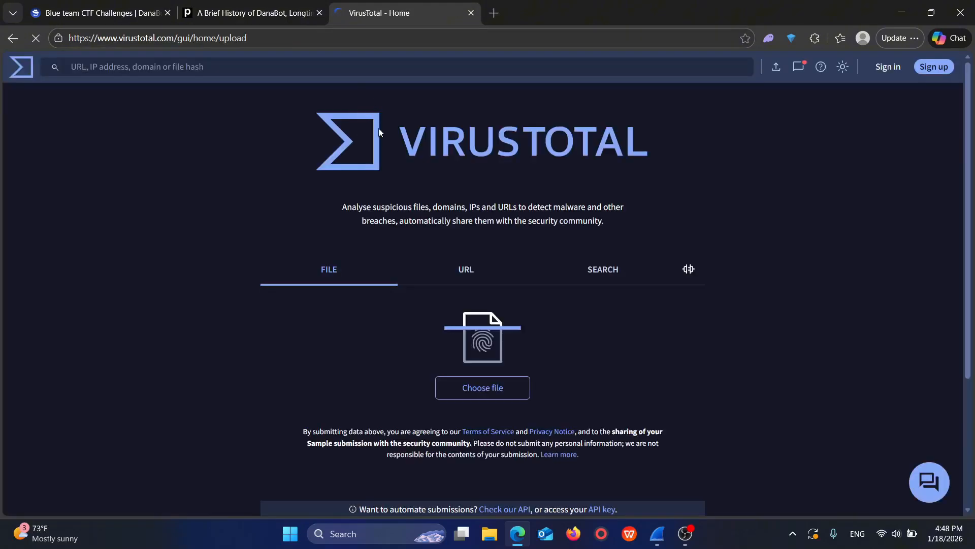
Step: Look up the IP address 62.173.142.148 on VirusTotal, review its detection report, and close the VirusTotal tab
{"action": "left_click", "coordinate": [382, 69]}
{"action": "key", "text": "ctrl+v"}
{"action": "key", "text": "Return"}
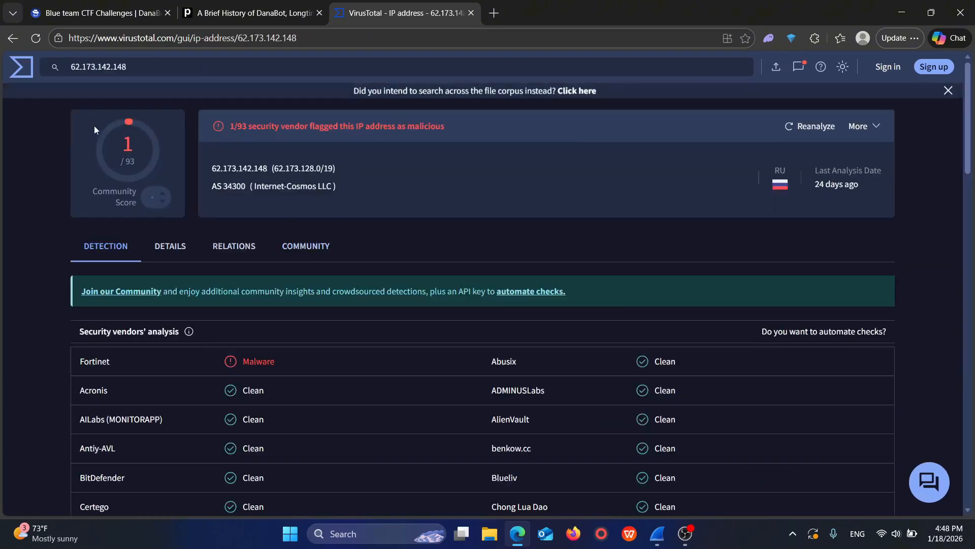
{"action": "left_click", "coordinate": [471, 14]}
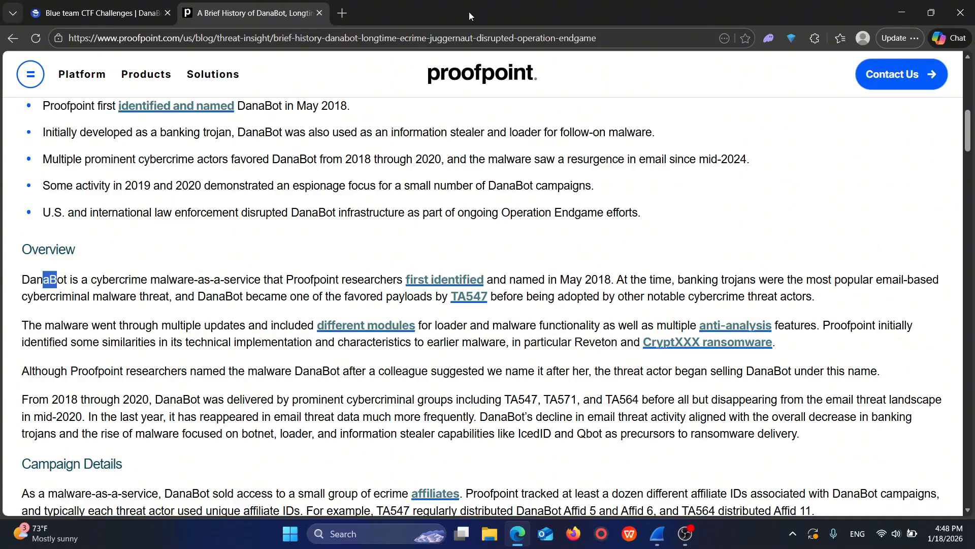
Step: Return to the DanaBot lab page and read Q1 and Q2 about the initial access
{"action": "left_click", "coordinate": [101, 13]}
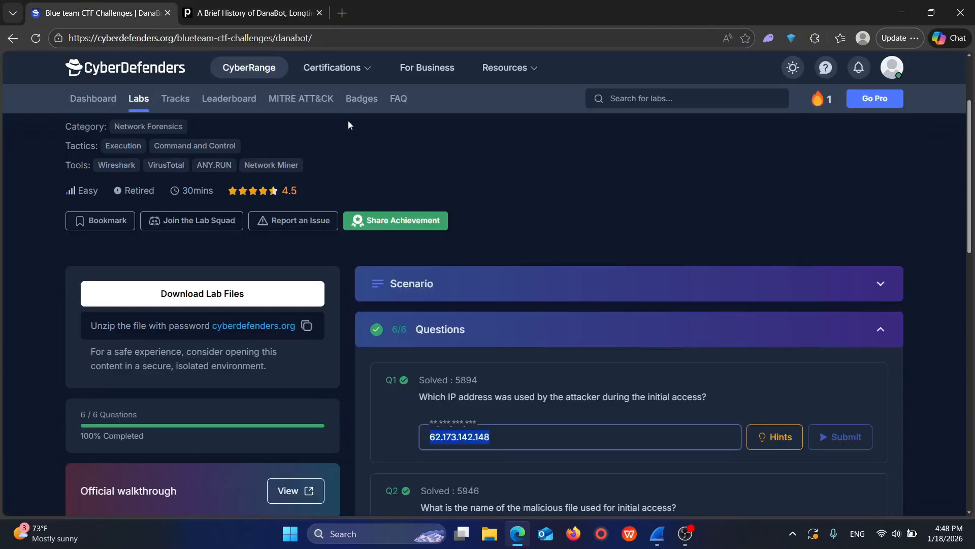
{"action": "left_click", "coordinate": [561, 404]}
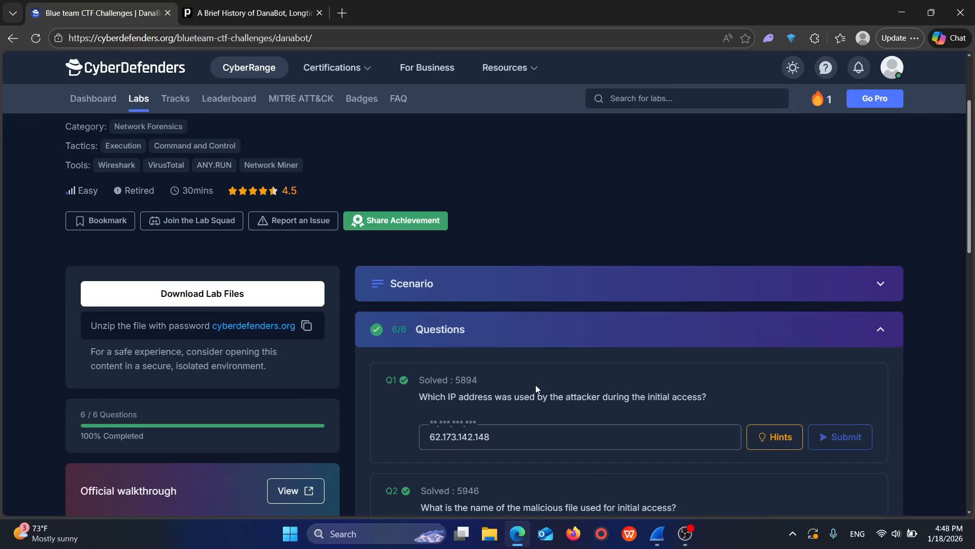
{"action": "scroll", "coordinate": [536, 385], "scroll_direction": "down", "scroll_amount": 2}
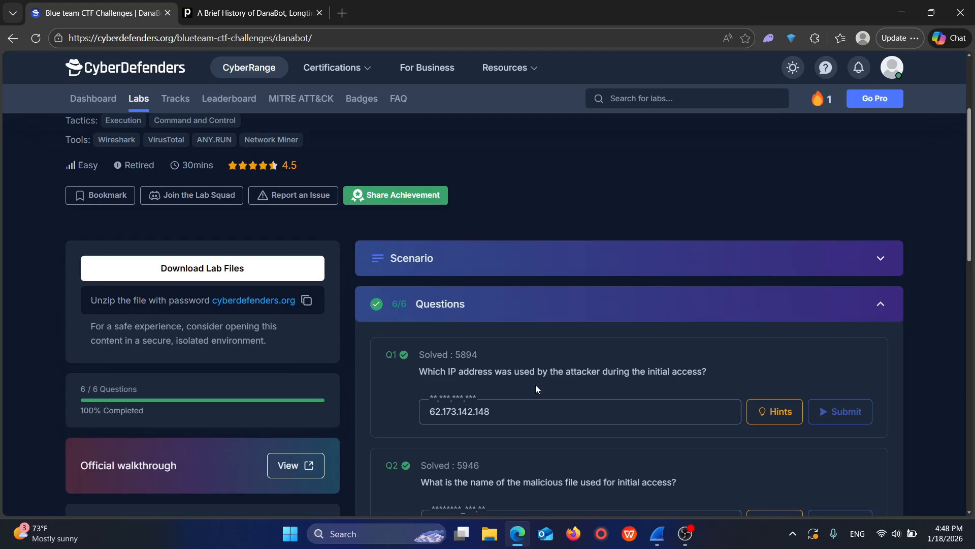
{"action": "scroll", "coordinate": [536, 385], "scroll_direction": "up", "scroll_amount": 1}
Step: Switch to Wireshark and follow the TCP stream of the GET /login.php request in packet 6
{"action": "left_click", "coordinate": [657, 533]}
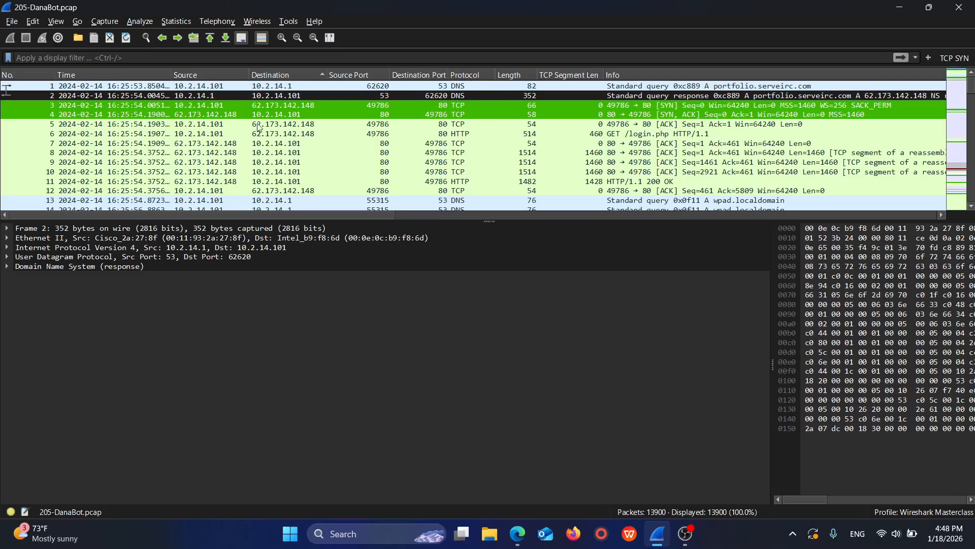
{"action": "left_click", "coordinate": [295, 122]}
{"action": "left_click", "coordinate": [297, 134]}
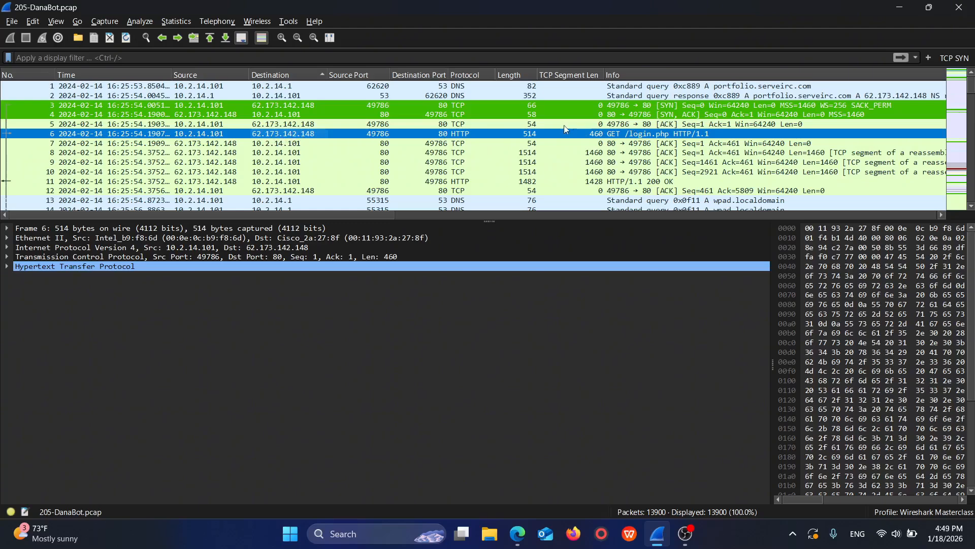
{"action": "right_click", "coordinate": [324, 133]}
{"action": "mouse_move", "coordinate": [374, 310]}
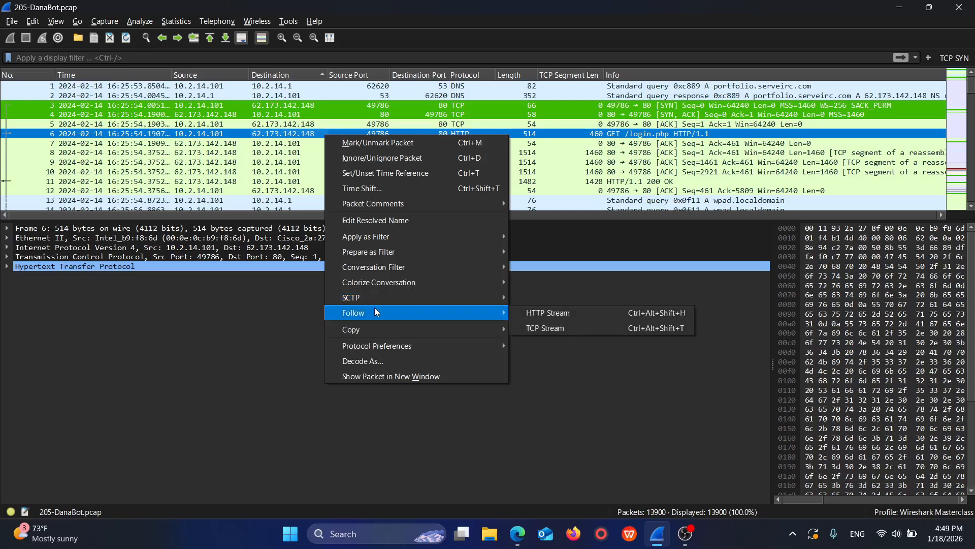
{"action": "left_click", "coordinate": [529, 321]}
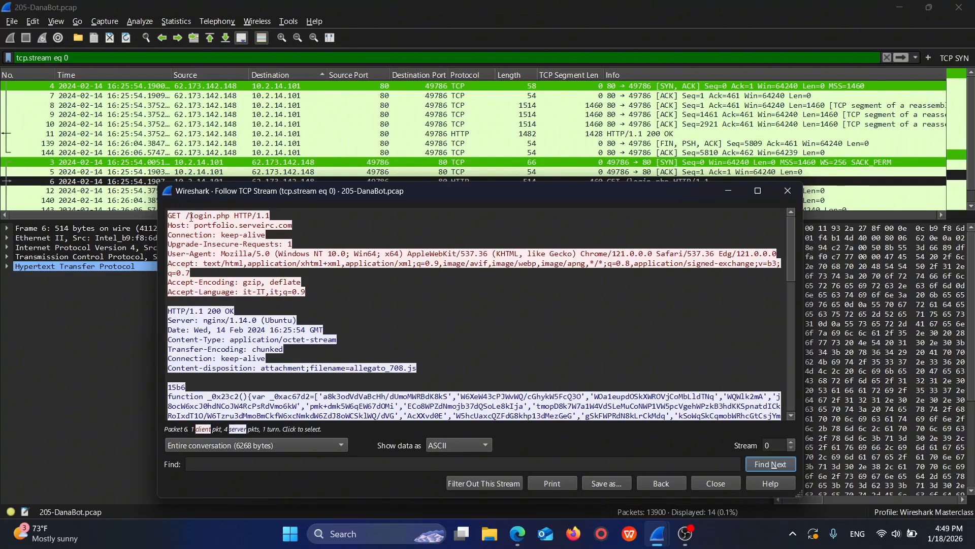
Step: Examine the TCP stream's requested page, host header, HTTP response status and attachment file name
{"action": "left_click_drag", "start_coordinate": [191, 217], "coordinate": [268, 219]}
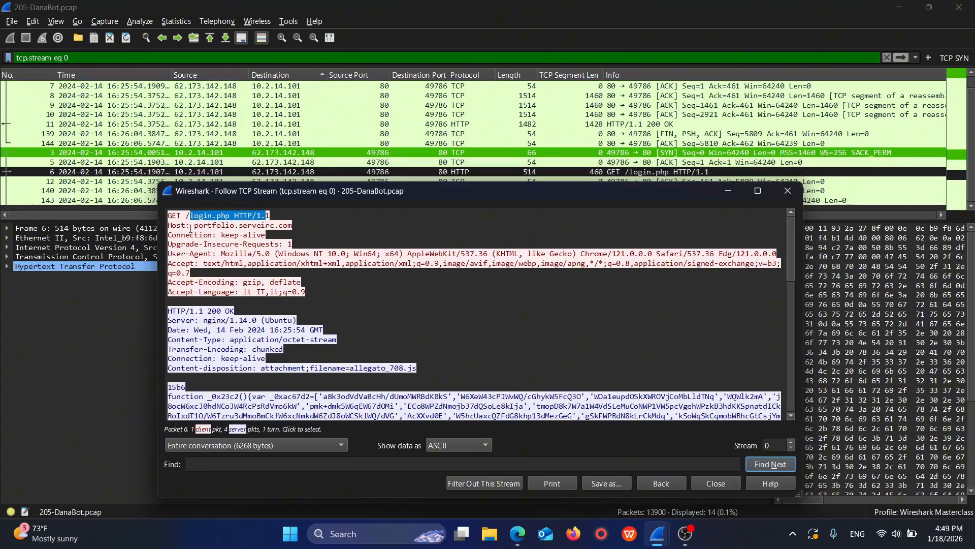
{"action": "left_click_drag", "start_coordinate": [191, 227], "coordinate": [296, 227]}
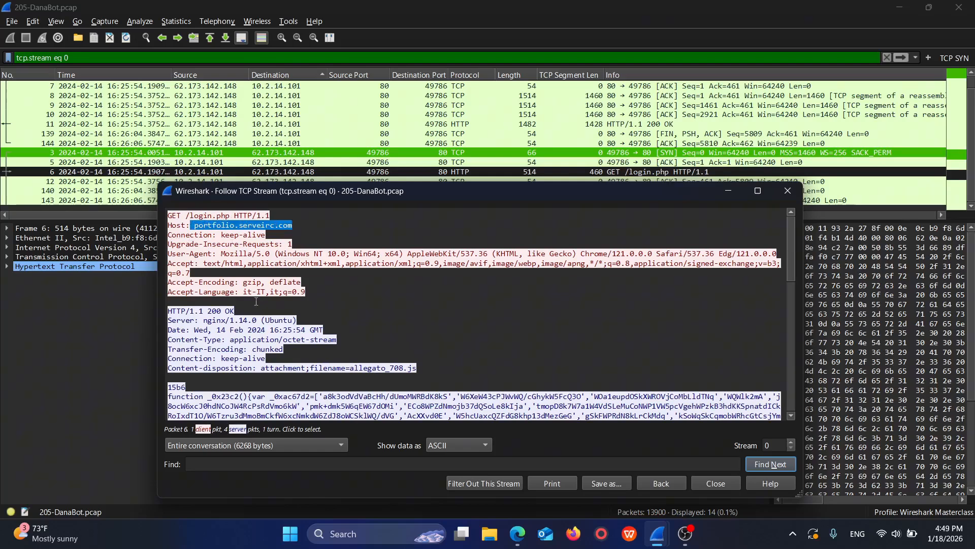
{"action": "left_click", "coordinate": [205, 310]}
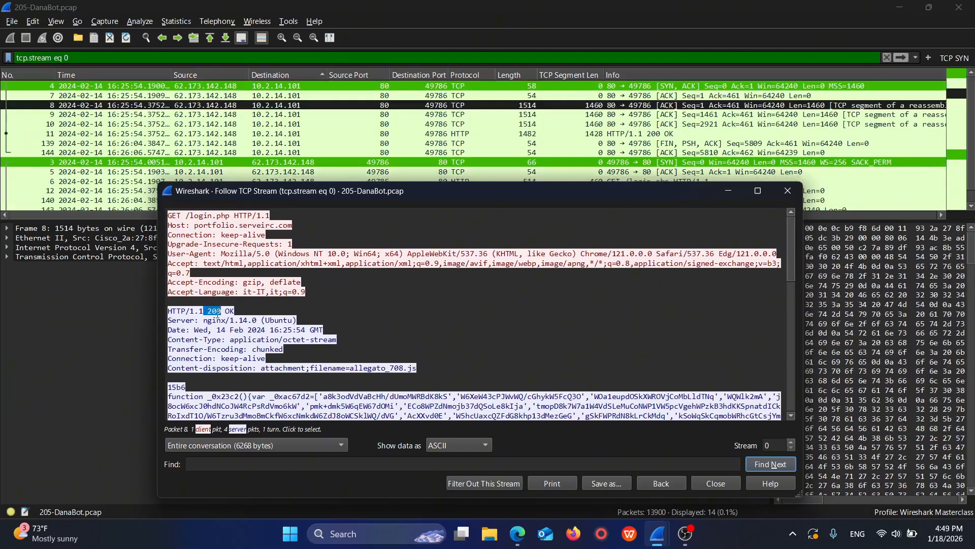
{"action": "left_click_drag", "start_coordinate": [207, 310], "coordinate": [235, 311]}
{"action": "left_click_drag", "start_coordinate": [349, 373], "coordinate": [420, 369]}
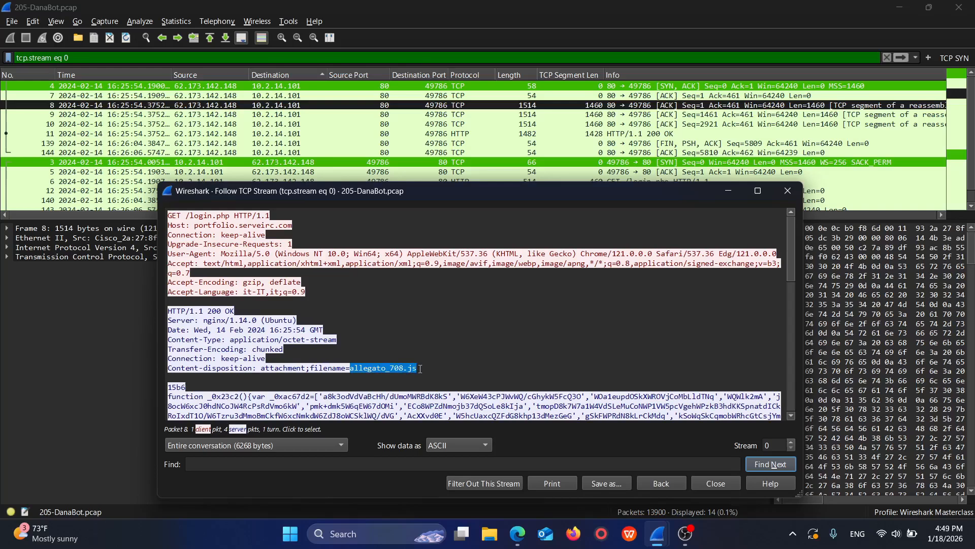
Step: Switch to the lab page in the browser and check the Q2 answer for the malicious file's name
{"action": "left_click", "coordinate": [517, 533]}
{"action": "scroll", "coordinate": [538, 483], "scroll_direction": "down", "scroll_amount": 1}
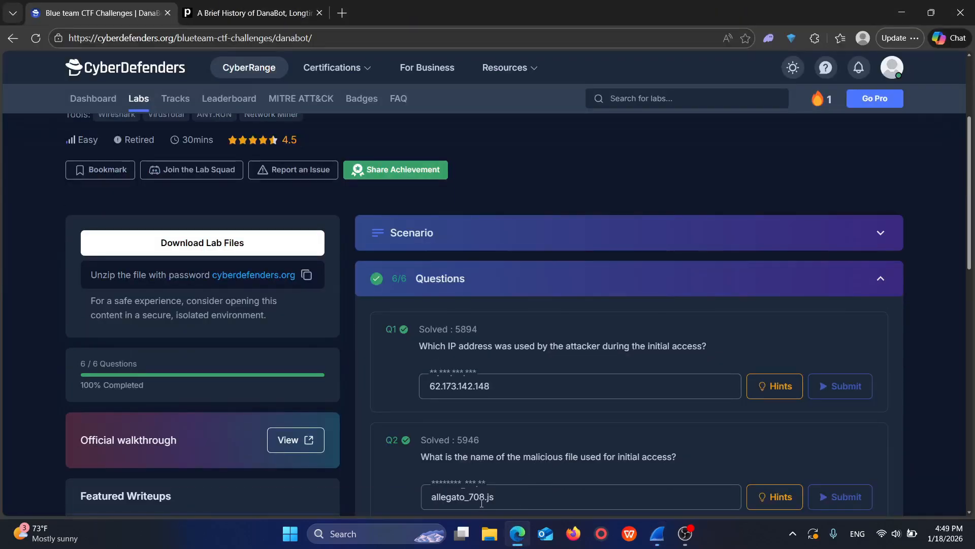
Step: Switch to Wireshark, close the followed TCP stream and clear the tcp.stream eq 0 display filter
{"action": "left_click", "coordinate": [521, 537]}
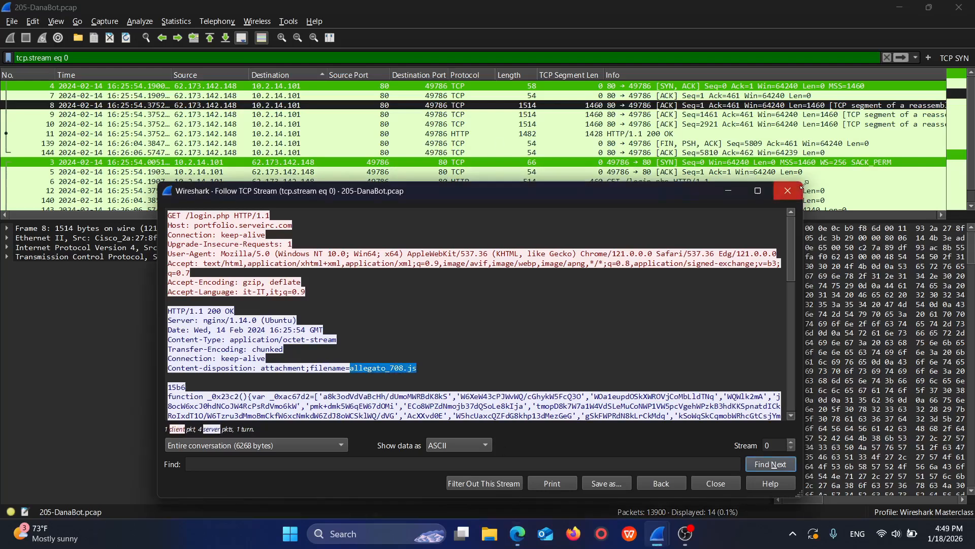
{"action": "left_click", "coordinate": [787, 190]}
{"action": "key", "text": "BackSpace"}
{"action": "key", "text": "BackSpace"}
{"action": "key", "text": "BackSpace"}
{"action": "key", "text": "BackSpace"}
{"action": "key", "text": "BackSpace"}
{"action": "key", "text": "BackSpace"}
{"action": "key", "text": "BackSpace"}
{"action": "key", "text": "BackSpace"}
{"action": "key", "text": "BackSpace"}
{"action": "key", "text": "BackSpace"}
{"action": "key", "text": "BackSpace"}
{"action": "key", "text": "BackSpace"}
{"action": "key", "text": "BackSpace"}
{"action": "key", "text": "BackSpace"}
{"action": "key", "text": "BackSpace"}
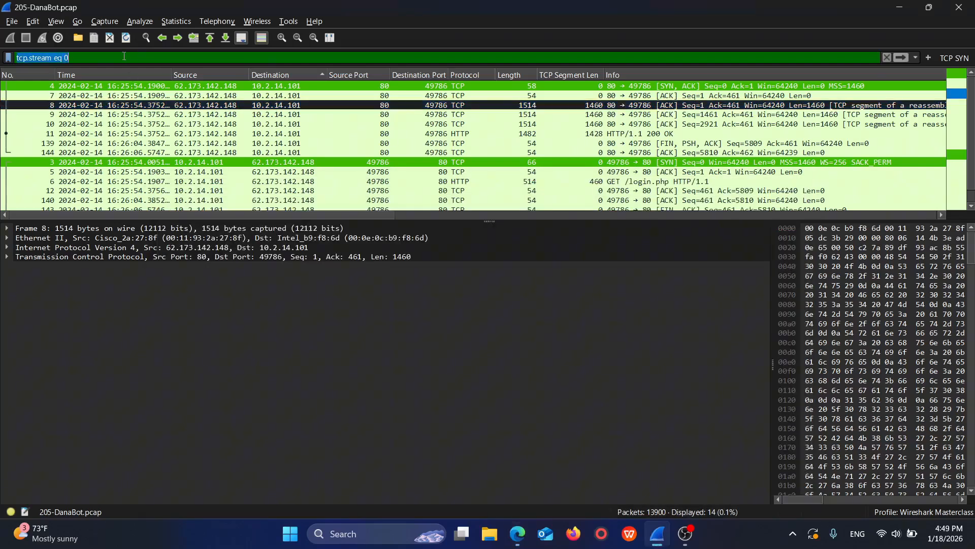
{"action": "key", "text": "Return"}
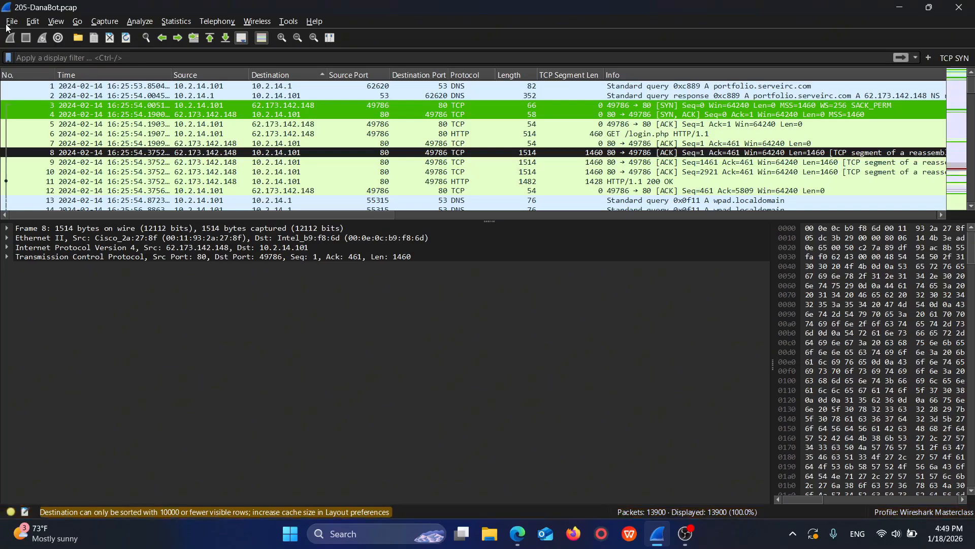
Step: Open the list of exportable HTTP objects, examine the login.php entry from portfolio.serveirc.com, and close the list
{"action": "left_click", "coordinate": [11, 21]}
{"action": "mouse_move", "coordinate": [53, 253]}
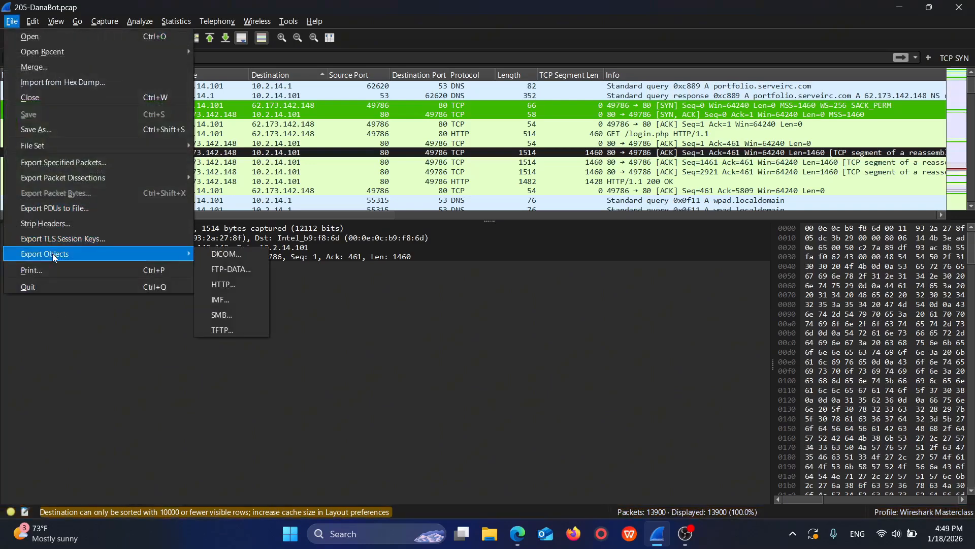
{"action": "left_click", "coordinate": [230, 283]}
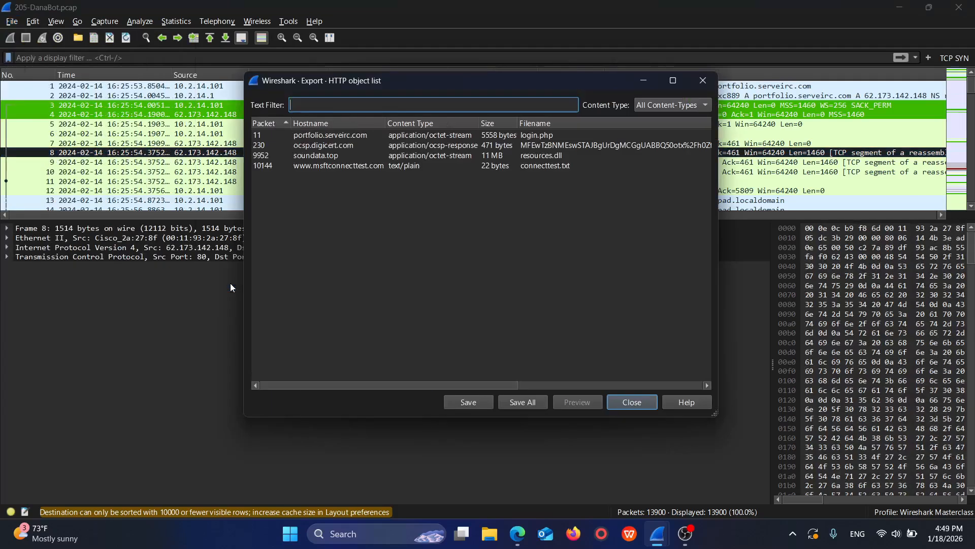
{"action": "left_click", "coordinate": [354, 136]}
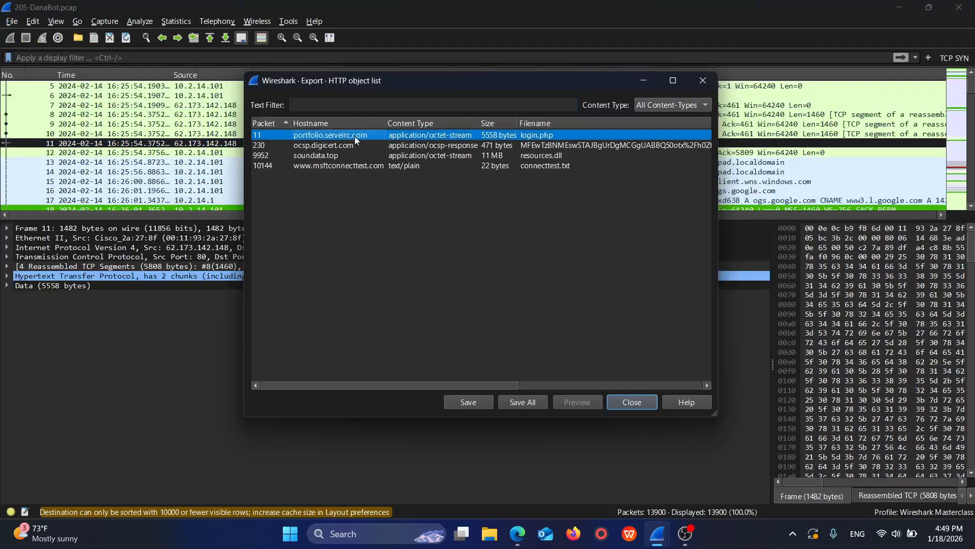
{"action": "left_click", "coordinate": [547, 135]}
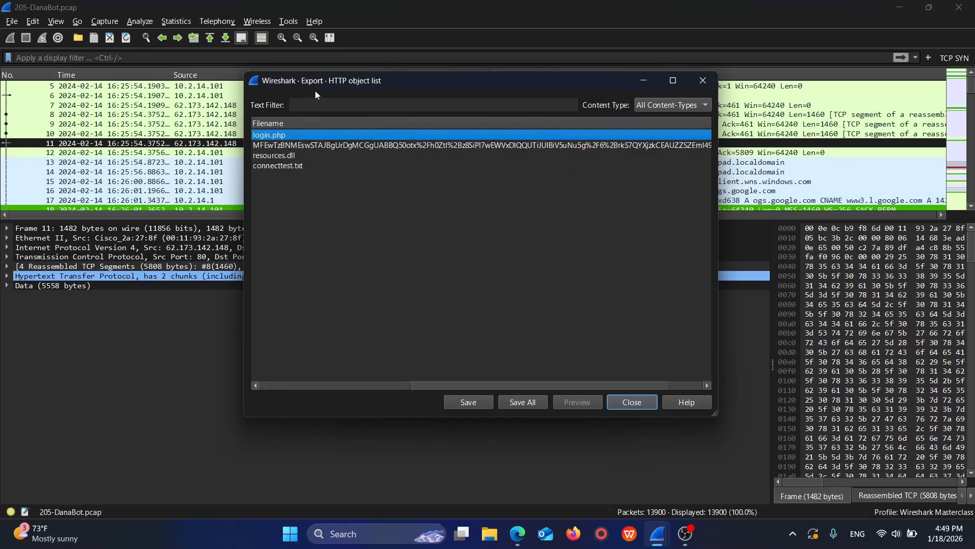
{"action": "left_click_drag", "start_coordinate": [316, 87], "coordinate": [311, 229]}
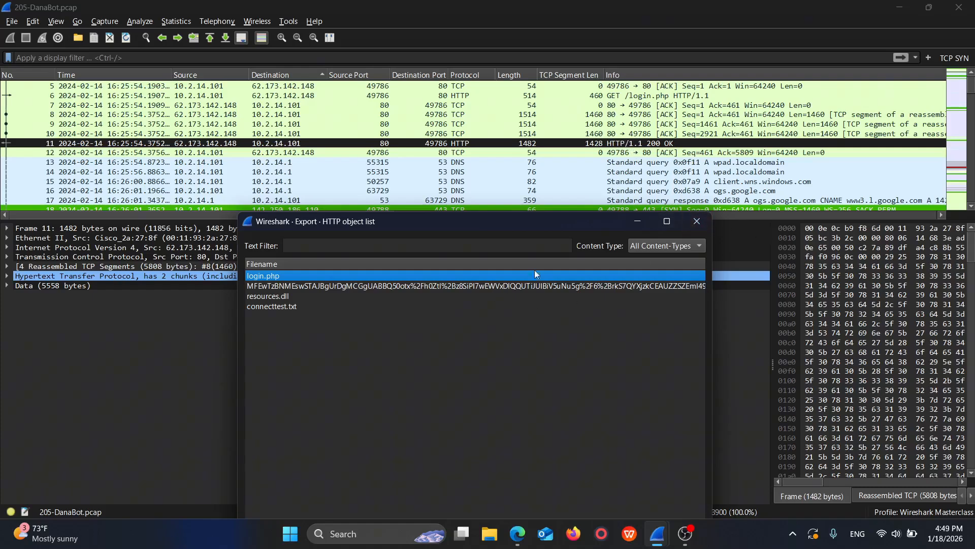
{"action": "left_click", "coordinate": [697, 221]}
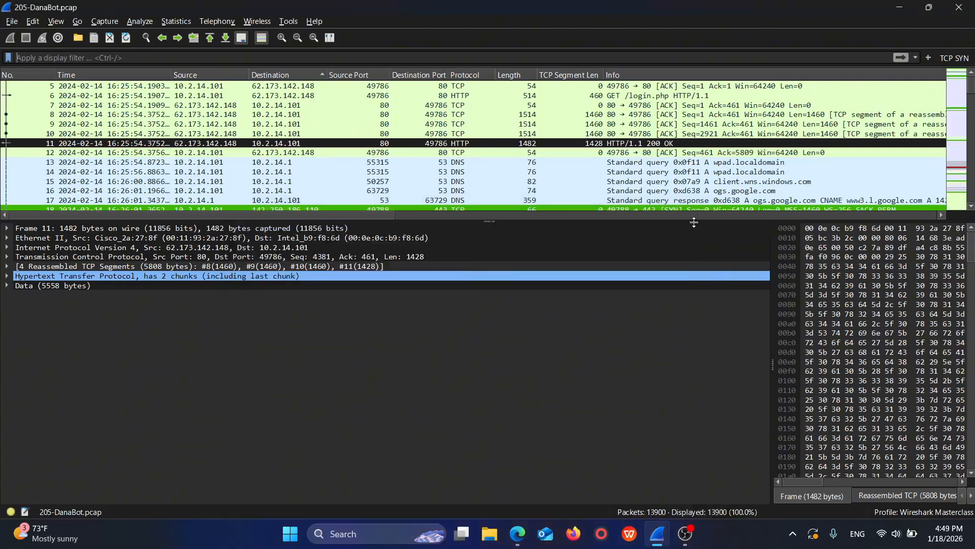
Step: Follow the TCP stream of the HTTP 200 OK response in packet 11
{"action": "right_click", "coordinate": [560, 145]}
{"action": "mouse_move", "coordinate": [601, 282]}
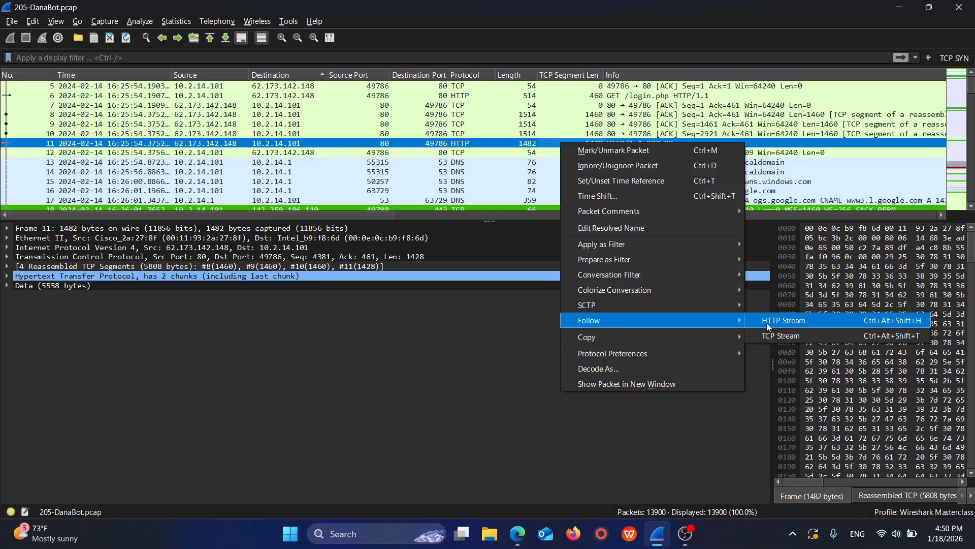
{"action": "left_click", "coordinate": [769, 336]}
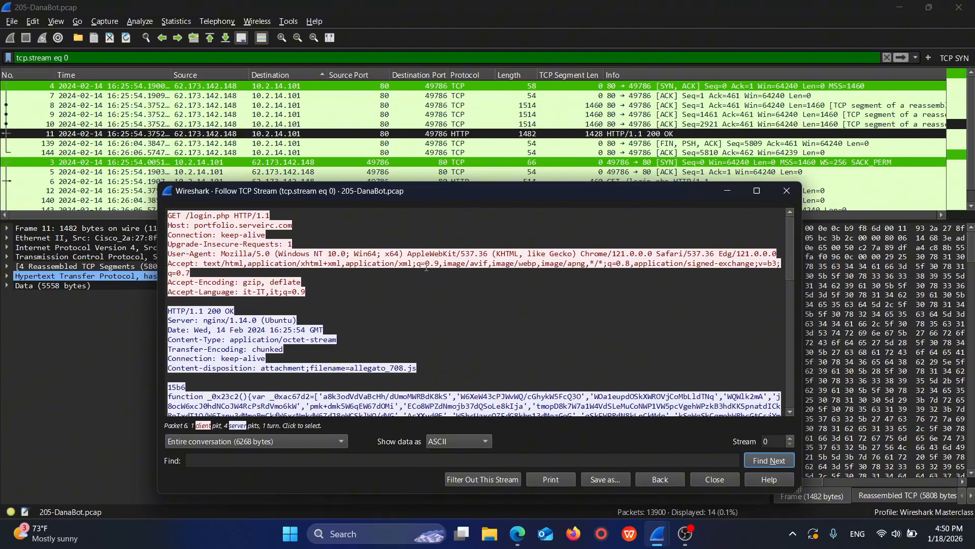
Step: Read Q3 about the malicious file's SHA-256 hash on the browser's lab page, and return to the main capture window in Wireshark
{"action": "left_click", "coordinate": [520, 539]}
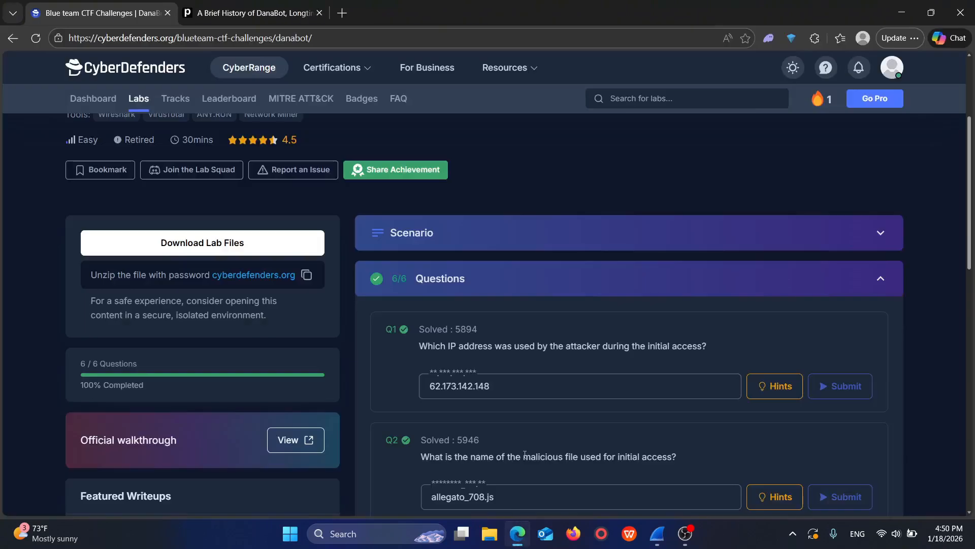
{"action": "scroll", "coordinate": [496, 465], "scroll_direction": "down", "scroll_amount": 2}
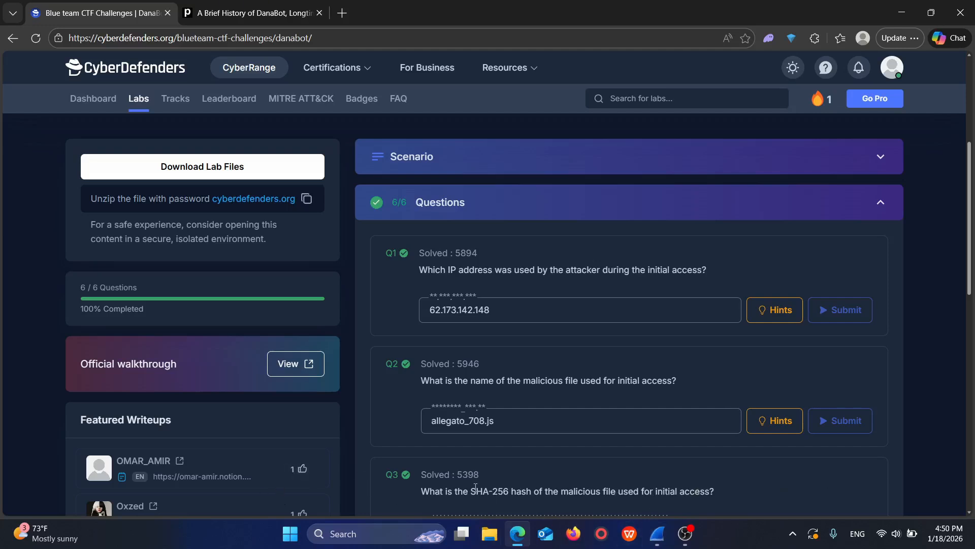
{"action": "mouse_move", "coordinate": [659, 533]}
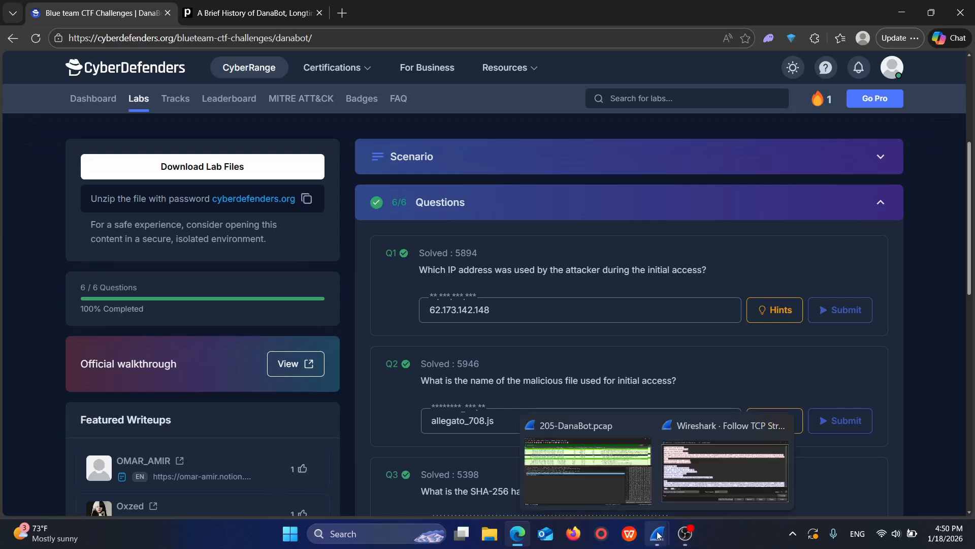
{"action": "left_click", "coordinate": [691, 480]}
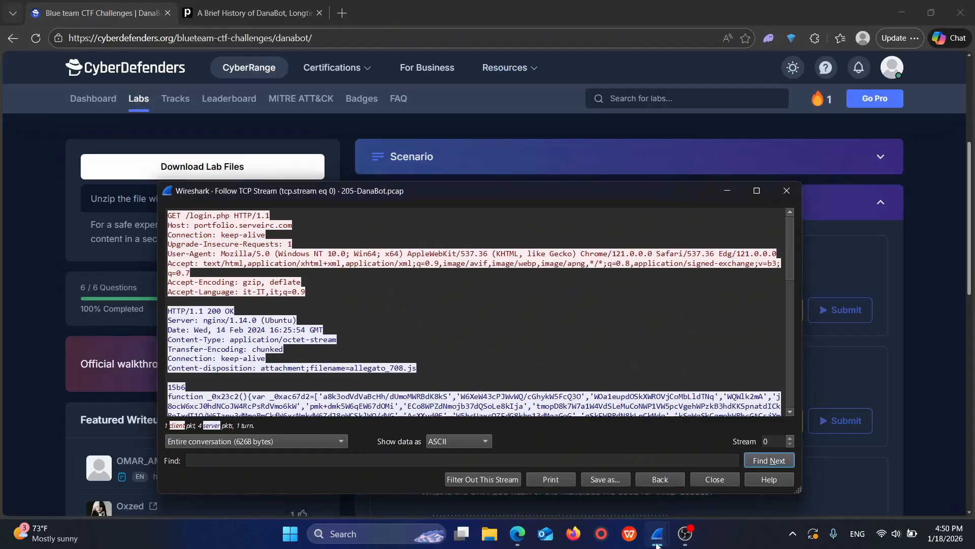
{"action": "mouse_move", "coordinate": [658, 533]}
{"action": "left_click", "coordinate": [599, 474]}
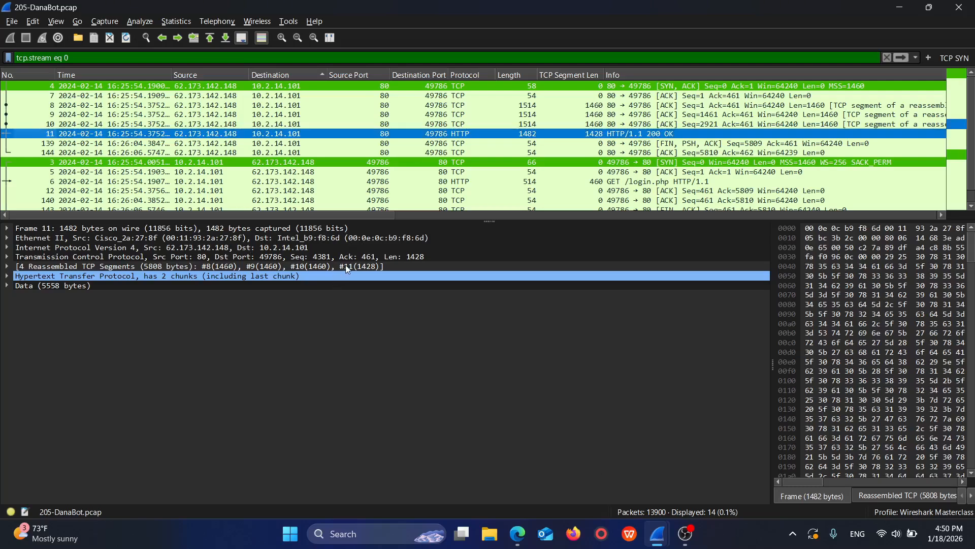
Step: Export the login.php HTTP object from packet 11 to the Downloads folder, replacing the existing copy, and close the object list
{"action": "left_click", "coordinate": [15, 22]}
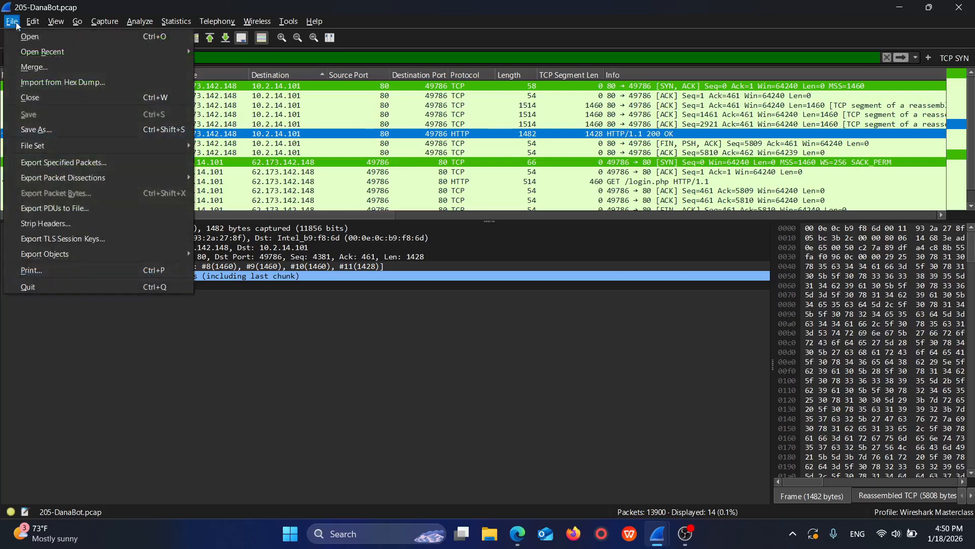
{"action": "mouse_move", "coordinate": [46, 254]}
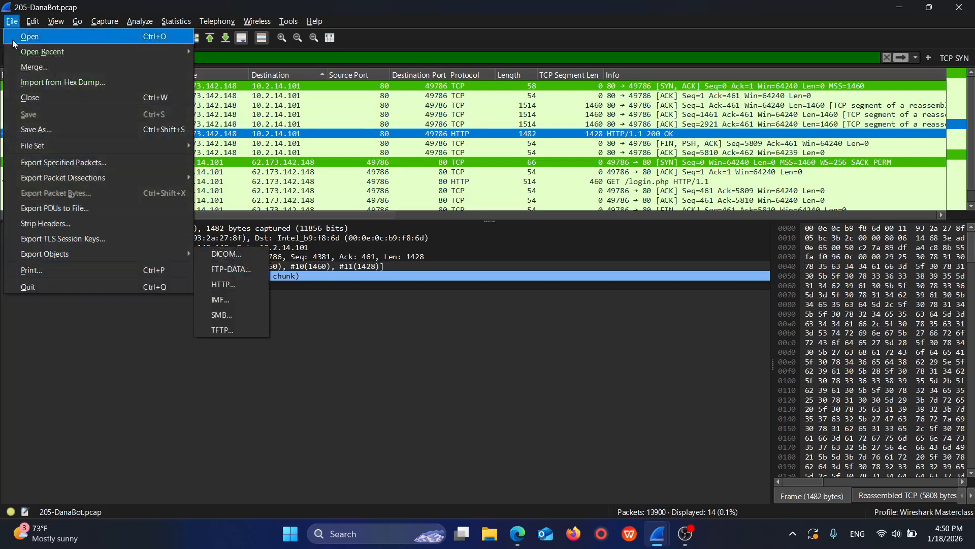
{"action": "left_click", "coordinate": [223, 284]}
{"action": "left_click", "coordinate": [346, 135]}
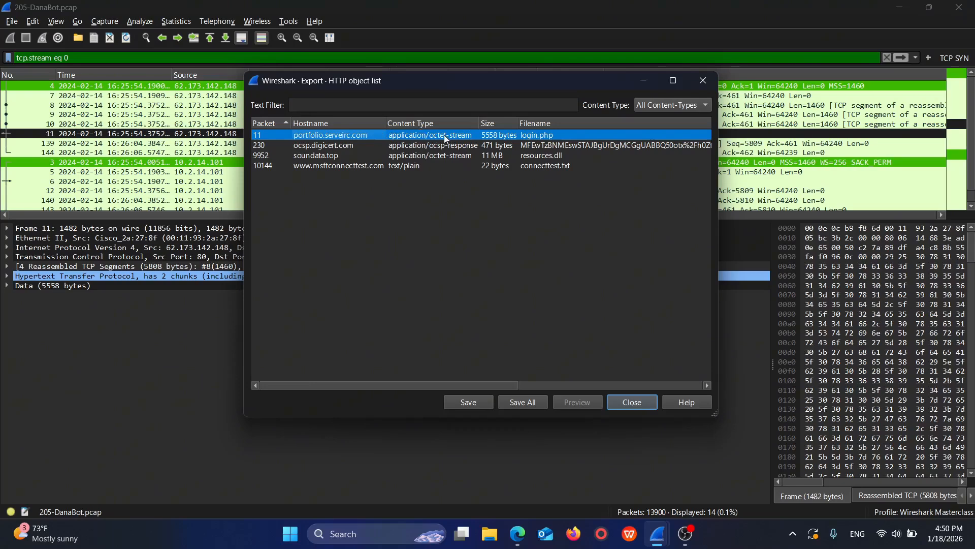
{"action": "left_click", "coordinate": [468, 402]}
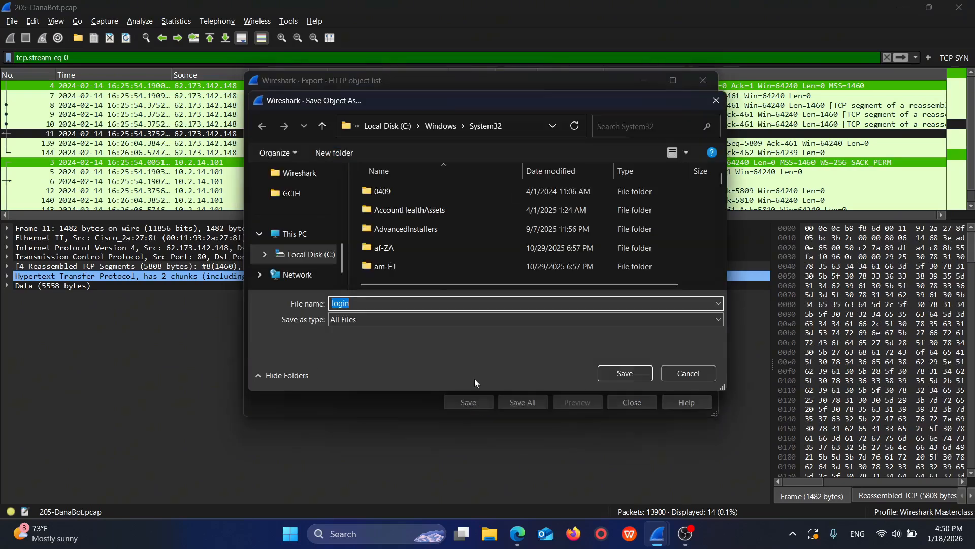
{"action": "scroll", "coordinate": [303, 241], "scroll_direction": "up", "scroll_amount": 5}
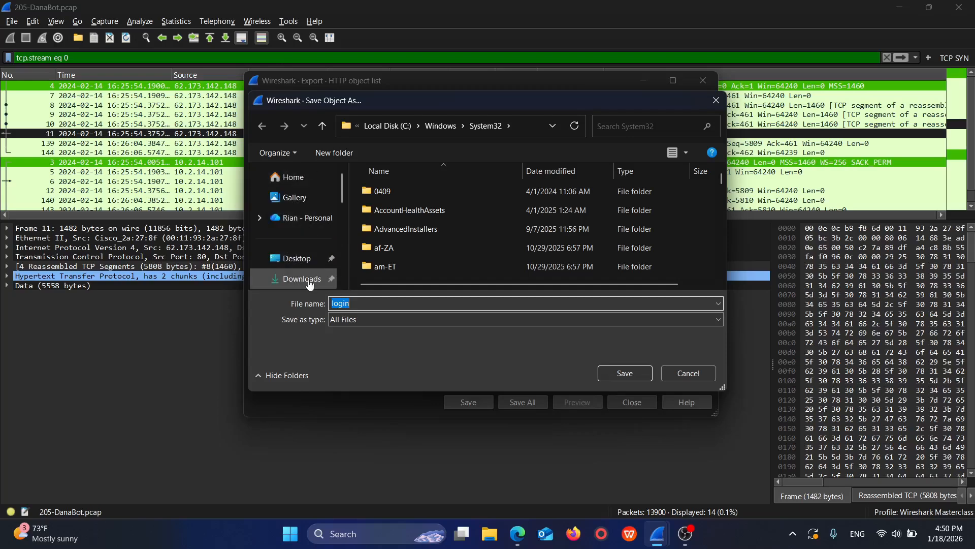
{"action": "left_click", "coordinate": [289, 278]}
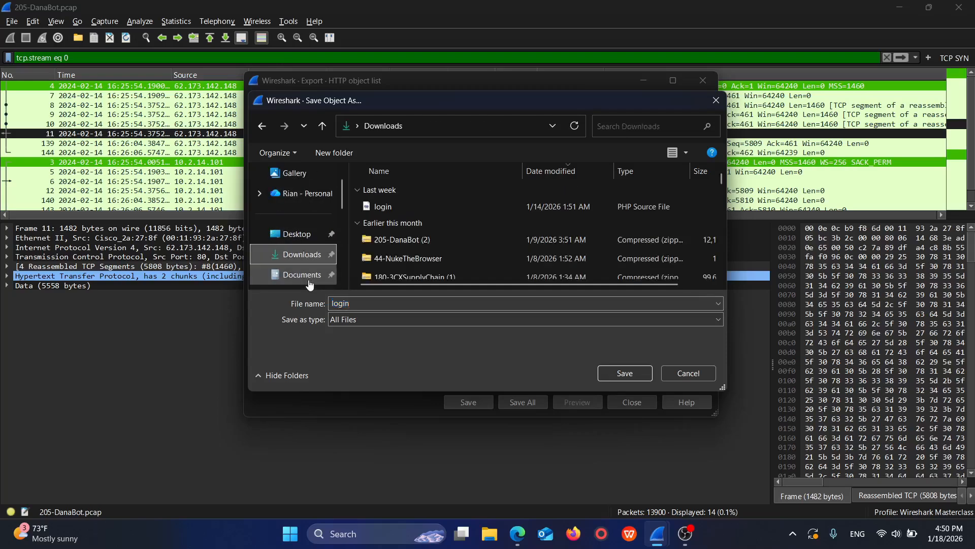
{"action": "left_click", "coordinate": [629, 378]}
{"action": "left_click", "coordinate": [518, 267]}
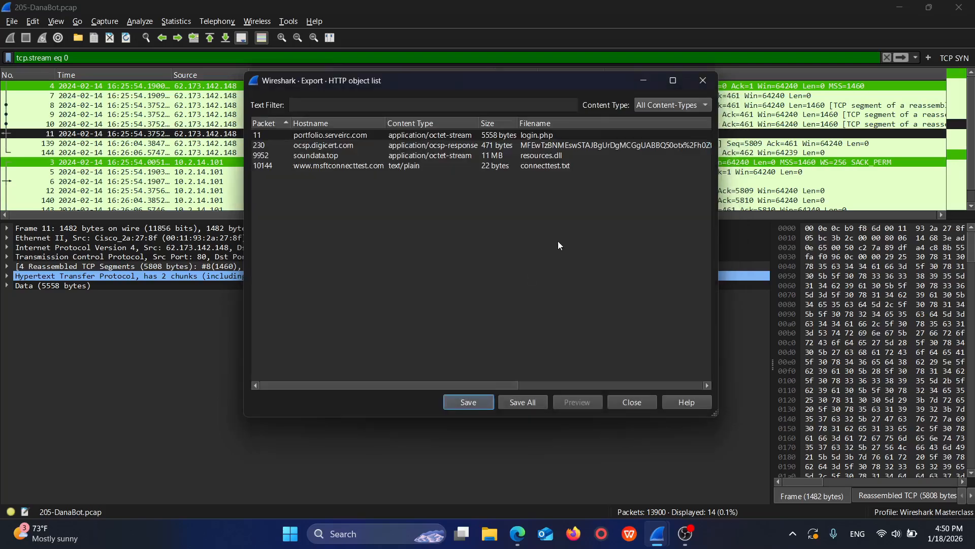
{"action": "left_click", "coordinate": [704, 80]}
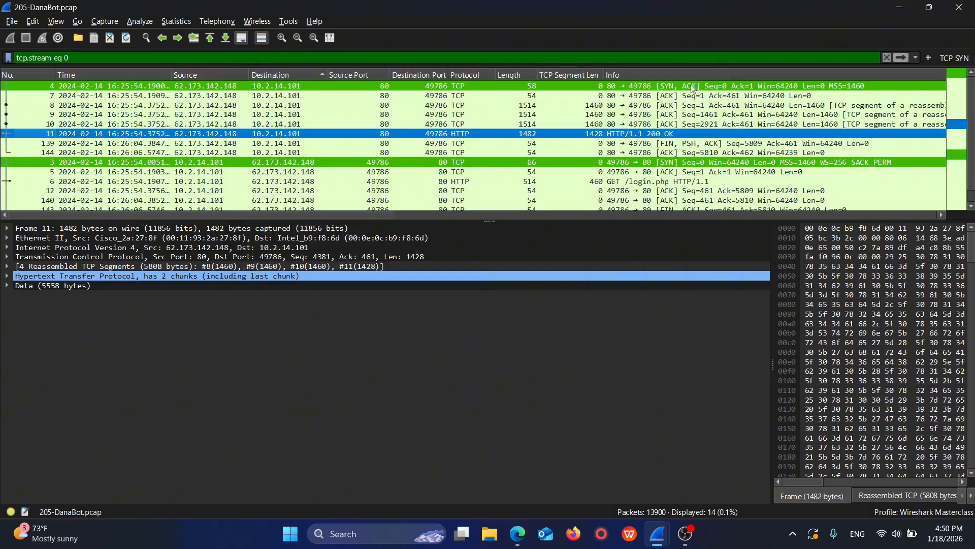
Step: Open Windows PowerShell and change the working directory to .\Downloads\
{"action": "left_click", "coordinate": [289, 532]}
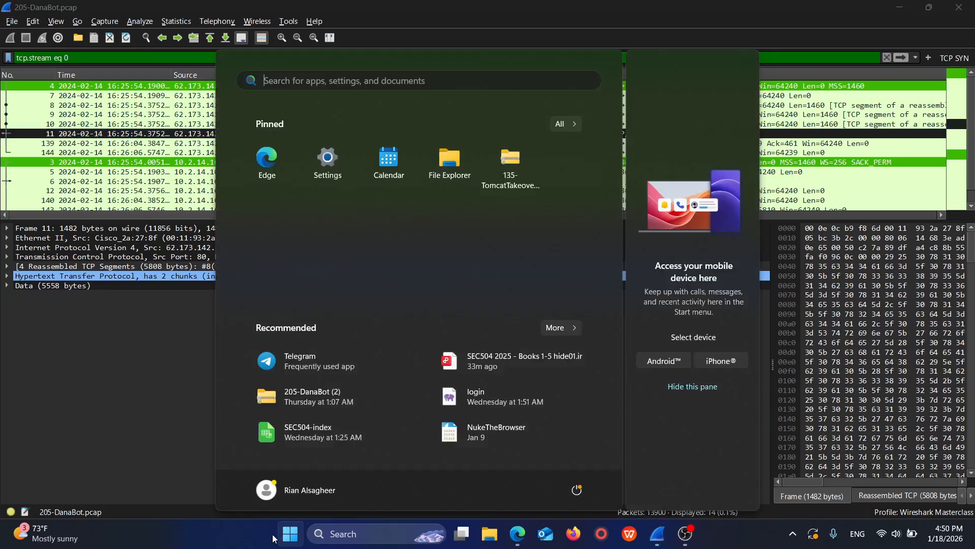
{"action": "type", "text": "poe"}
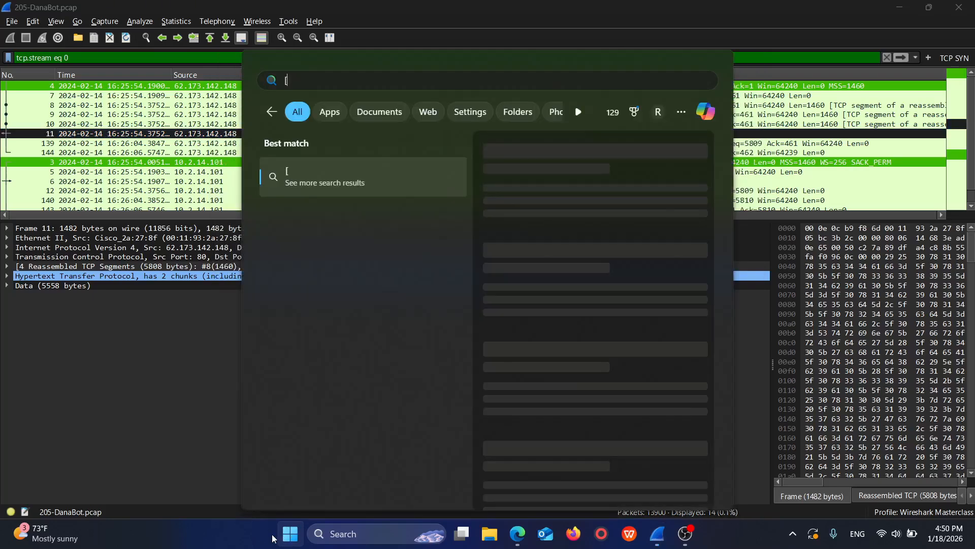
{"action": "key", "text": "Return"}
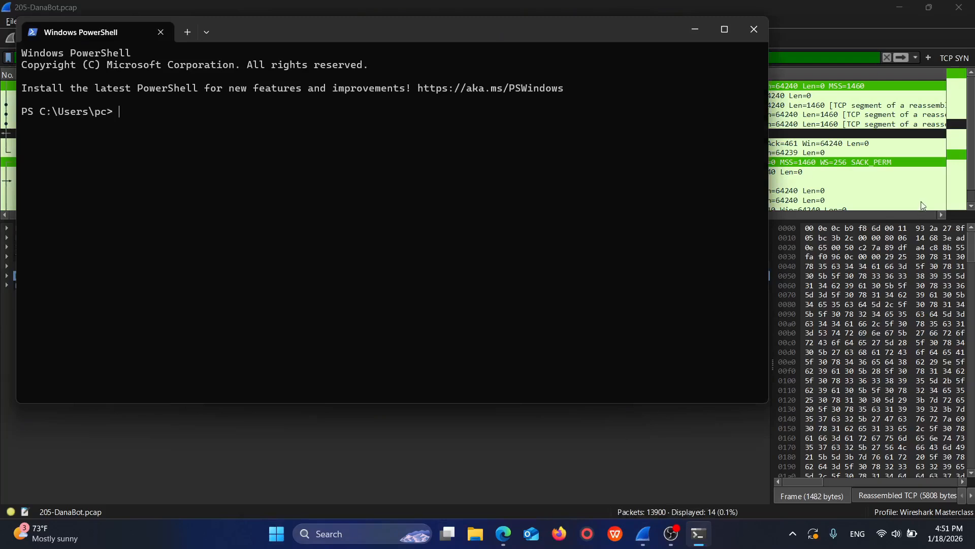
{"action": "type", "text": "cd"}
{"action": "key", "text": "BackSpace"}
{"action": "key", "text": "BackSpace"}
{"action": "type", "text": "cd .\\Do"}
{"action": "key", "text": "Tab"}
{"action": "key", "text": "Tab"}
{"action": "key", "text": "Return"}
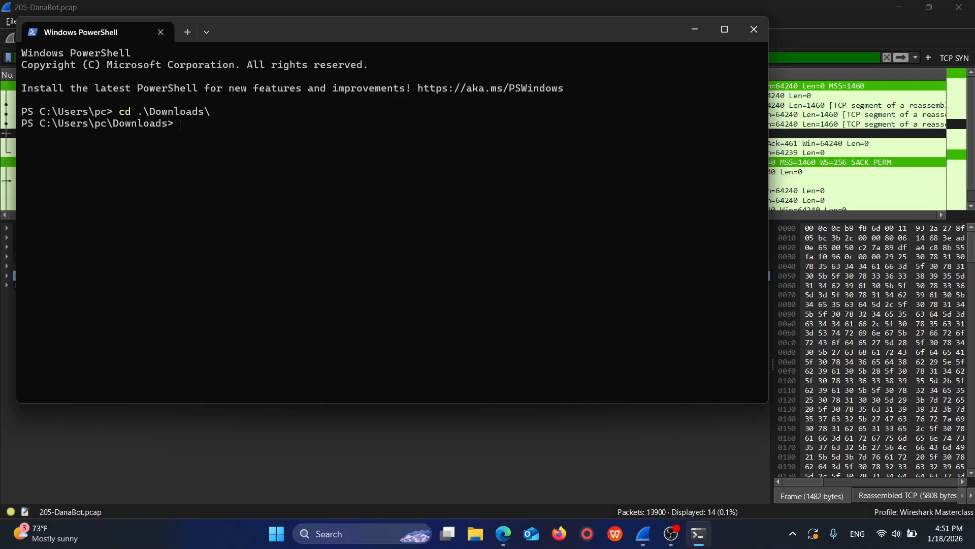
Step: Compute the SHA-256 hash of the exported file with Get-FileHash .\login.php
{"action": "type", "text": "get-File"}
{"action": "key", "text": "Tab"}
{"action": "type", "text": ".\\log"}
{"action": "type", "text": "i"}
{"action": "key", "text": "Tab"}
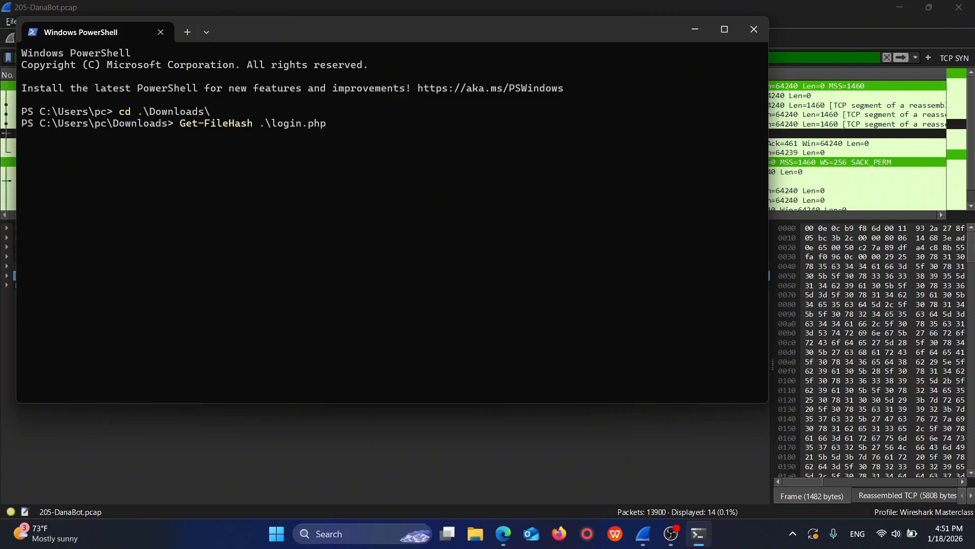
{"action": "key", "text": "Return"}
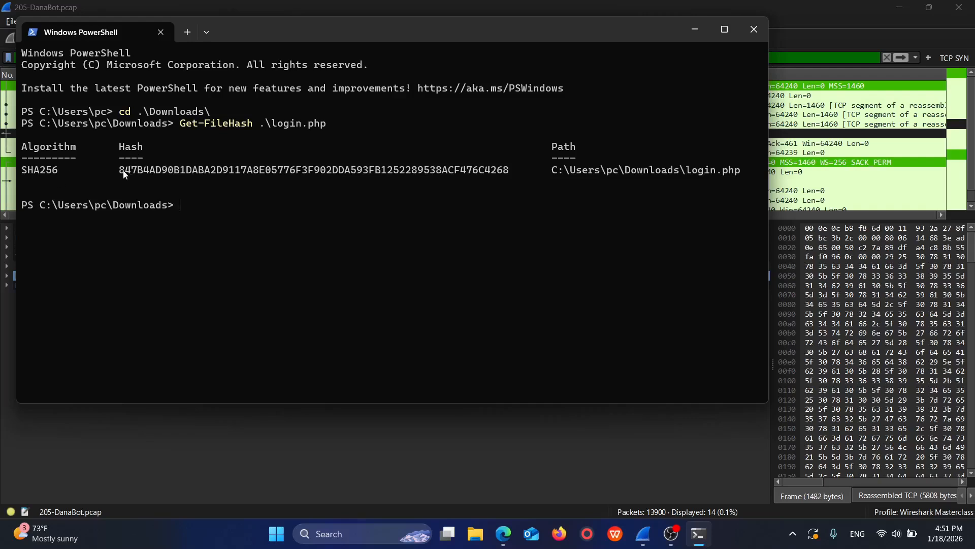
Step: Copy the SHA-256 hash of login.php from the PowerShell output and minimize the terminal window
{"action": "left_click_drag", "start_coordinate": [122, 170], "coordinate": [510, 176]}
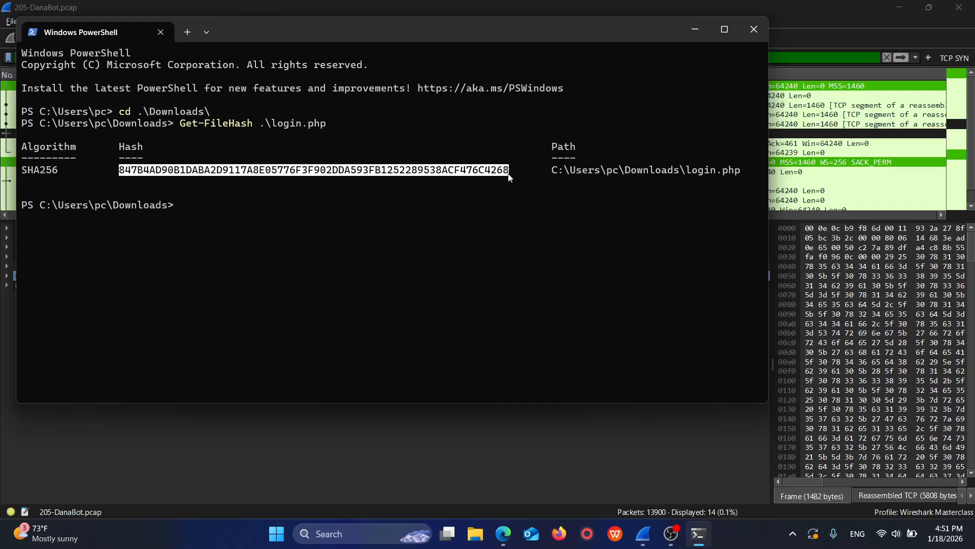
{"action": "right_click", "coordinate": [501, 171]}
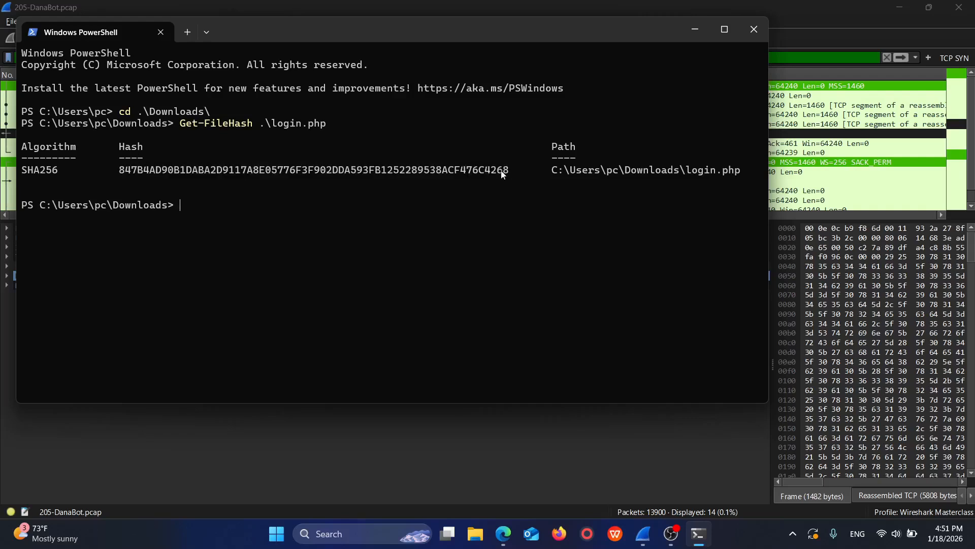
{"action": "left_click", "coordinate": [705, 31]}
Step: Switch to the Edge browser and search for virustotal in a new tab
{"action": "left_click", "coordinate": [503, 533]}
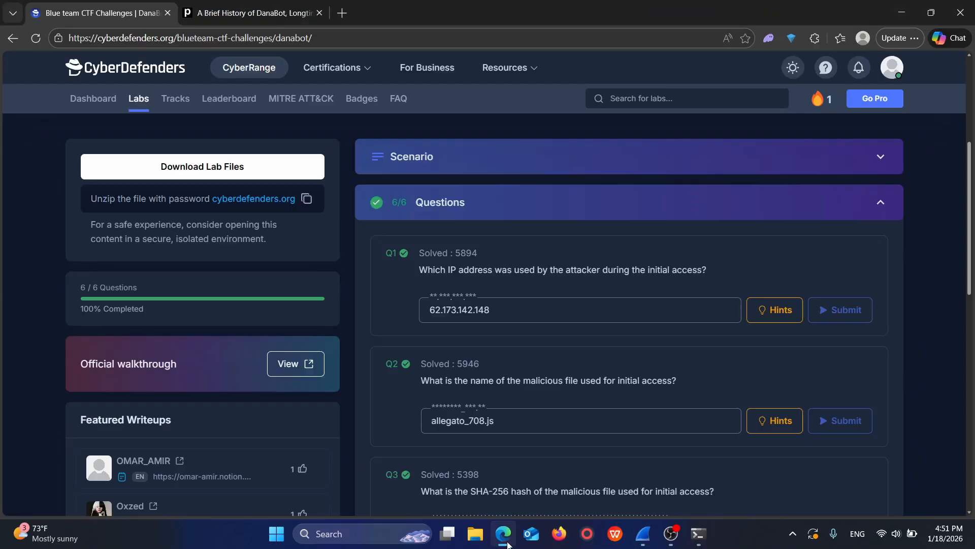
{"action": "left_click", "coordinate": [329, 12]}
{"action": "type", "text": "vir"}
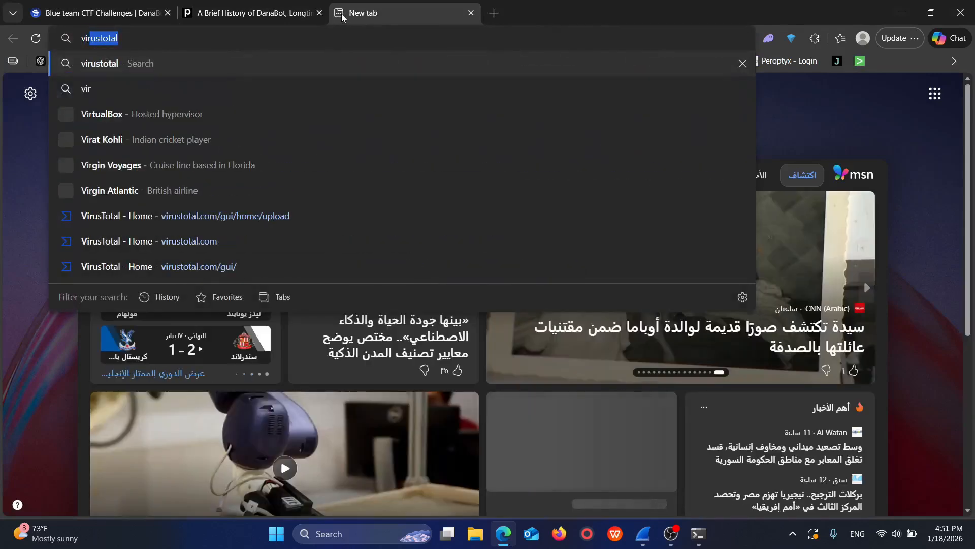
{"action": "key", "text": "Return"}
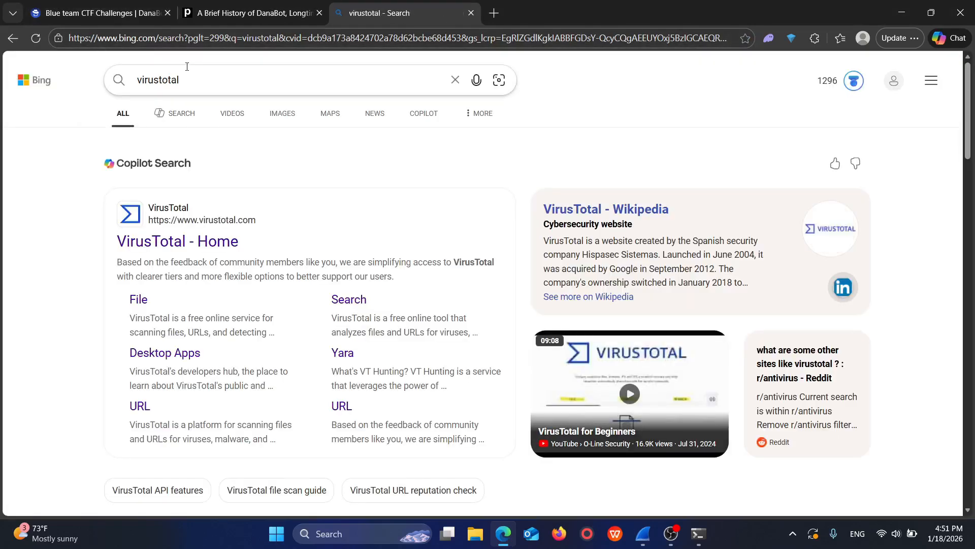
Step: Open the VirusTotal home page from the search results and look up the copied SHA-256 hash of login.php
{"action": "left_click", "coordinate": [199, 243]}
{"action": "left_click", "coordinate": [471, 13]}
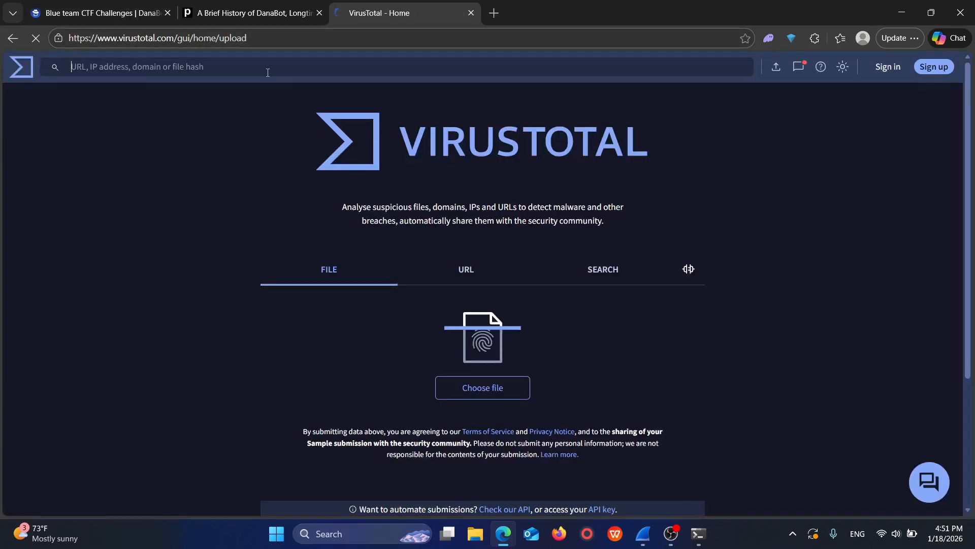
{"action": "left_click", "coordinate": [268, 72]}
{"action": "key", "text": "ctrl+v"}
{"action": "key", "text": "Return"}
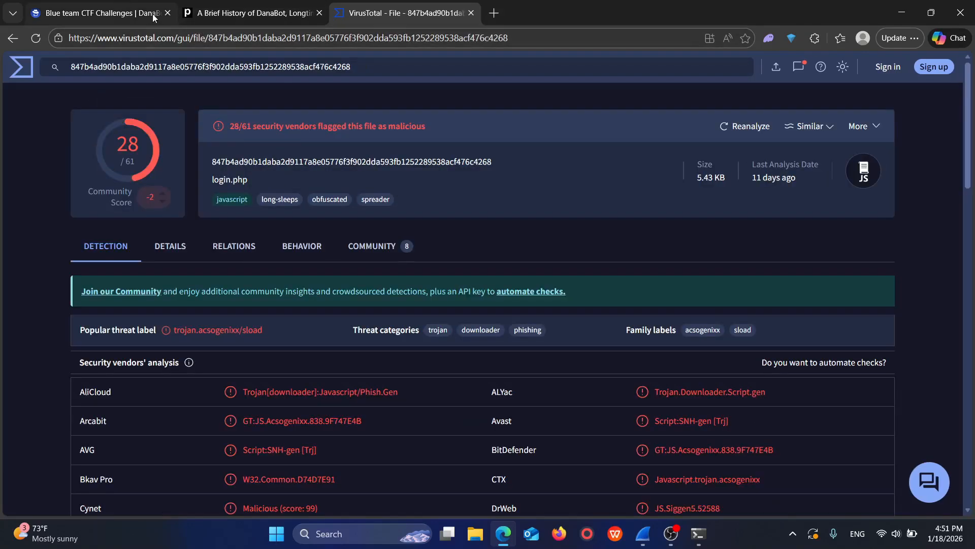
Step: Compare the Q3 answer on the CyberDefenders lab page with the PowerShell hash output, and read question Q4
{"action": "left_click", "coordinate": [96, 12]}
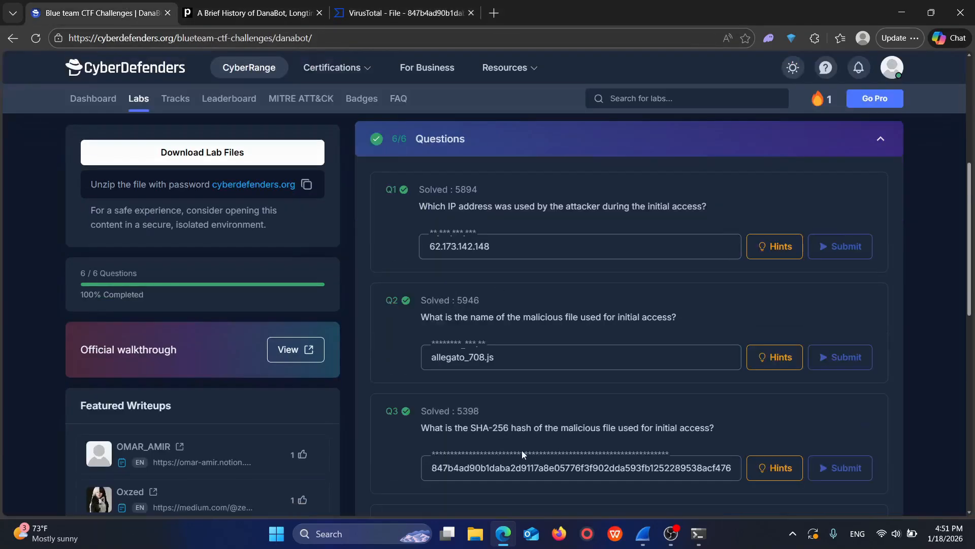
{"action": "left_click", "coordinate": [700, 533]}
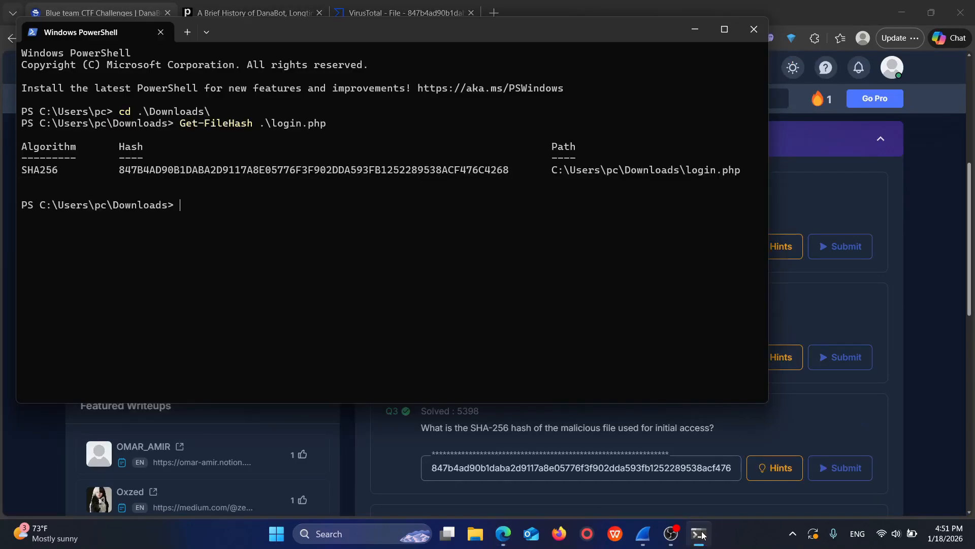
{"action": "left_click", "coordinate": [701, 28]}
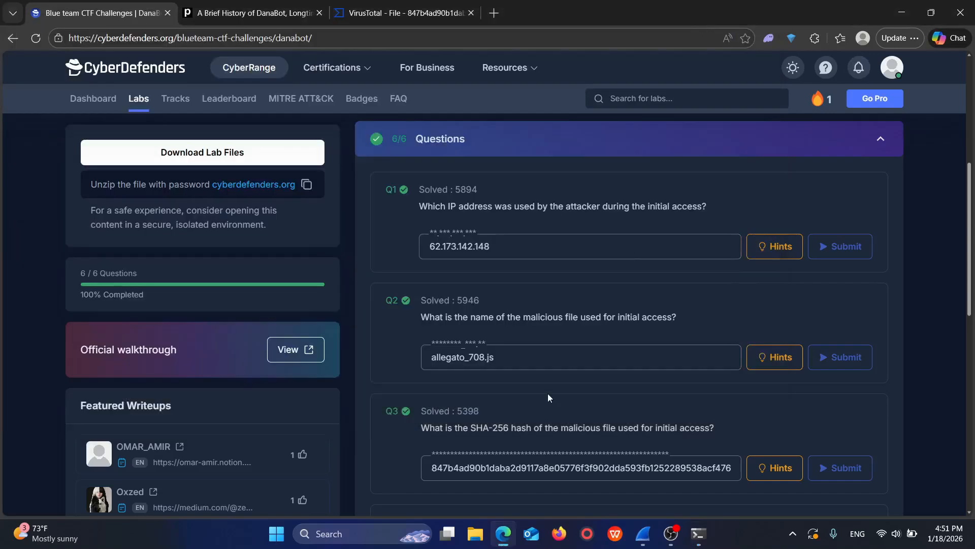
{"action": "scroll", "coordinate": [547, 397], "scroll_direction": "down", "scroll_amount": 1}
{"action": "scroll", "coordinate": [547, 397], "scroll_direction": "down", "scroll_amount": 1}
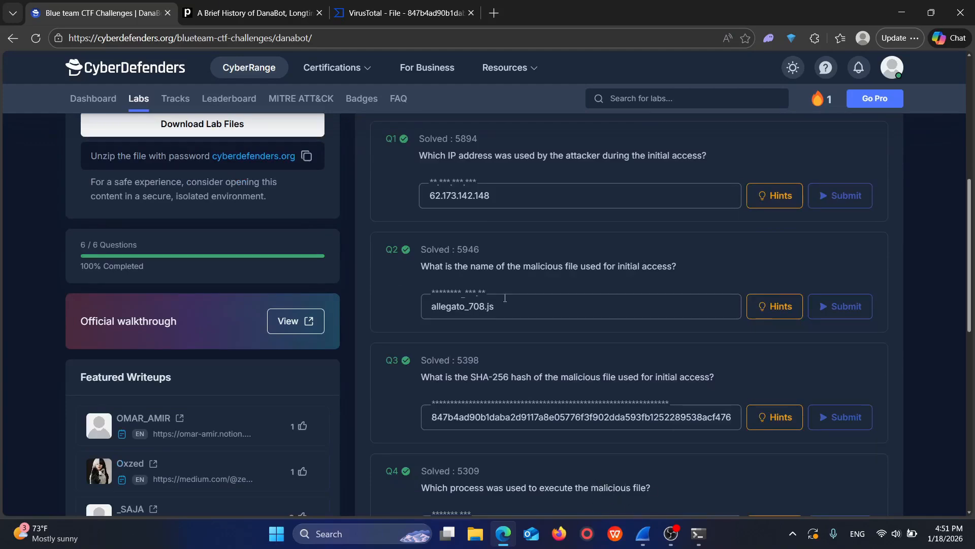
Step: Switch to Wireshark's Follow TCP Stream window and copy the obfuscated script body from 15b6 through the final 0
{"action": "mouse_move", "coordinate": [643, 533]}
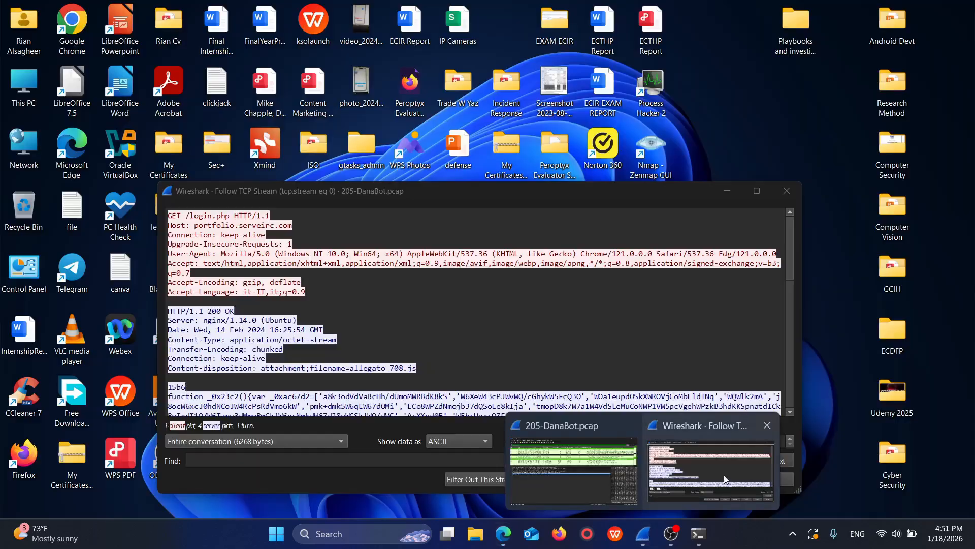
{"action": "left_click", "coordinate": [833, 462]}
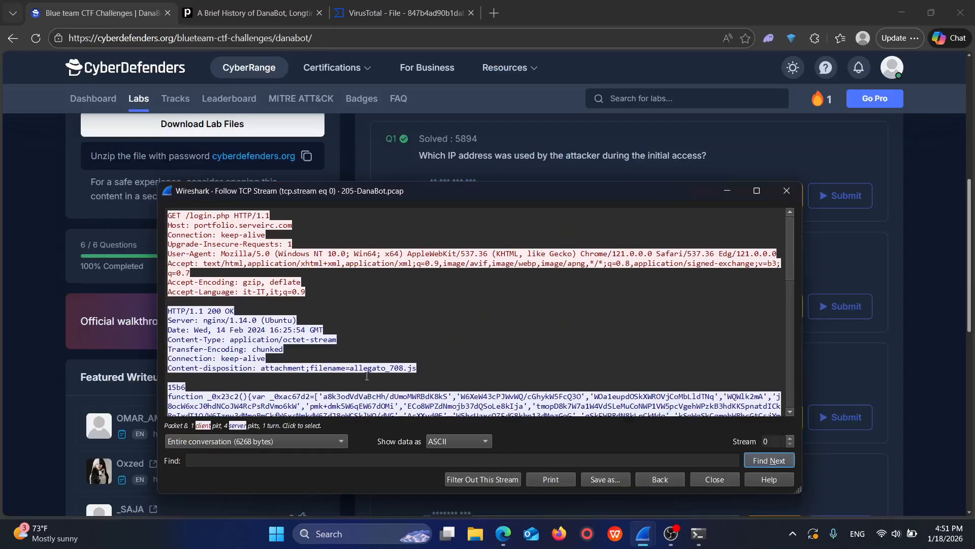
{"action": "scroll", "coordinate": [374, 364], "scroll_direction": "down", "scroll_amount": 5}
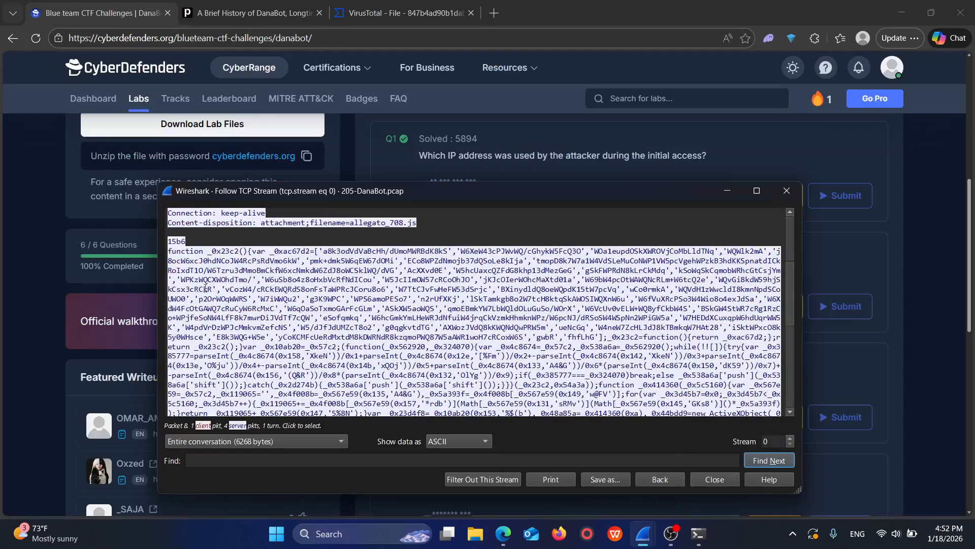
{"action": "scroll", "coordinate": [257, 259], "scroll_direction": "down", "scroll_amount": 10}
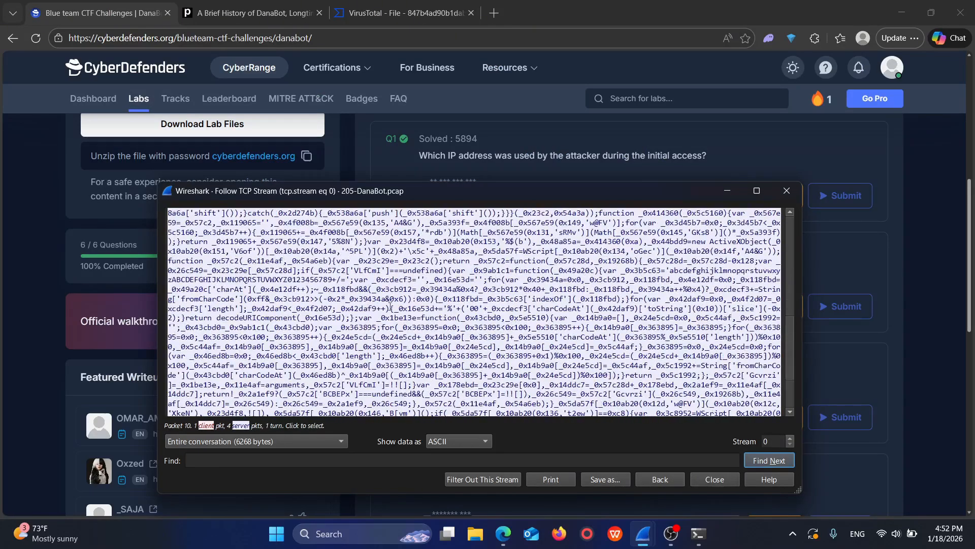
{"action": "scroll", "coordinate": [423, 363], "scroll_direction": "up", "scroll_amount": 4}
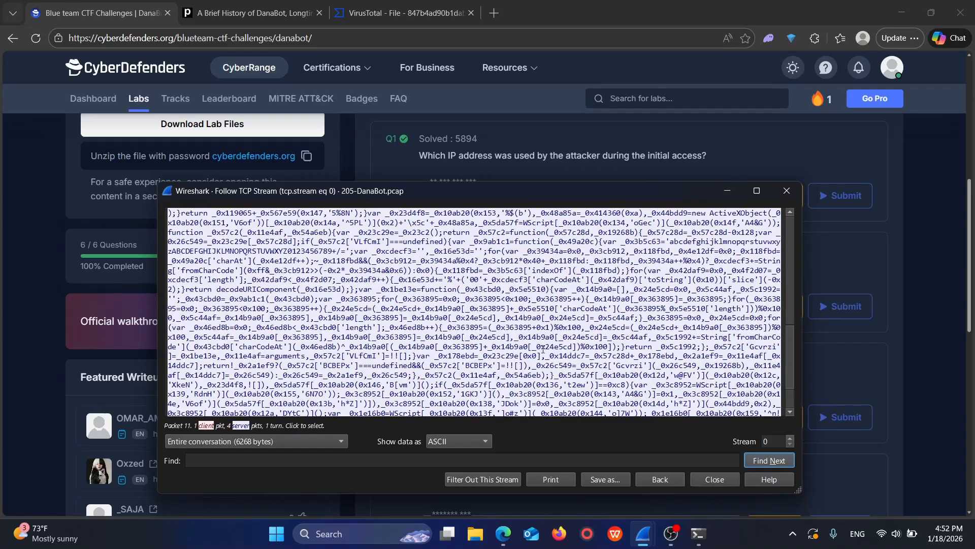
{"action": "scroll", "coordinate": [477, 368], "scroll_direction": "down", "scroll_amount": 4}
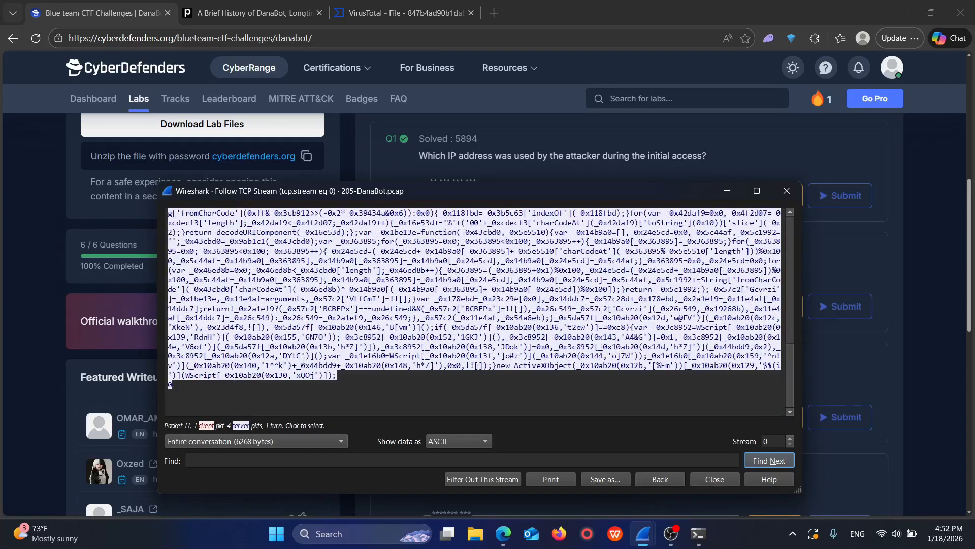
{"action": "scroll", "coordinate": [303, 358], "scroll_direction": "up", "scroll_amount": 10}
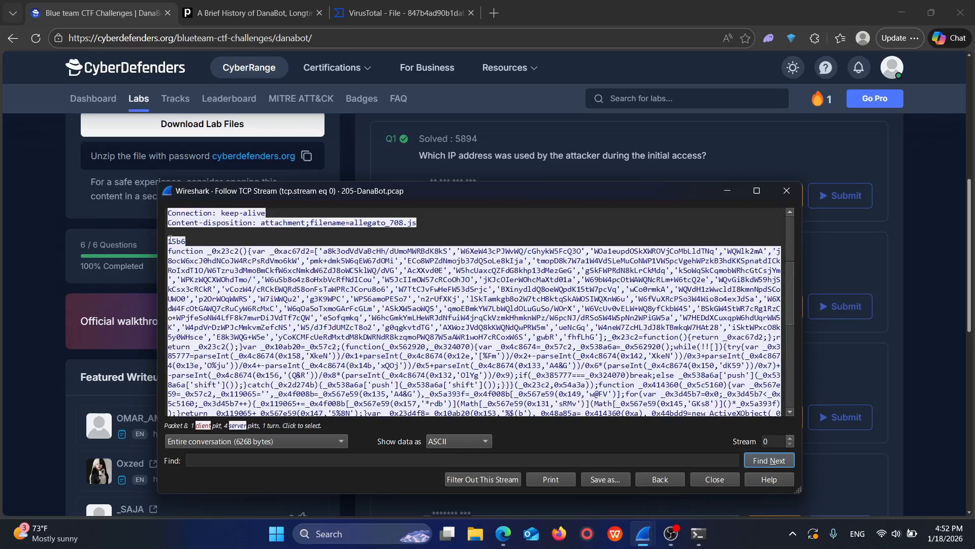
{"action": "left_click_drag", "start_coordinate": [170, 238], "coordinate": [230, 384]}
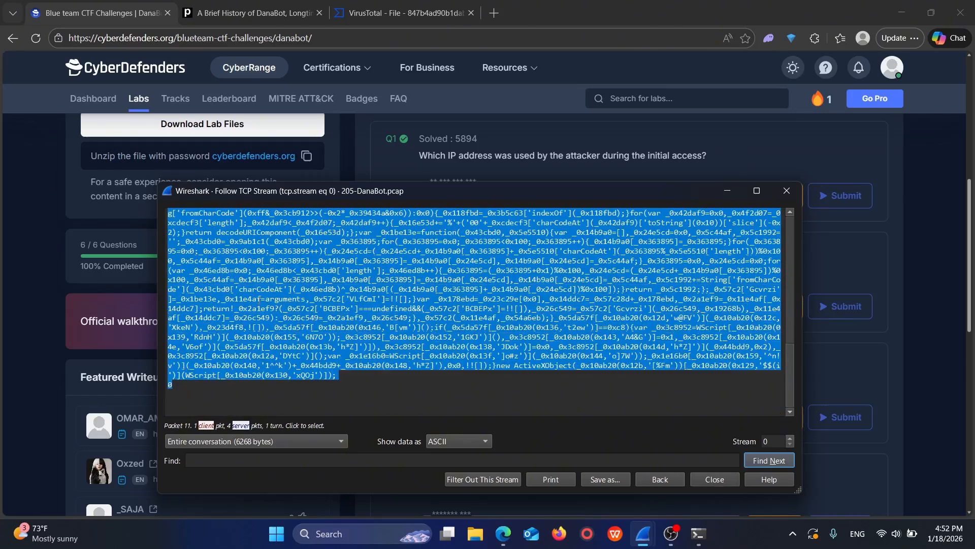
{"action": "right_click", "coordinate": [259, 300]}
{"action": "left_click", "coordinate": [291, 305]}
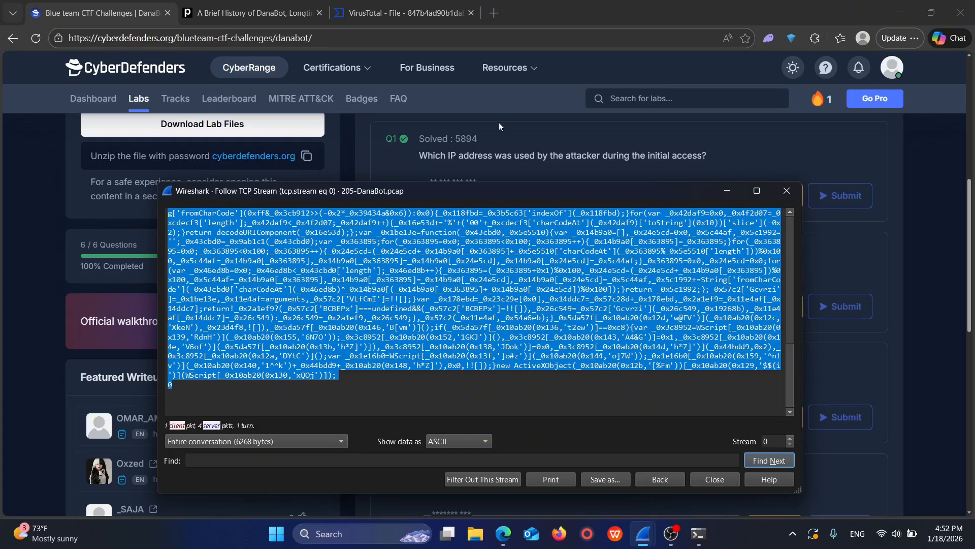
Step: Switch to Edge, open ChatGPT in a new tab and stay logged out
{"action": "left_click", "coordinate": [501, 13]}
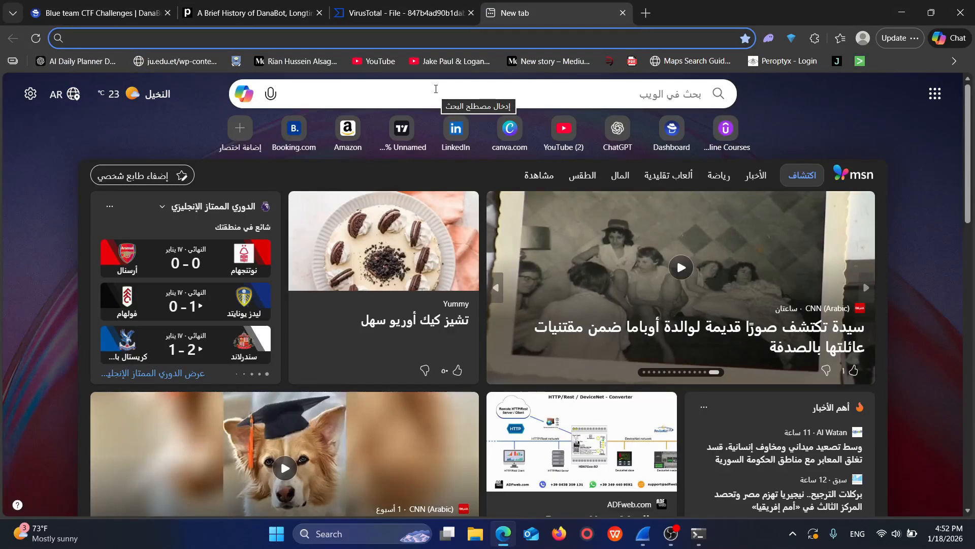
{"action": "type", "text": "v"}
{"action": "key", "text": "BackSpace"}
{"action": "key", "text": "BackSpace"}
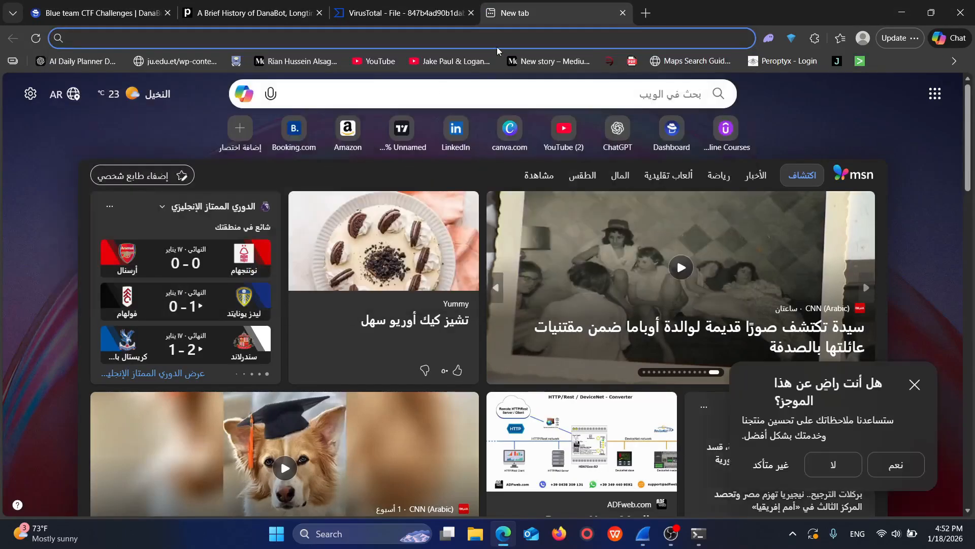
{"action": "type", "text": "chat"}
{"action": "key", "text": "Return"}
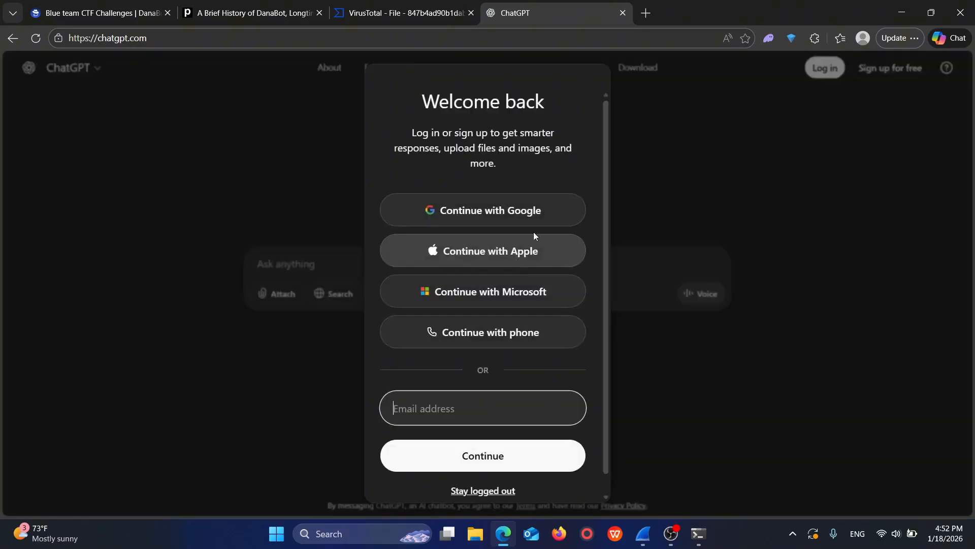
{"action": "left_click", "coordinate": [511, 490]}
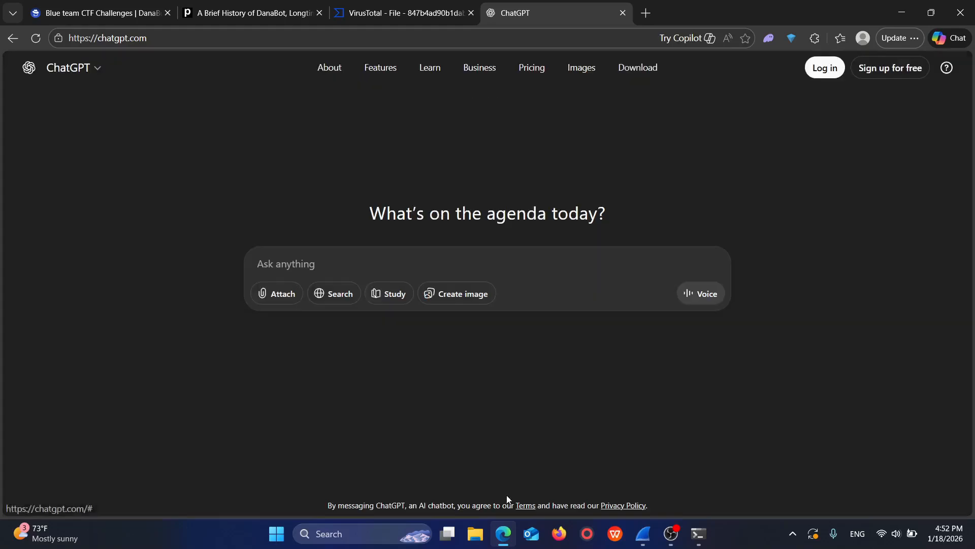
Step: Send ChatGPT the copied script followed by the prompt "Extract the process used to execute it"
{"action": "key", "text": "ctrl+v"}
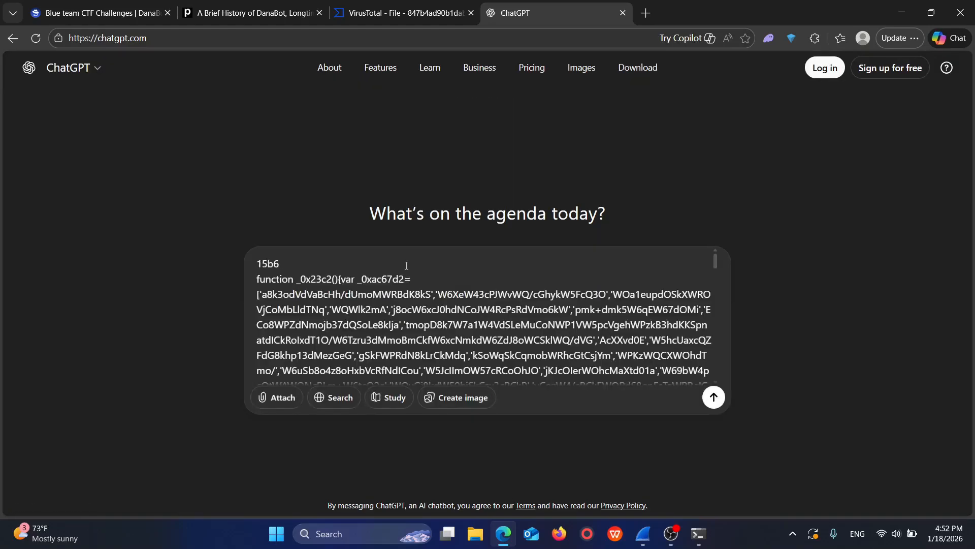
{"action": "key", "text": "shift+Return"}
{"action": "key", "text": "shift+Return"}
{"action": "type", "text": "E"}
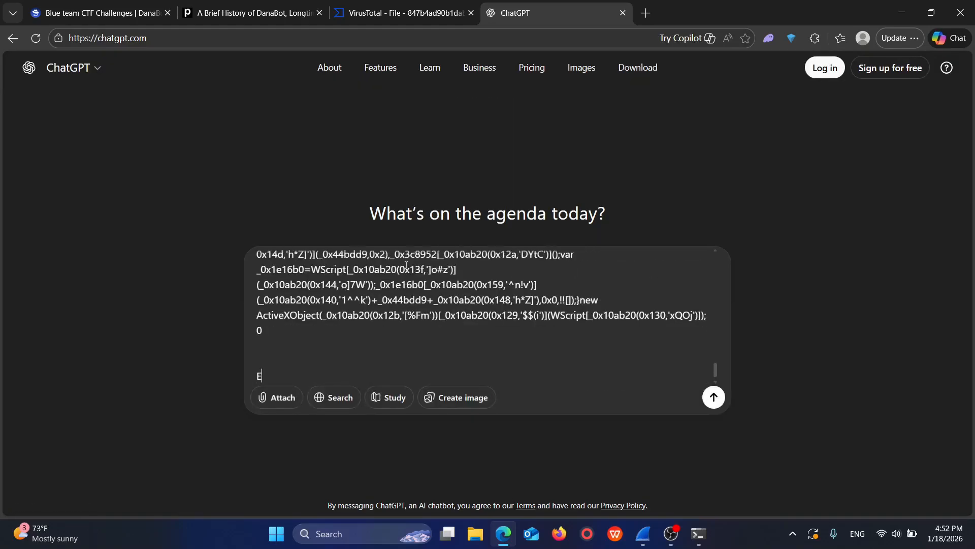
{"action": "type", "text": "xtract the process used t"}
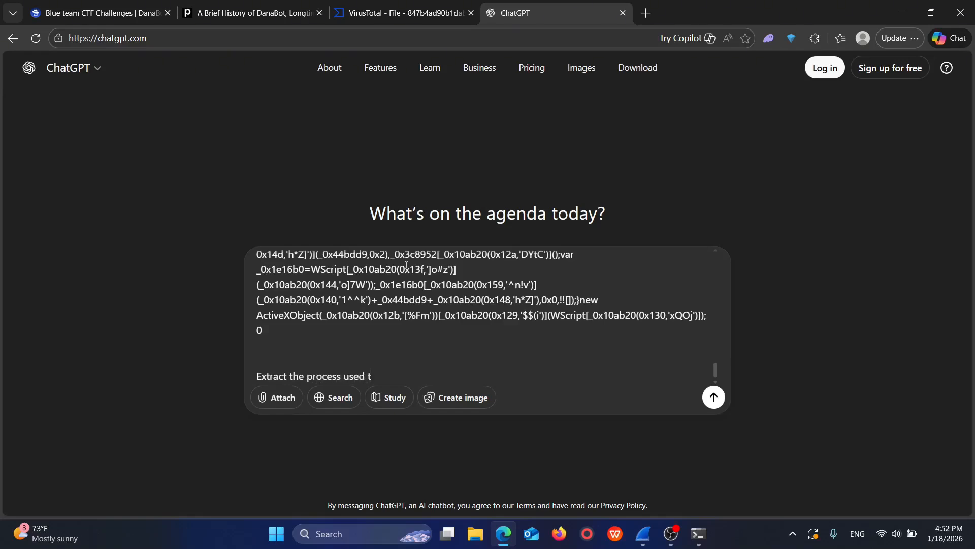
{"action": "type", "text": "o execute it"}
{"action": "key", "text": "Return"}
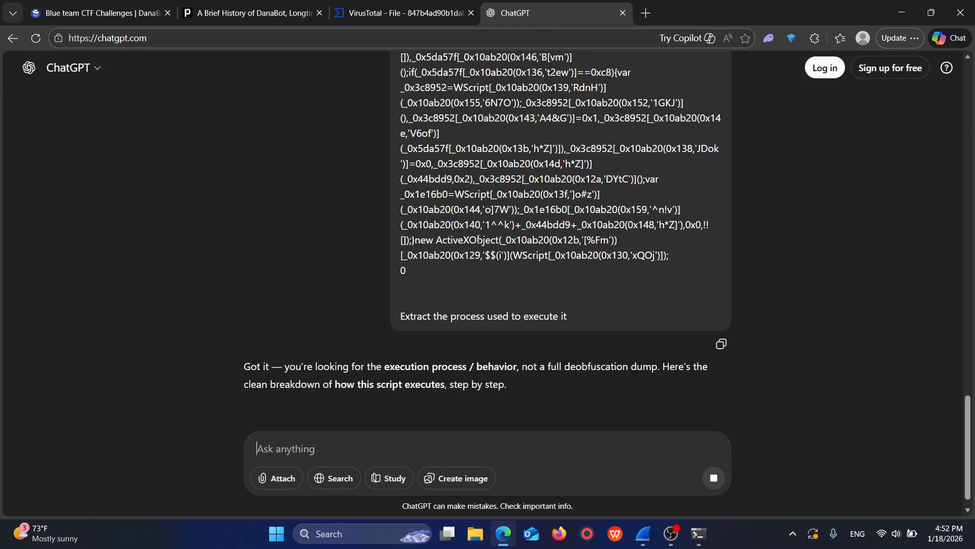
Step: Examine ChatGPT's breakdown of the script's execution for the process asked about in question Q4 on the lab page
{"action": "scroll", "coordinate": [478, 239], "scroll_direction": "down", "scroll_amount": 3}
{"action": "scroll", "coordinate": [471, 341], "scroll_direction": "down", "scroll_amount": 2}
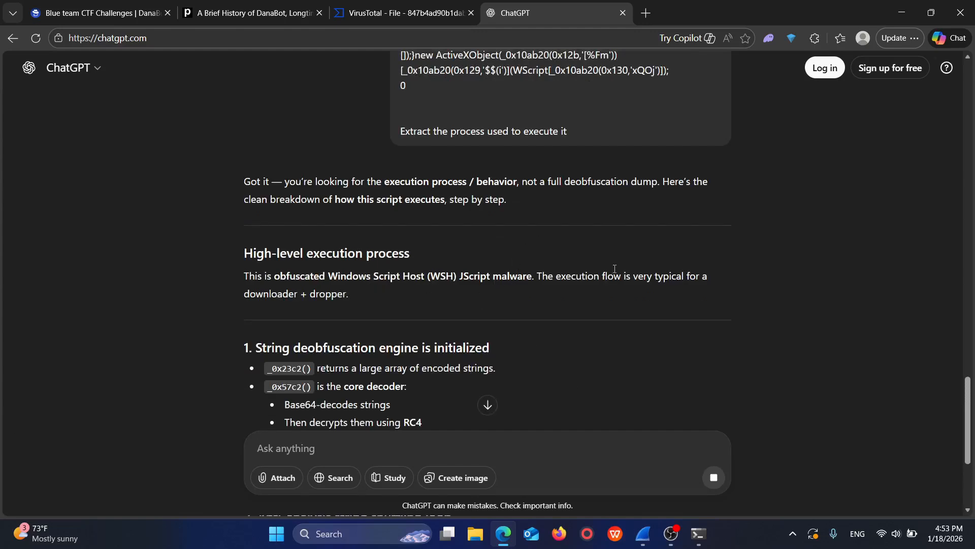
{"action": "scroll", "coordinate": [433, 206], "scroll_direction": "down", "scroll_amount": 3}
{"action": "scroll", "coordinate": [302, 287], "scroll_direction": "down", "scroll_amount": 7}
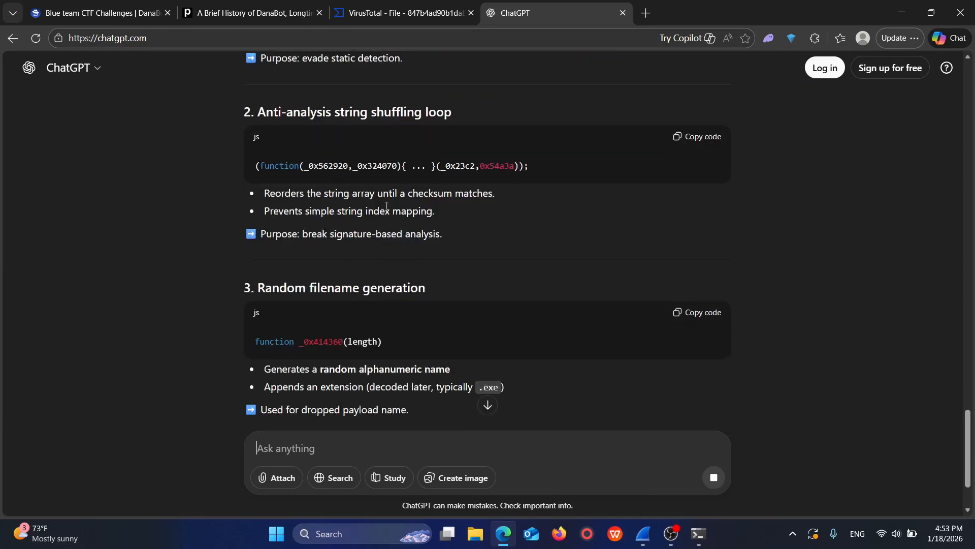
{"action": "left_click", "coordinate": [82, 5]}
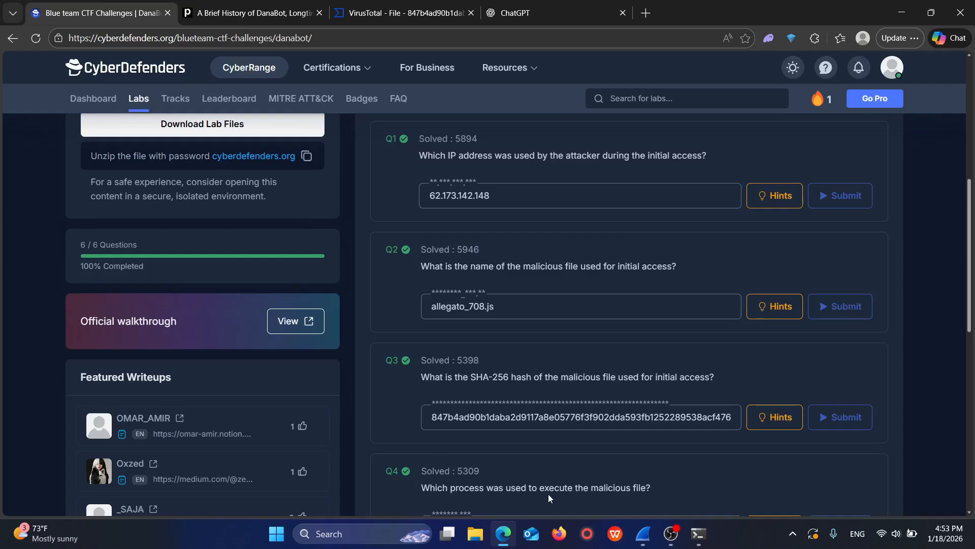
{"action": "left_click", "coordinate": [523, 7]}
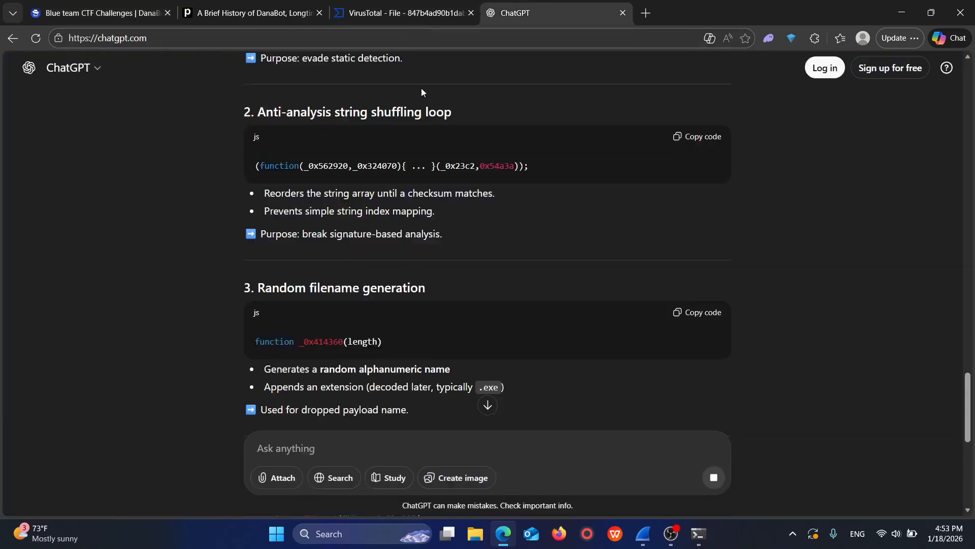
{"action": "scroll", "coordinate": [469, 386], "scroll_direction": "down", "scroll_amount": 7}
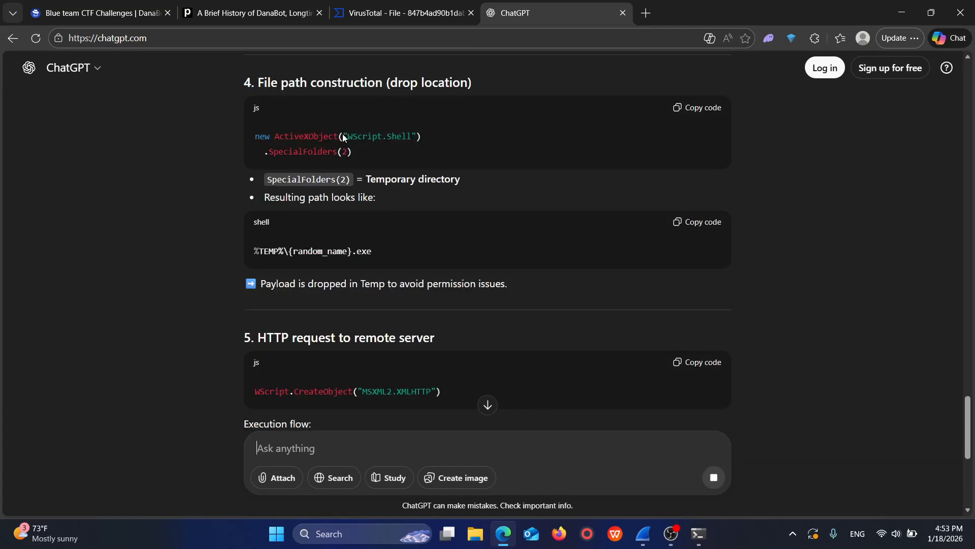
{"action": "scroll", "coordinate": [401, 160], "scroll_direction": "down", "scroll_amount": 10}
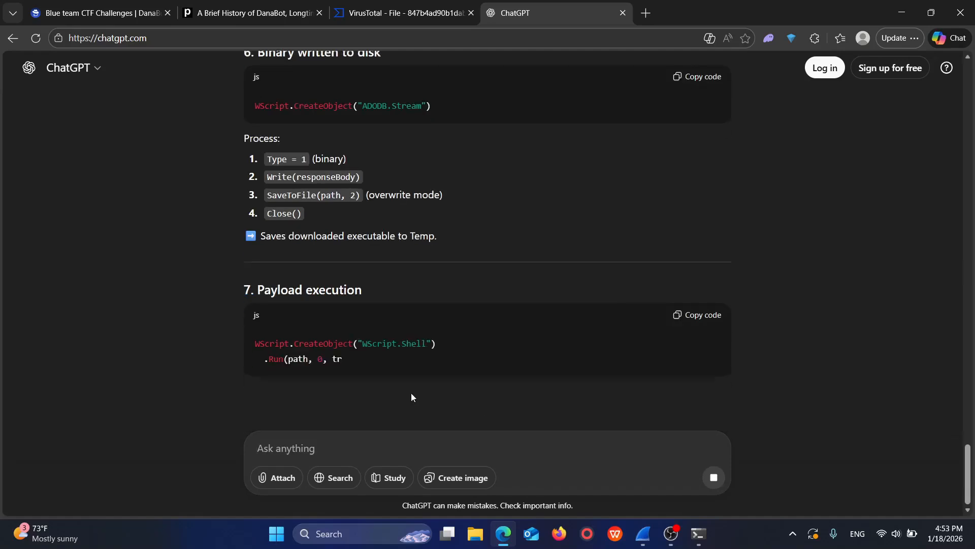
{"action": "scroll", "coordinate": [414, 437], "scroll_direction": "down", "scroll_amount": 4}
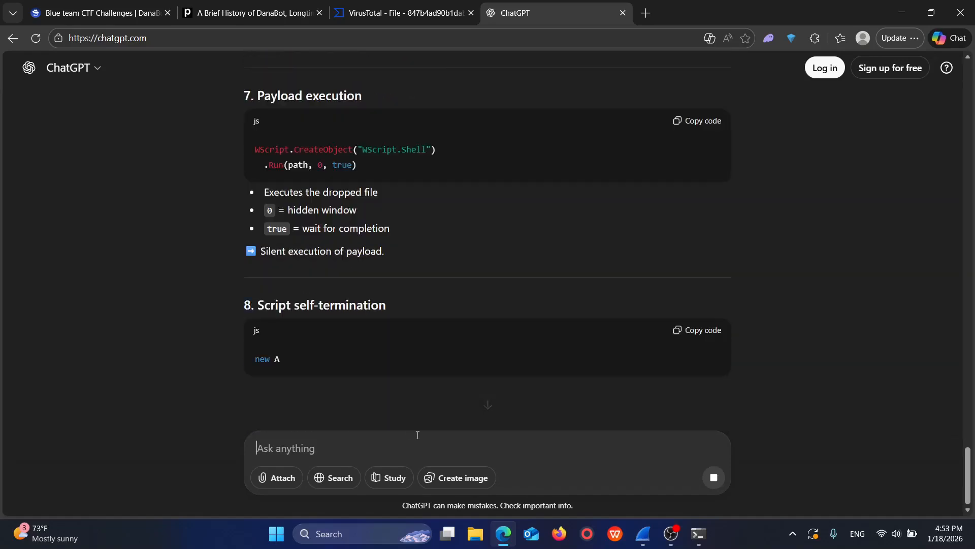
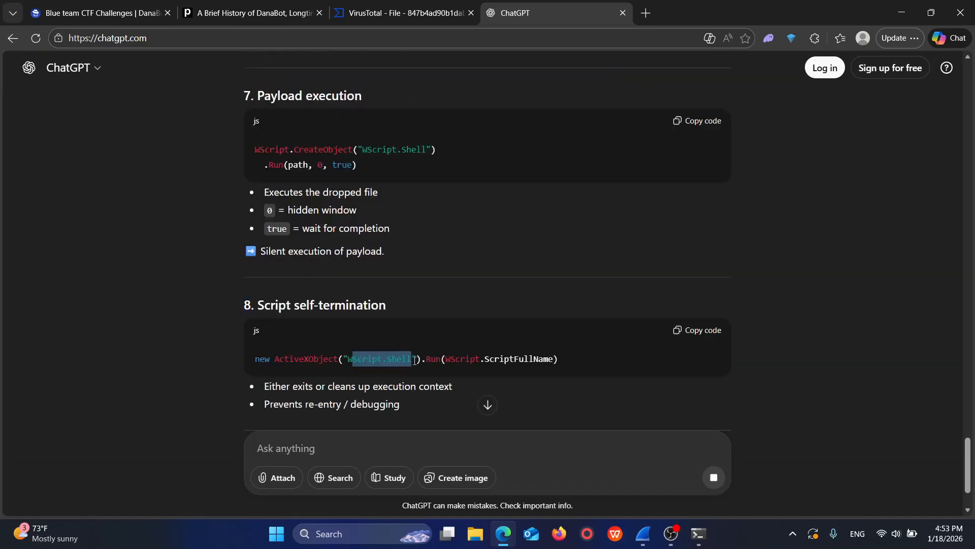
Step: Read the rest of ChatGPT's script breakdown and send the follow-up prompt "just one word which process"
{"action": "scroll", "coordinate": [413, 376], "scroll_direction": "down", "scroll_amount": 2}
{"action": "left_click_drag", "start_coordinate": [254, 385], "coordinate": [334, 388]}
{"action": "scroll", "coordinate": [401, 410], "scroll_direction": "down", "scroll_amount": 3}
{"action": "scroll", "coordinate": [406, 449], "scroll_direction": "down", "scroll_amount": 1}
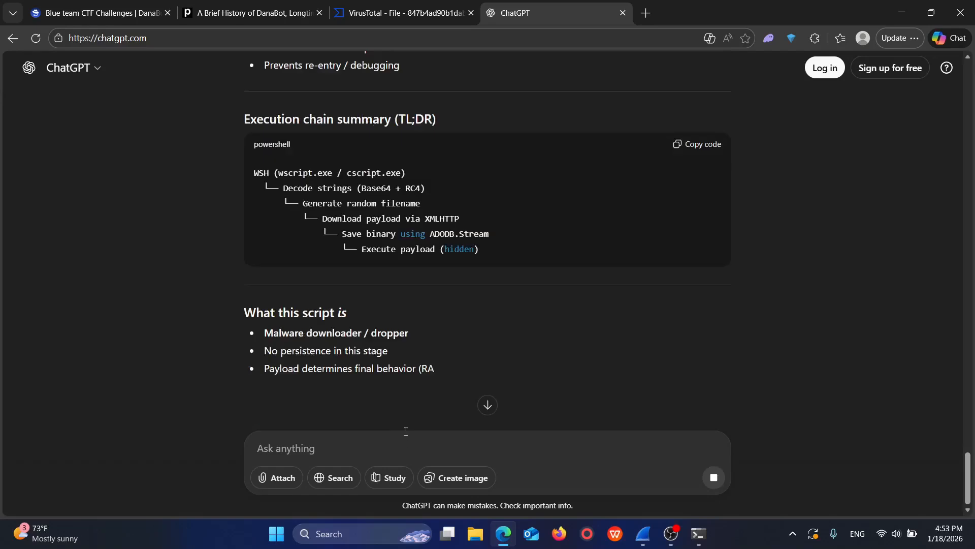
{"action": "scroll", "coordinate": [320, 340], "scroll_direction": "down", "scroll_amount": 1}
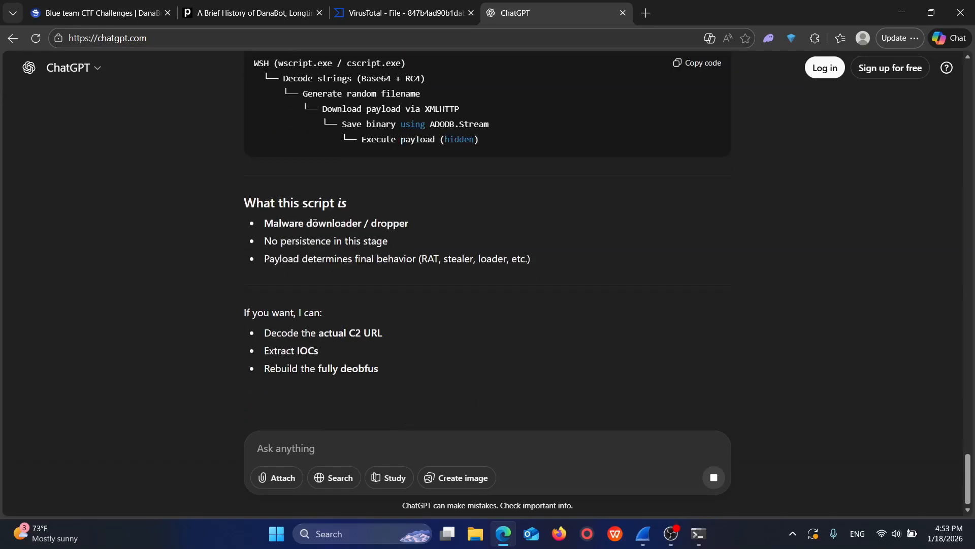
{"action": "scroll", "coordinate": [355, 386], "scroll_direction": "down", "scroll_amount": 2}
{"action": "left_click", "coordinate": [373, 444]}
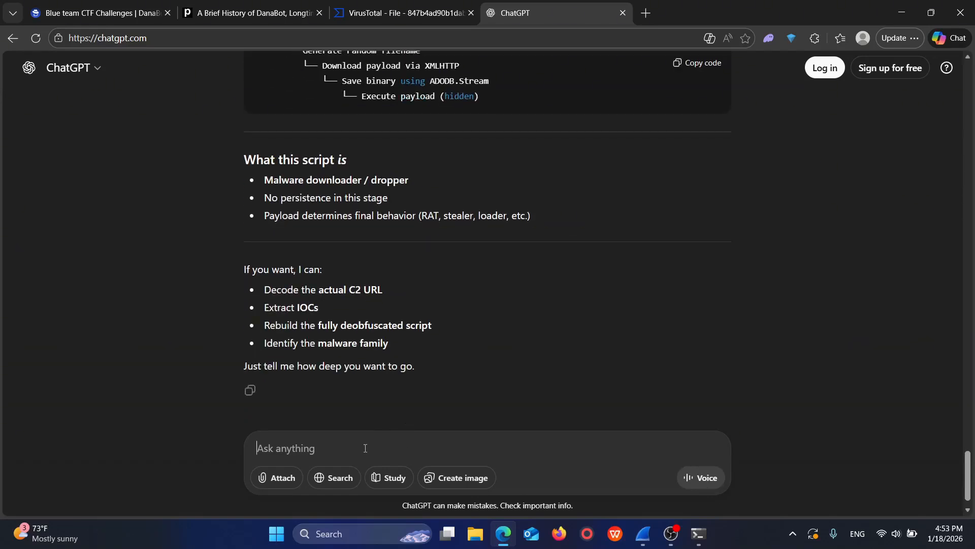
{"action": "type", "text": "just one "}
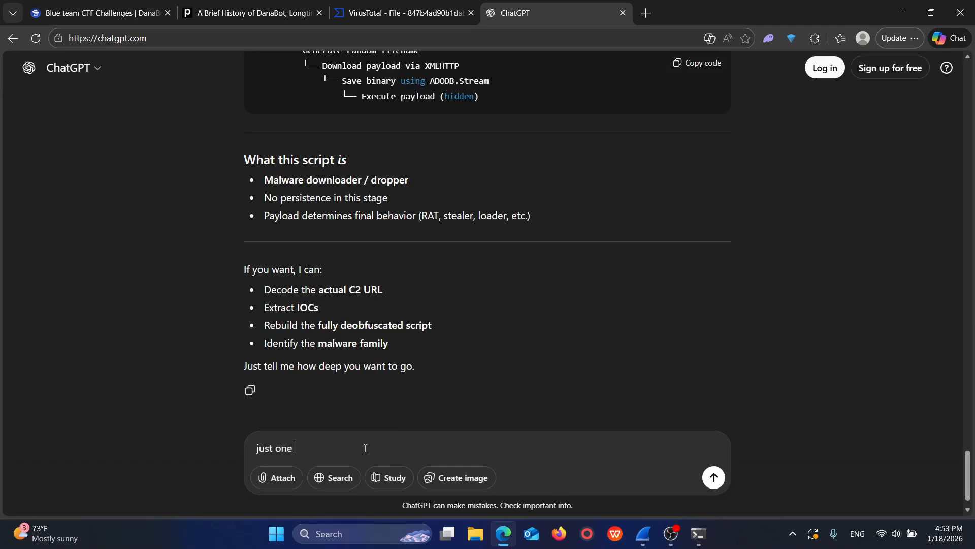
{"action": "type", "text": "word which process"}
{"action": "key", "text": "Return"}
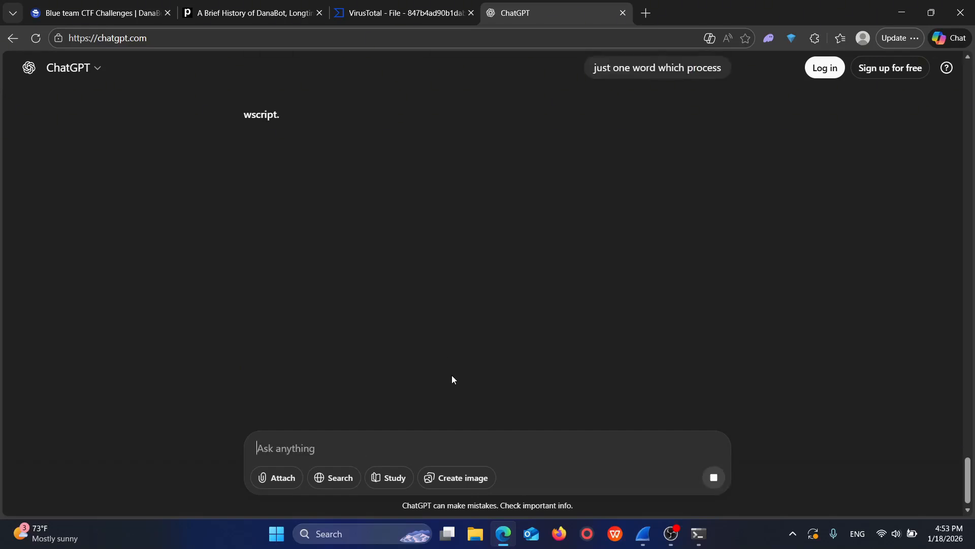
Step: Compare ChatGPT's one-word answer with the WScript reference at the script's end in Wireshark's Follow TCP Stream window
{"action": "left_click_drag", "start_coordinate": [242, 117], "coordinate": [291, 116]}
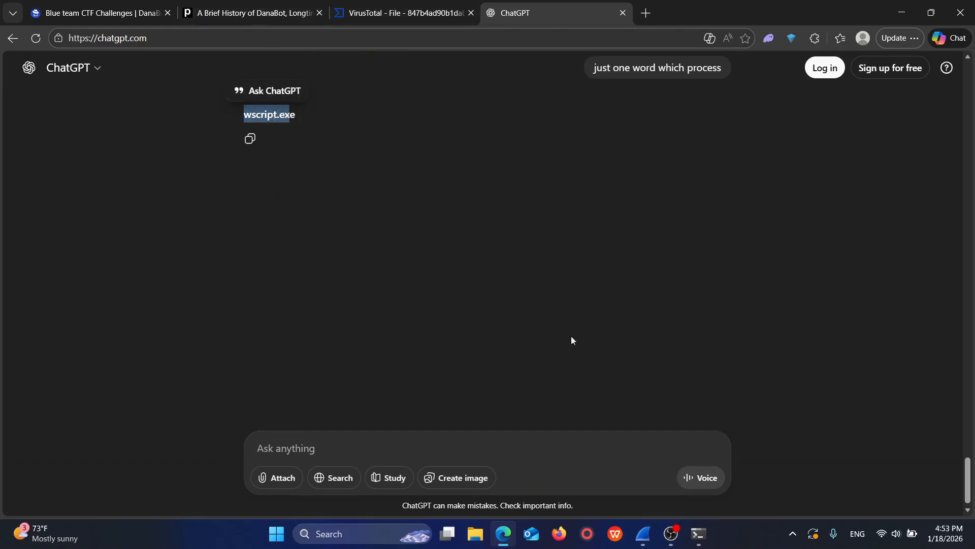
{"action": "left_click", "coordinate": [654, 538]}
{"action": "left_click", "coordinate": [669, 492]}
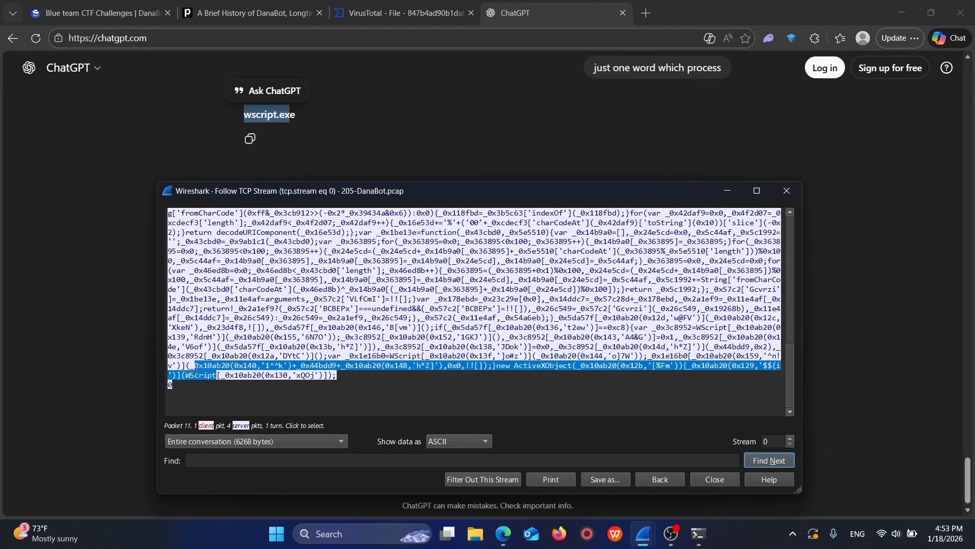
{"action": "left_click_drag", "start_coordinate": [215, 375], "coordinate": [190, 377]}
Step: Switch back to Edge and review questions Q4 and Q5 on the CyberDefenders DanaBot lab page
{"action": "left_click", "coordinate": [504, 533]}
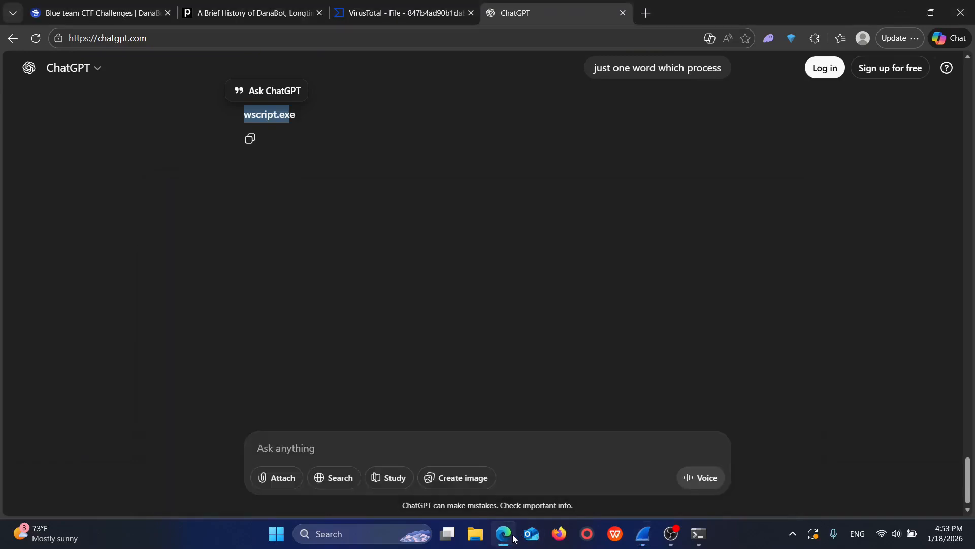
{"action": "left_click", "coordinate": [69, 4]}
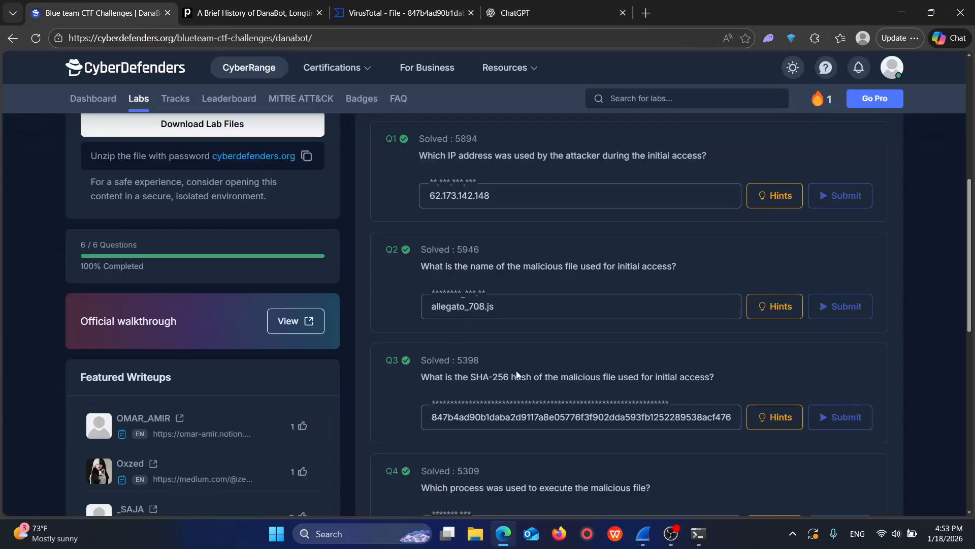
{"action": "scroll", "coordinate": [478, 401], "scroll_direction": "down", "scroll_amount": 1}
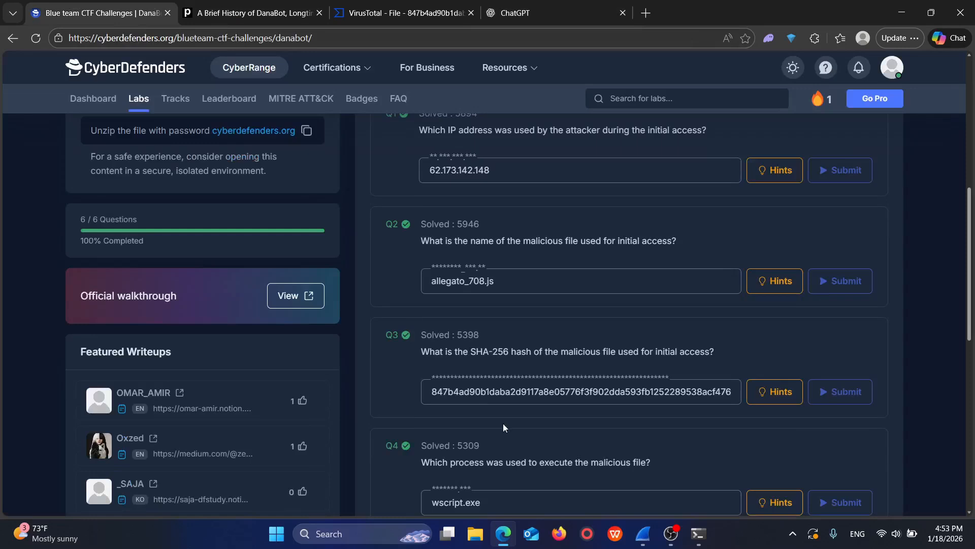
{"action": "scroll", "coordinate": [521, 414], "scroll_direction": "down", "scroll_amount": 3}
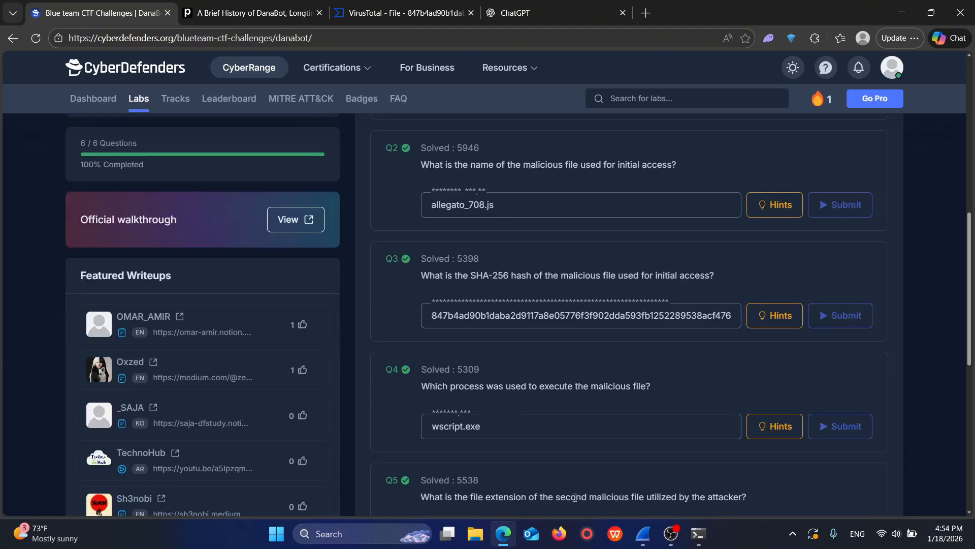
Step: Switch to Wireshark's 205-DanaBot.pcap capture window and clear the display filter to list all packets
{"action": "mouse_move", "coordinate": [643, 533]}
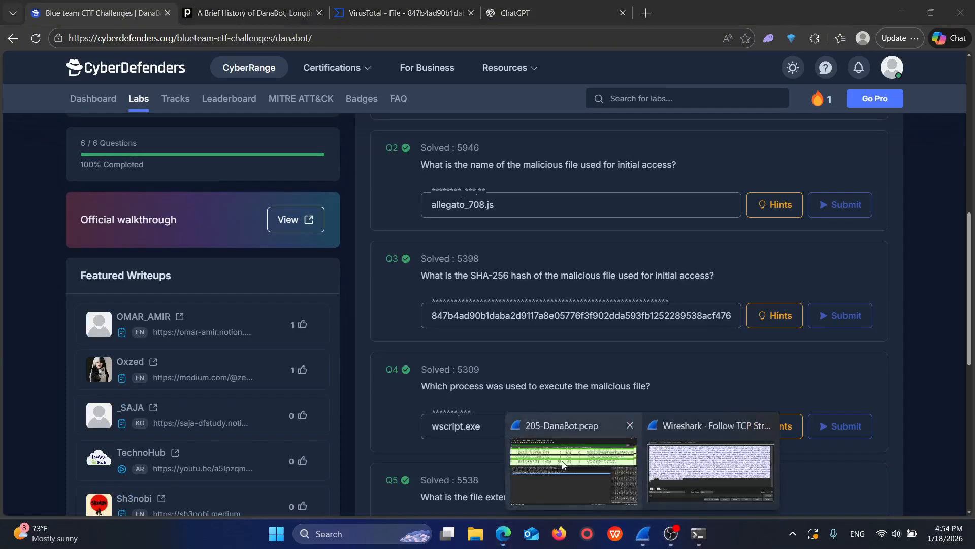
{"action": "left_click", "coordinate": [569, 457]}
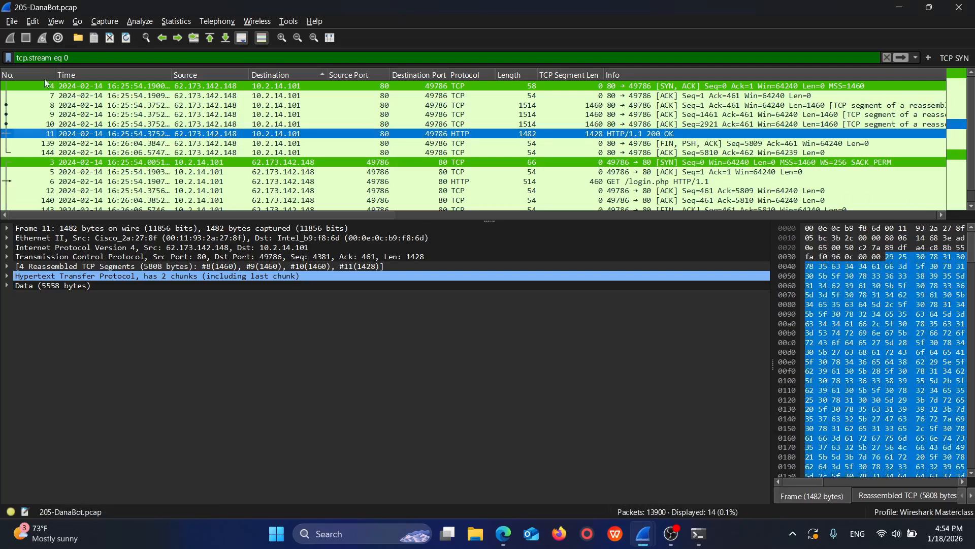
{"action": "left_click", "coordinate": [48, 56]}
{"action": "key", "text": "ctrl+a"}
{"action": "key", "text": "BackSpace"}
{"action": "key", "text": "Return"}
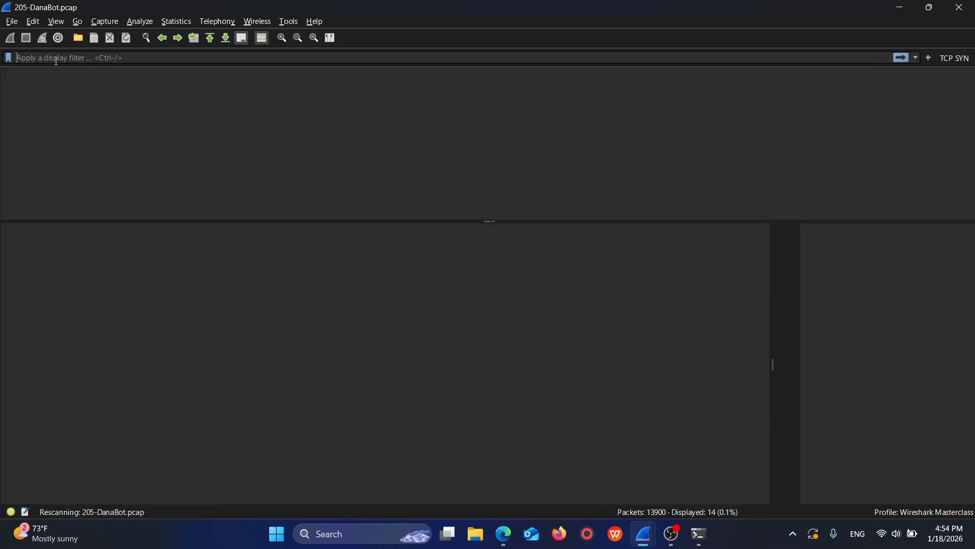
Step: Follow the TCP stream of the GET /login.php request in packet 6 and look over its contents
{"action": "scroll", "coordinate": [622, 186], "scroll_direction": "up", "scroll_amount": 1}
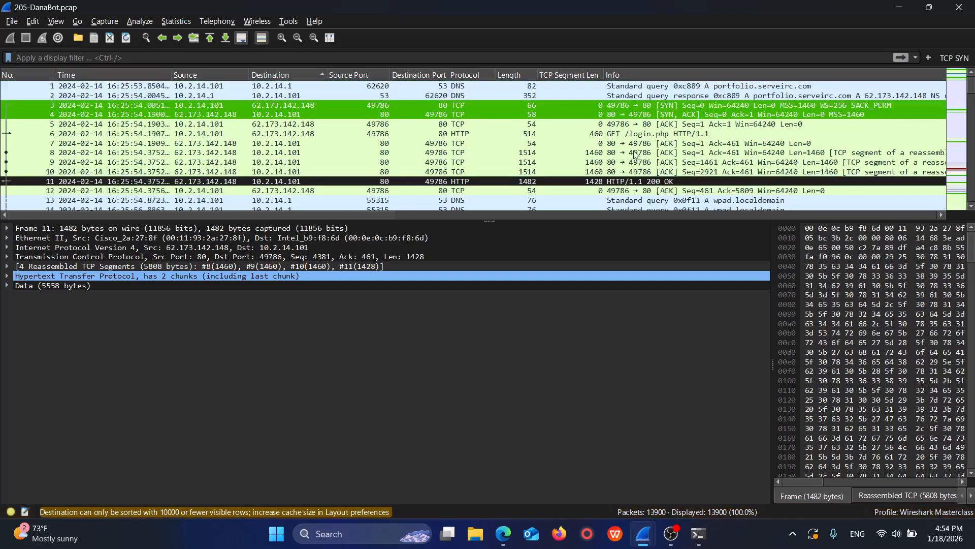
{"action": "left_click", "coordinate": [640, 153]}
{"action": "left_click", "coordinate": [649, 144]}
{"action": "left_click", "coordinate": [590, 182]}
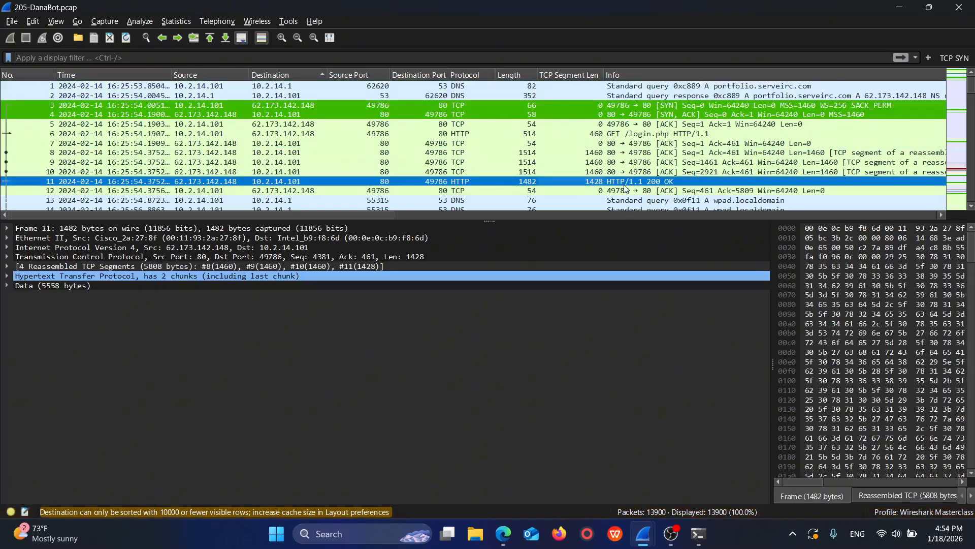
{"action": "left_click", "coordinate": [642, 134]}
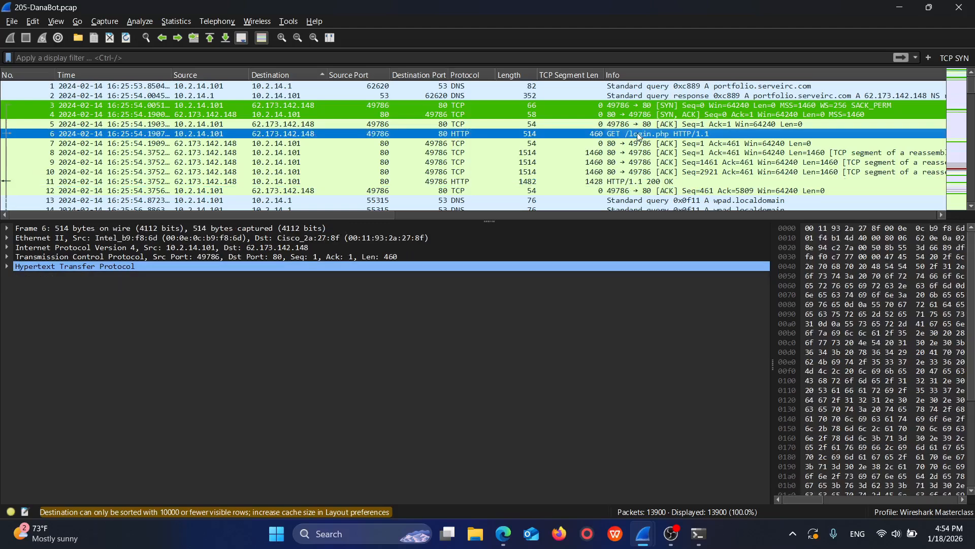
{"action": "right_click", "coordinate": [639, 134]}
{"action": "mouse_move", "coordinate": [687, 311]}
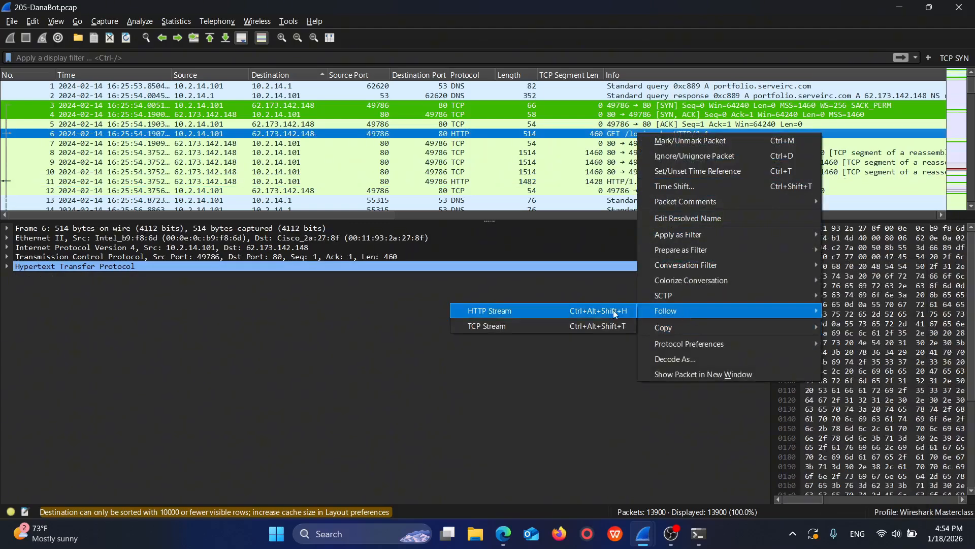
{"action": "left_click", "coordinate": [594, 327]}
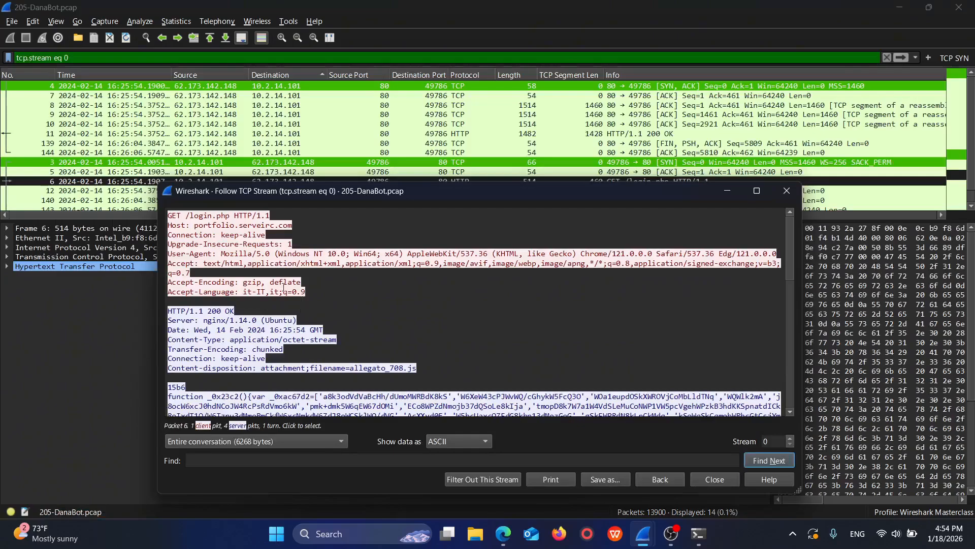
{"action": "scroll", "coordinate": [336, 358], "scroll_direction": "down", "scroll_amount": 5}
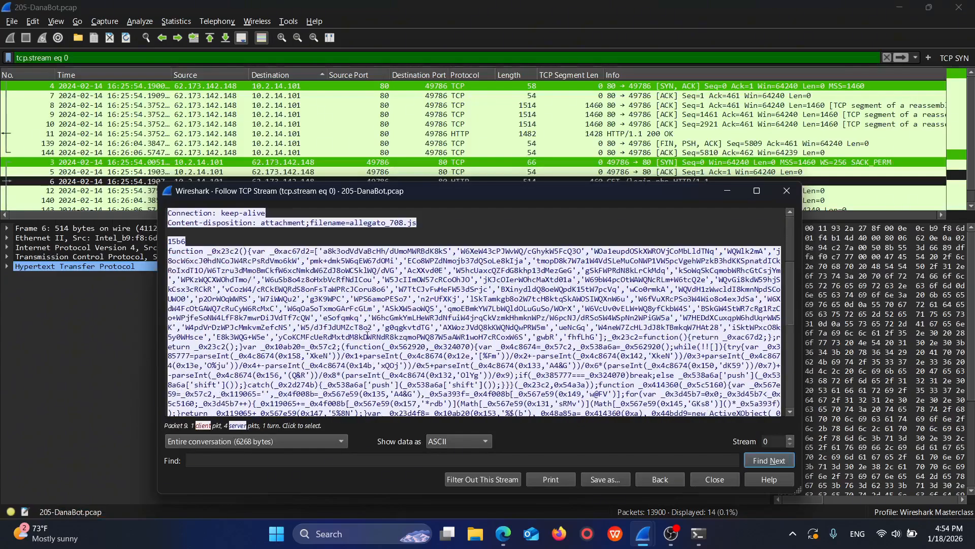
{"action": "scroll", "coordinate": [336, 358], "scroll_direction": "up", "scroll_amount": 5}
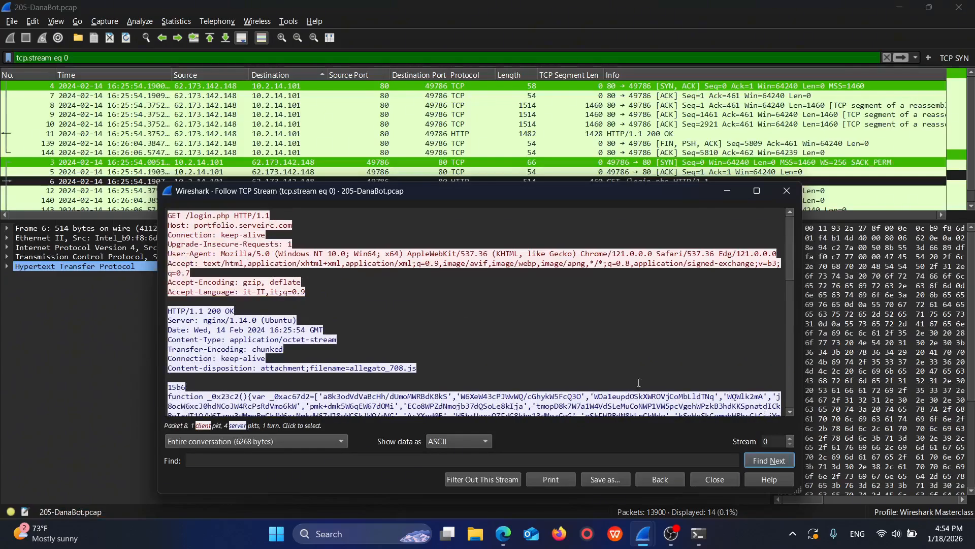
Step: Advance the followed conversation one TCP stream at a time from stream 1 to stream 8, checking contents for another file download
{"action": "left_click", "coordinate": [791, 437]}
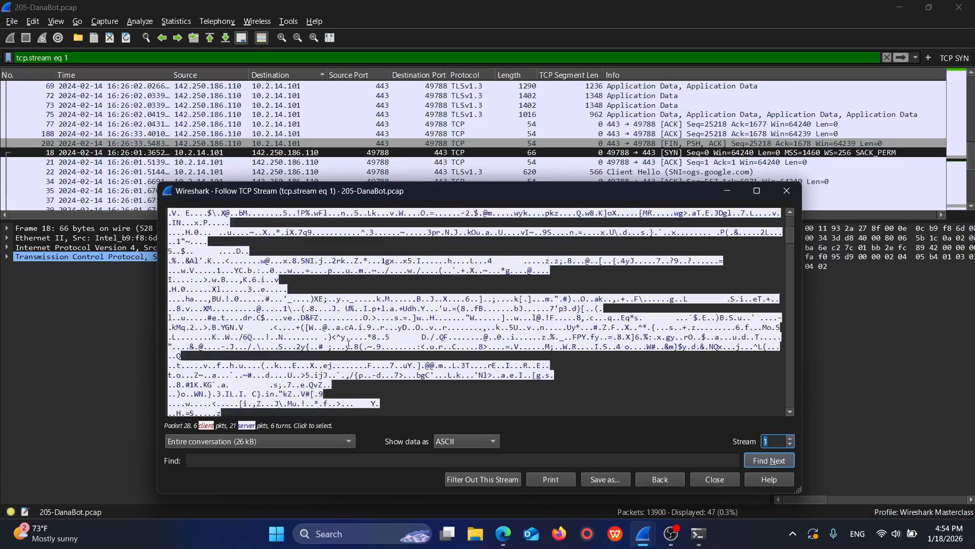
{"action": "left_click", "coordinate": [791, 438]}
{"action": "left_click", "coordinate": [790, 437]}
{"action": "scroll", "coordinate": [370, 311], "scroll_direction": "down", "scroll_amount": 4}
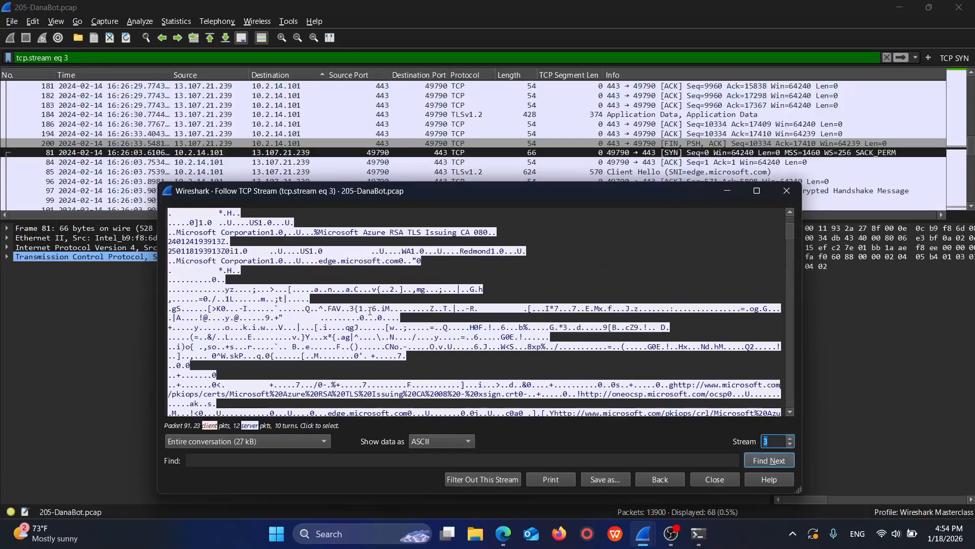
{"action": "scroll", "coordinate": [370, 311], "scroll_direction": "up", "scroll_amount": 2}
{"action": "scroll", "coordinate": [370, 312], "scroll_direction": "down", "scroll_amount": 2}
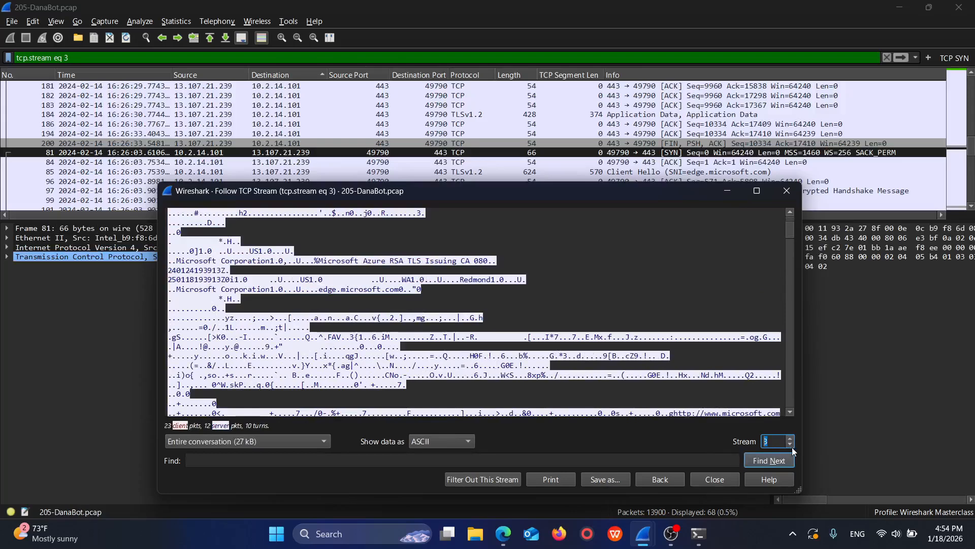
{"action": "left_click", "coordinate": [790, 438]}
{"action": "left_click", "coordinate": [790, 438]}
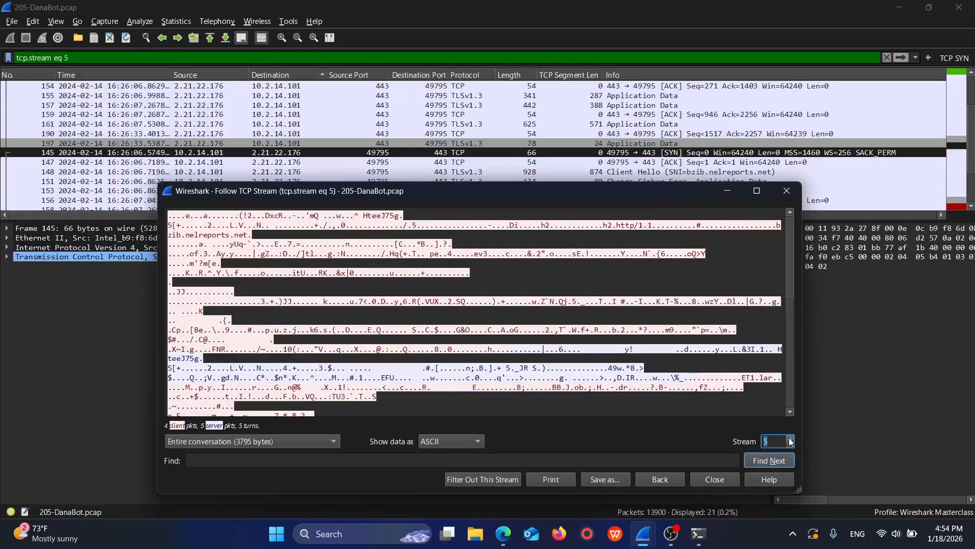
{"action": "left_click", "coordinate": [790, 438]}
{"action": "left_click", "coordinate": [789, 437]}
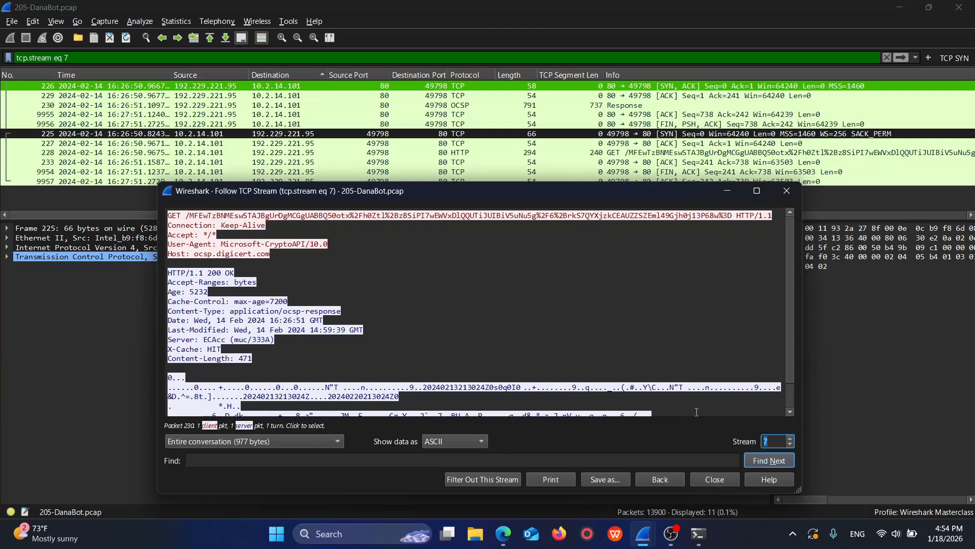
{"action": "left_click", "coordinate": [790, 438]}
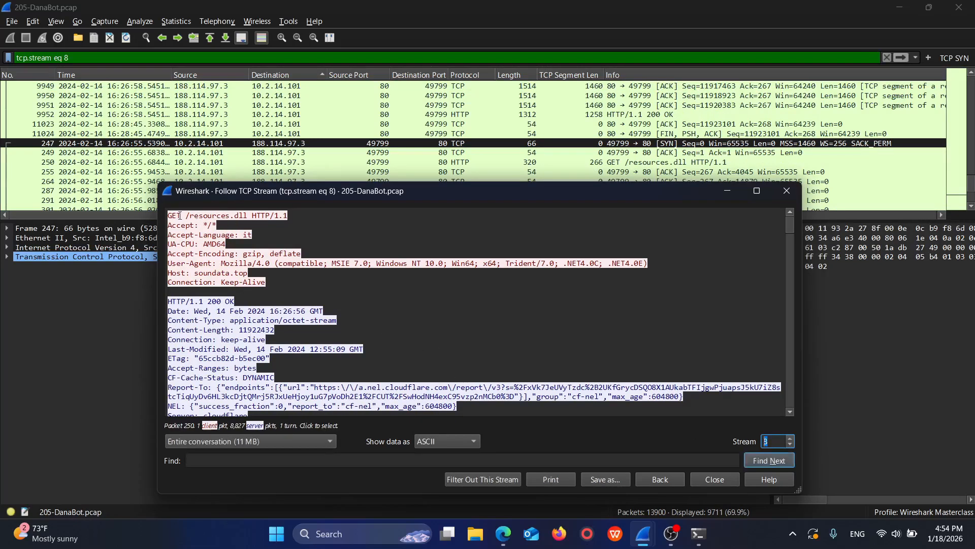
Step: Examine stream 8's requested file name, response headers and payload header for the second malicious file's extension asked about in Q5
{"action": "left_click_drag", "start_coordinate": [190, 216], "coordinate": [250, 216]}
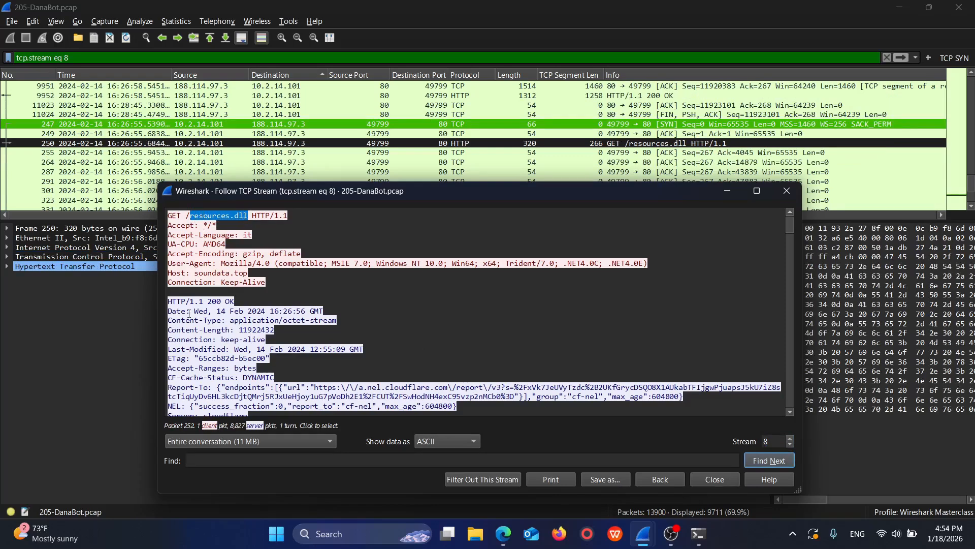
{"action": "scroll", "coordinate": [267, 325], "scroll_direction": "down", "scroll_amount": 10}
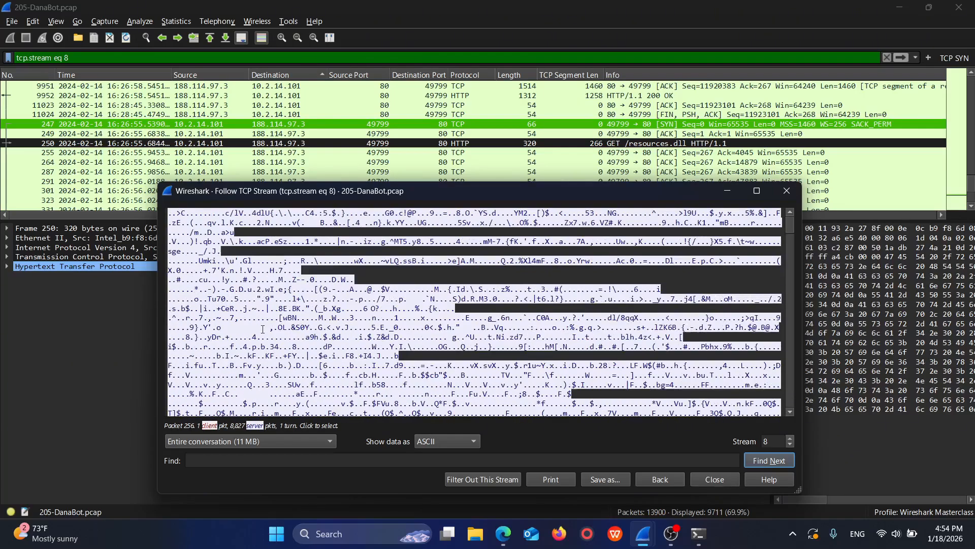
{"action": "scroll", "coordinate": [269, 328], "scroll_direction": "up", "scroll_amount": 10}
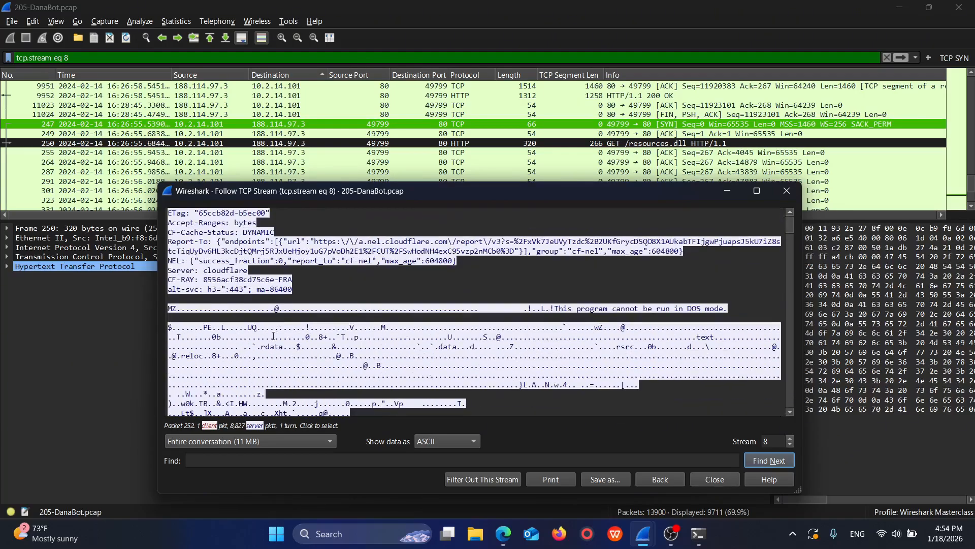
{"action": "triple_click", "coordinate": [233, 343]}
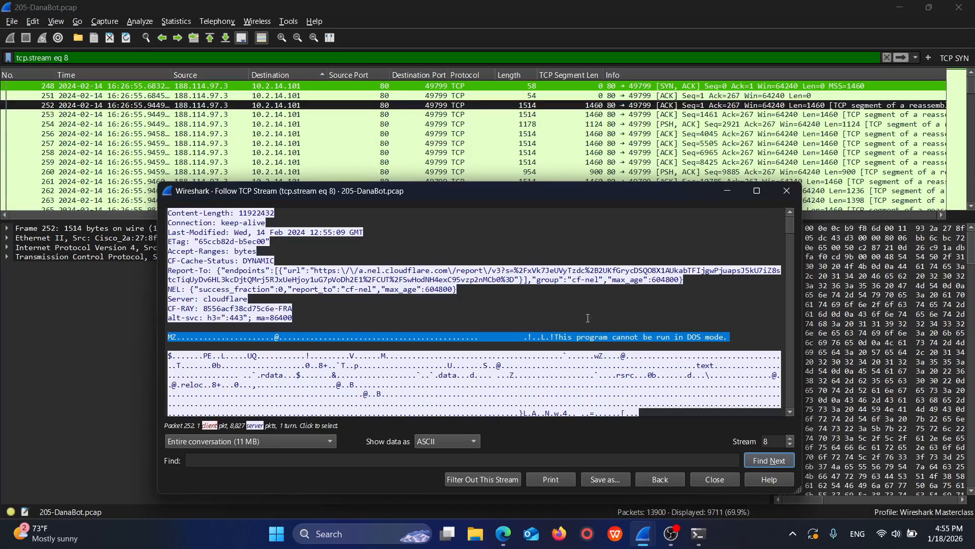
{"action": "left_click", "coordinate": [374, 315]}
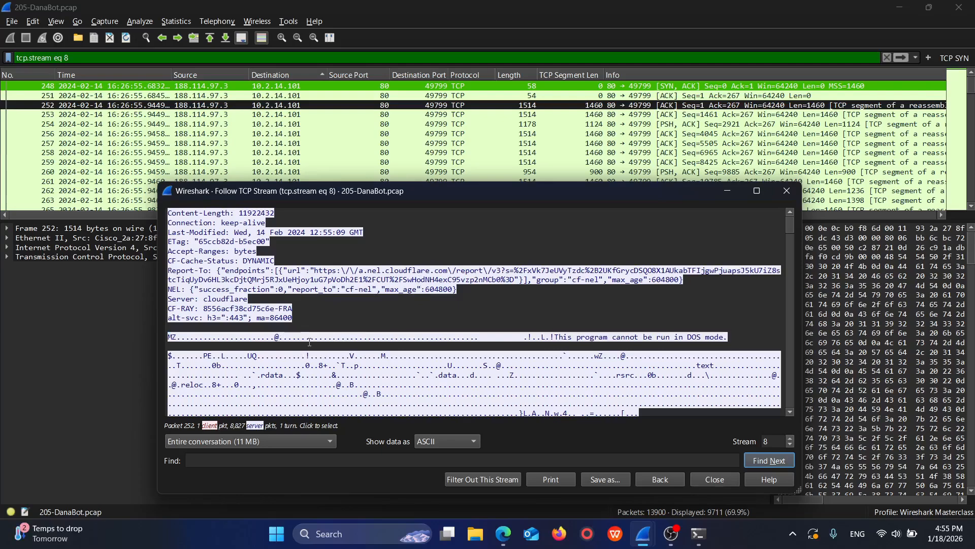
{"action": "scroll", "coordinate": [347, 342], "scroll_direction": "up", "scroll_amount": 2}
{"action": "scroll", "coordinate": [348, 339], "scroll_direction": "up", "scroll_amount": 2}
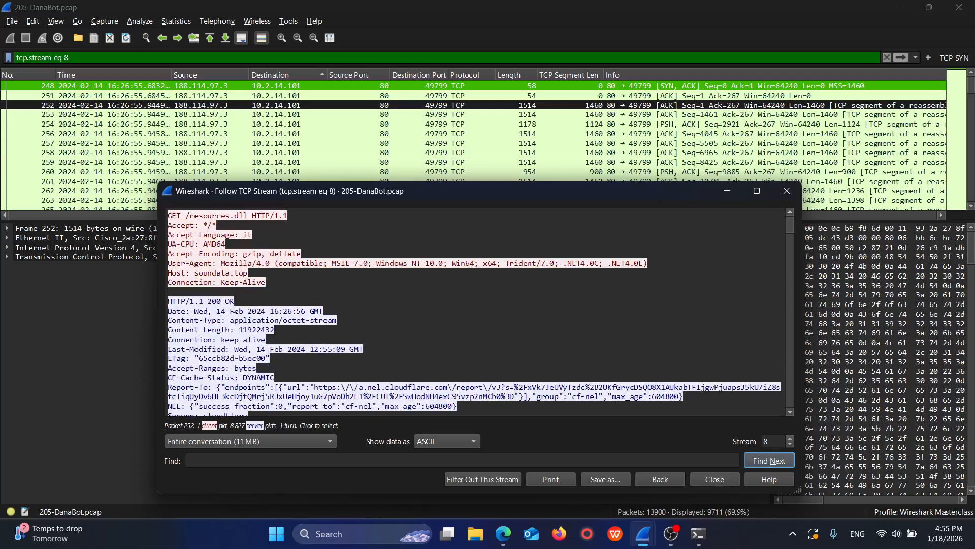
{"action": "scroll", "coordinate": [235, 311], "scroll_direction": "down", "scroll_amount": 1}
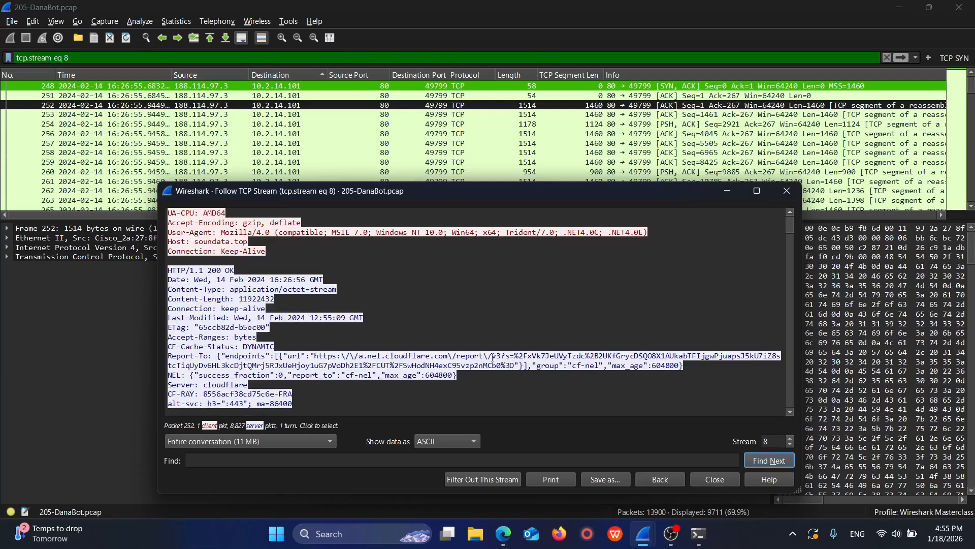
{"action": "left_click_drag", "start_coordinate": [360, 361], "coordinate": [648, 370]}
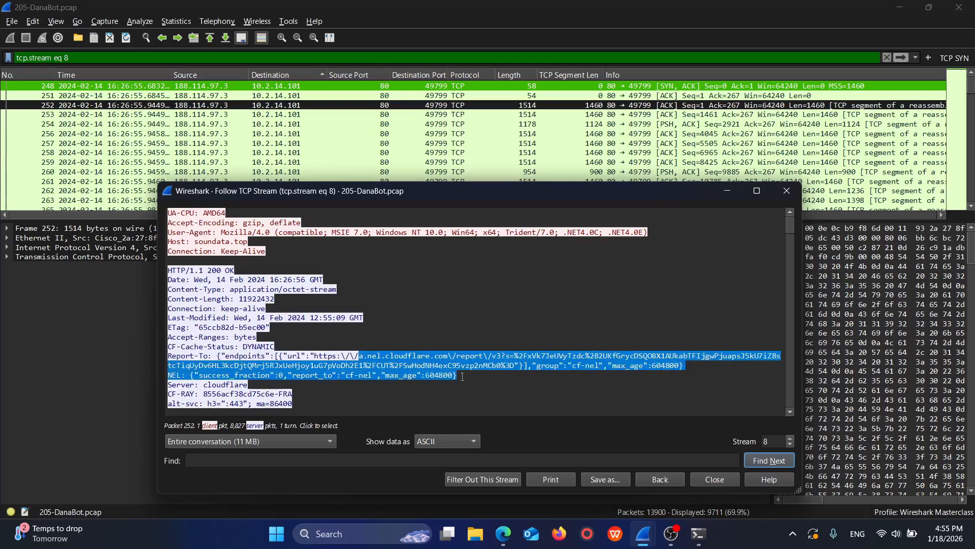
Step: Highlight the requested resources.dll file name in stream 8's GET request line
{"action": "scroll", "coordinate": [289, 271], "scroll_direction": "up", "scroll_amount": 1}
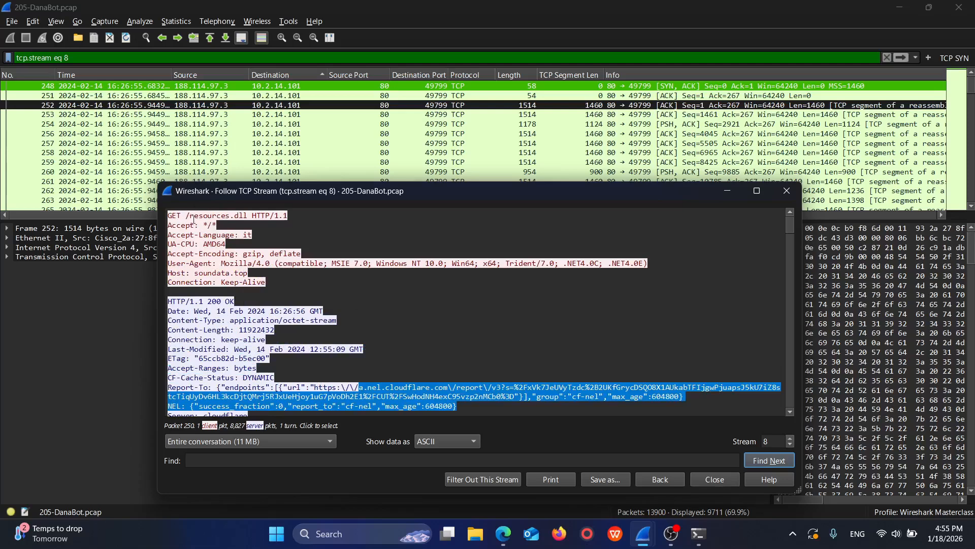
{"action": "left_click_drag", "start_coordinate": [193, 219], "coordinate": [218, 215]}
{"action": "left_click", "coordinate": [208, 218]}
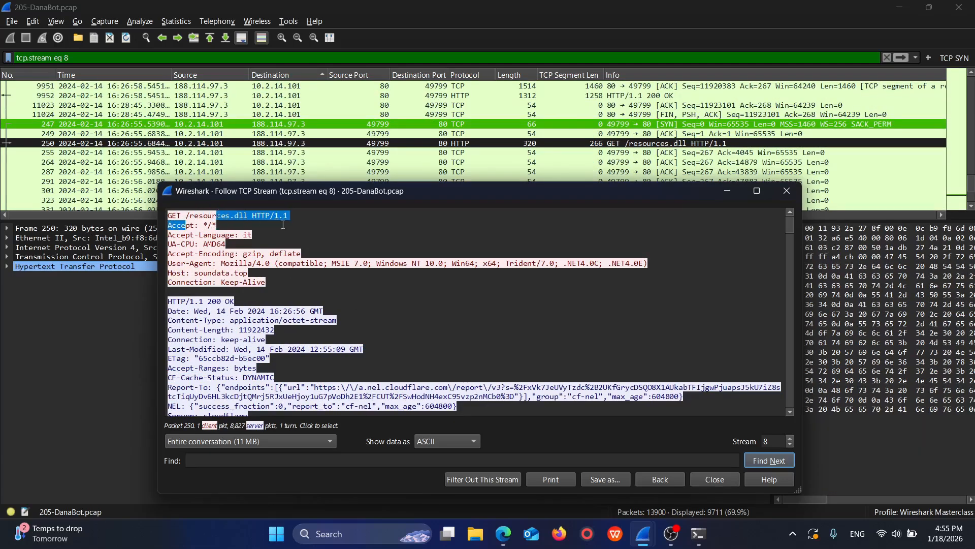
Step: Switch to the CyberDefenders lab page in Edge and read question Q5 about the second malicious file's extension
{"action": "key", "text": "alt+Tab"}
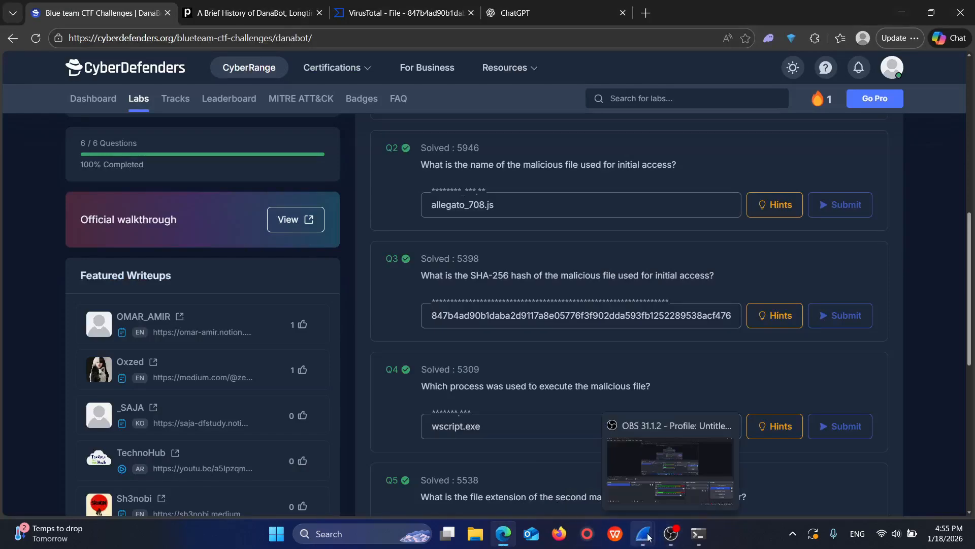
{"action": "mouse_move", "coordinate": [648, 537]}
{"action": "left_click", "coordinate": [683, 467]}
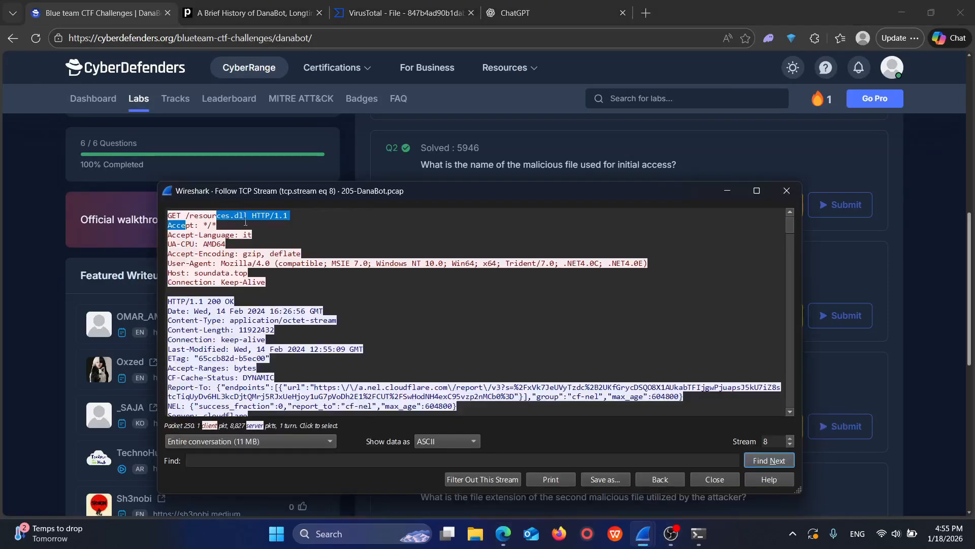
{"action": "left_click", "coordinate": [641, 536]}
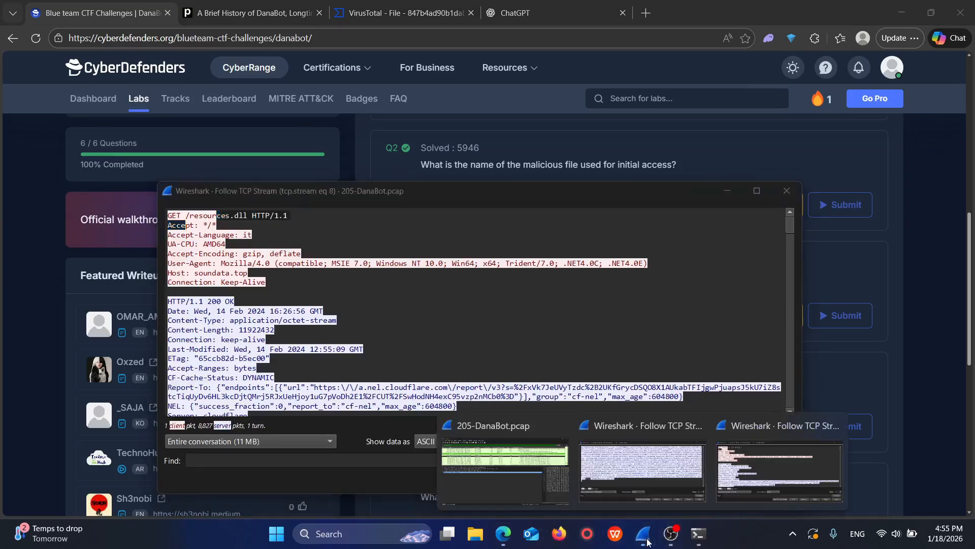
{"action": "left_click", "coordinate": [503, 533]}
{"action": "scroll", "coordinate": [503, 381], "scroll_direction": "down", "scroll_amount": 1}
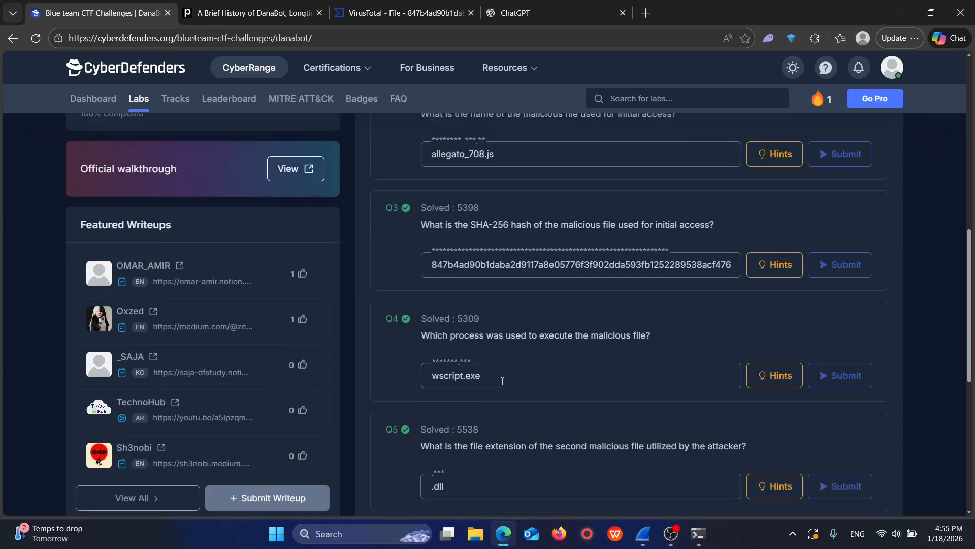
{"action": "scroll", "coordinate": [502, 381], "scroll_direction": "down", "scroll_amount": 1}
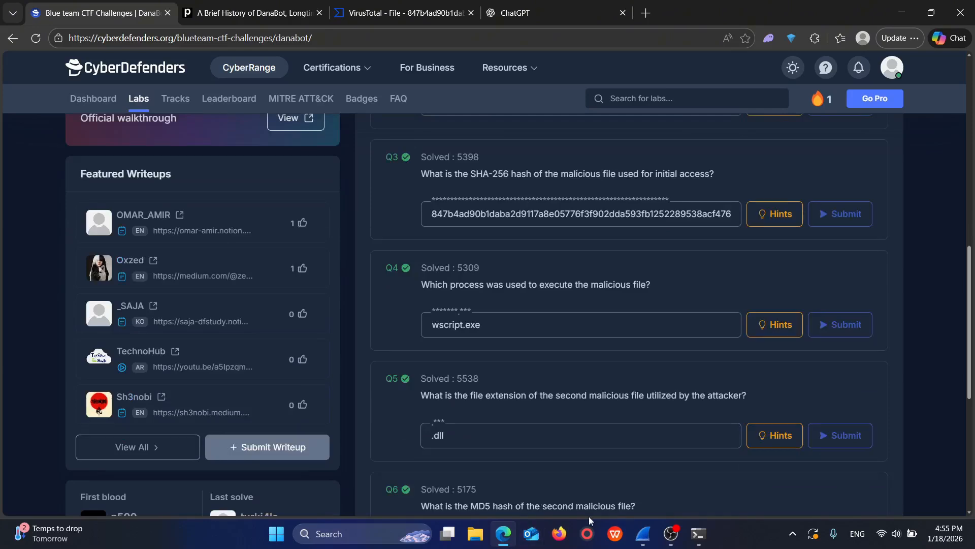
Step: Bring up Wireshark's Follow TCP Stream window for stream 0 and examine the end of the obfuscated script
{"action": "left_click", "coordinate": [644, 536]}
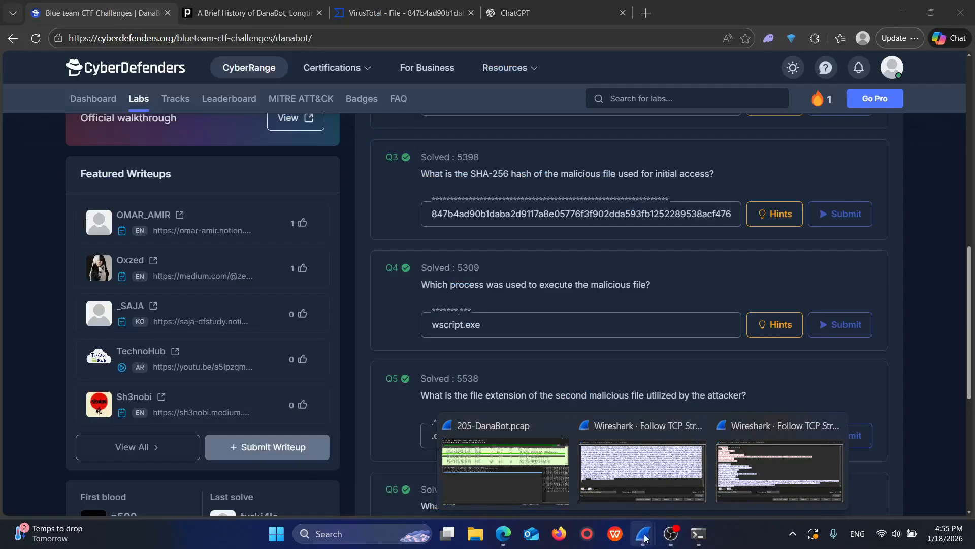
{"action": "left_click", "coordinate": [644, 537]}
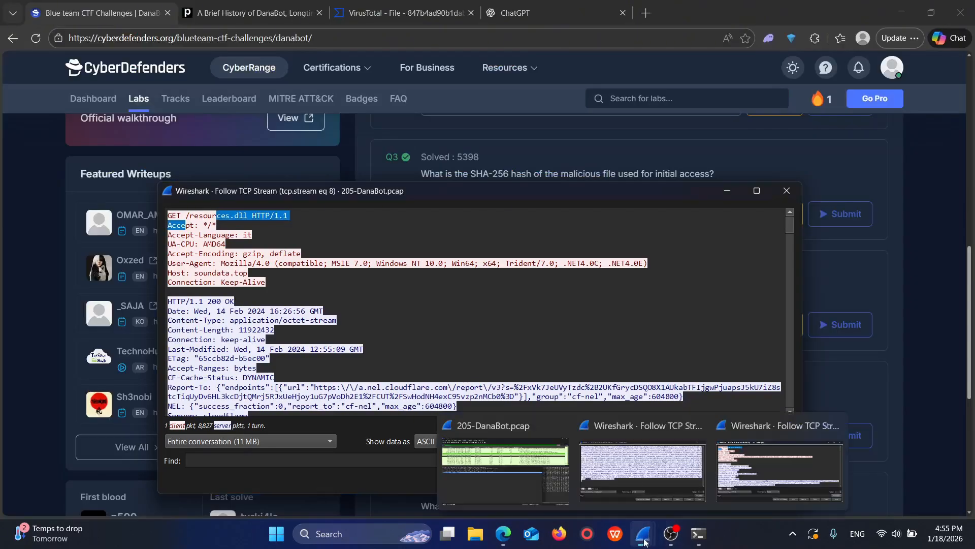
{"action": "left_click", "coordinate": [649, 538]}
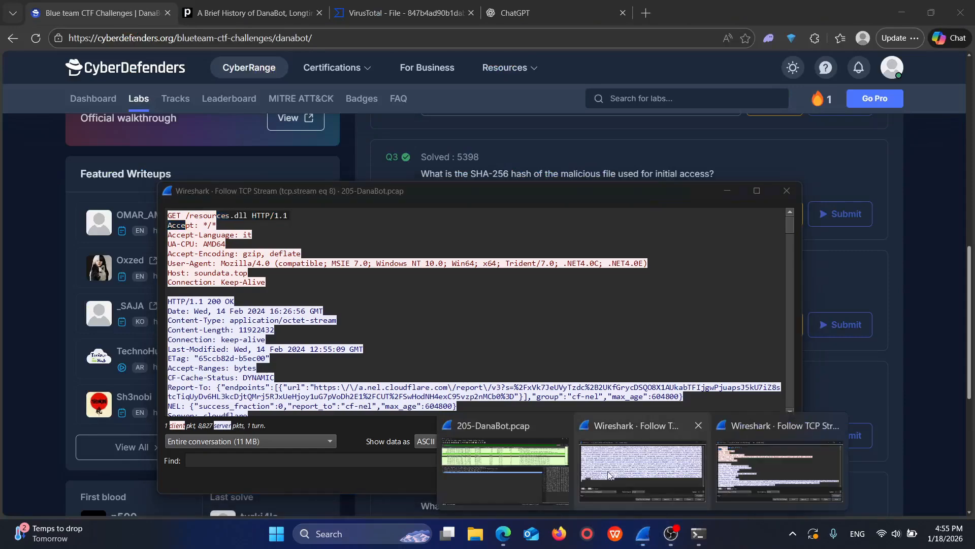
{"action": "left_click", "coordinate": [609, 475]}
{"action": "mouse_move", "coordinate": [645, 529]}
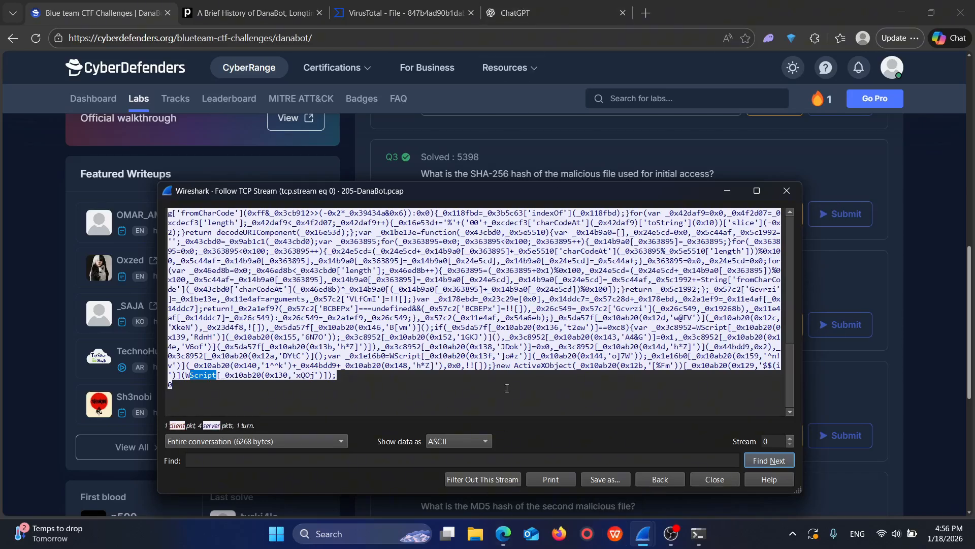
Step: Switch to the VirusTotal report for login.php and examine its file details, expanding the full list of names
{"action": "left_click", "coordinate": [403, 9]}
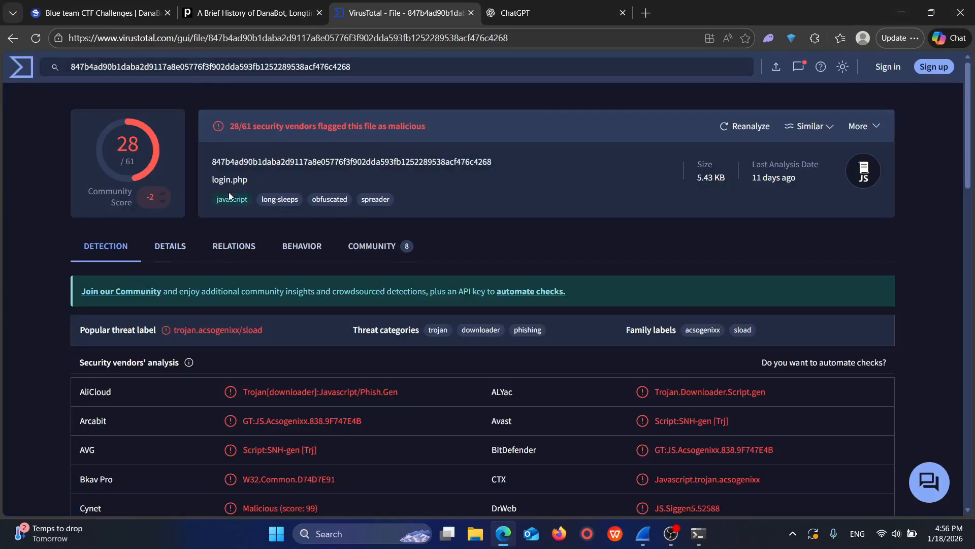
{"action": "scroll", "coordinate": [203, 193], "scroll_direction": "down", "scroll_amount": 1}
{"action": "left_click", "coordinate": [177, 191]}
{"action": "scroll", "coordinate": [275, 247], "scroll_direction": "down", "scroll_amount": 5}
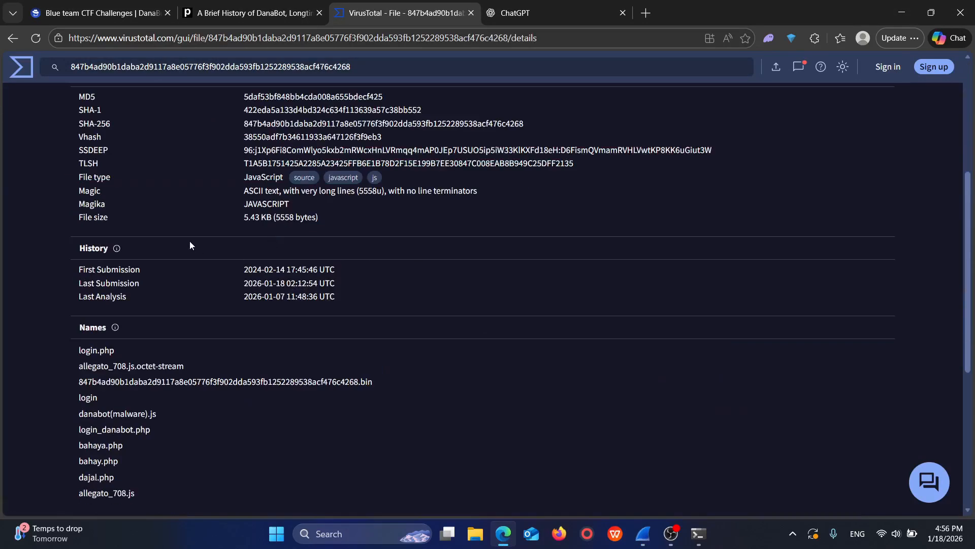
{"action": "scroll", "coordinate": [190, 245], "scroll_direction": "down", "scroll_amount": 3}
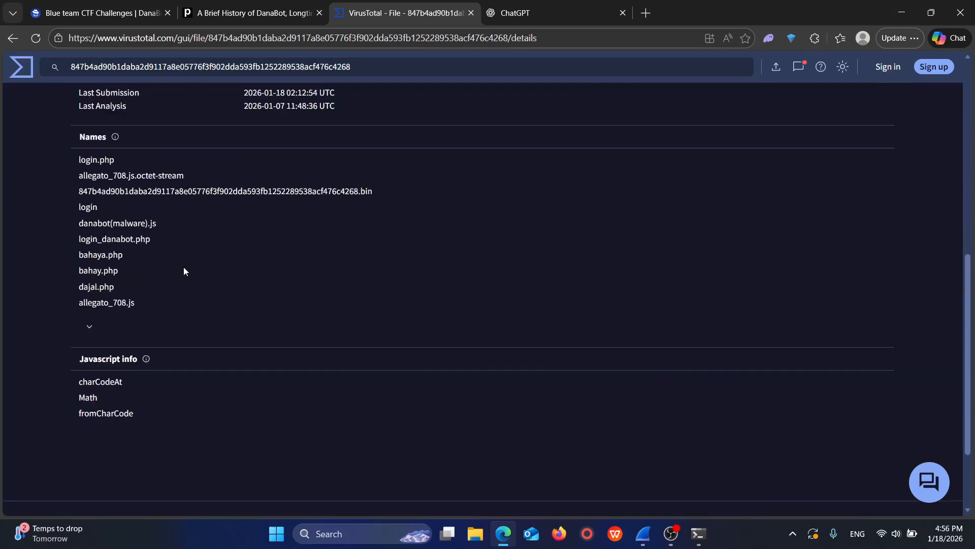
{"action": "left_click", "coordinate": [89, 329]}
{"action": "scroll", "coordinate": [124, 317], "scroll_direction": "down", "scroll_amount": 15}
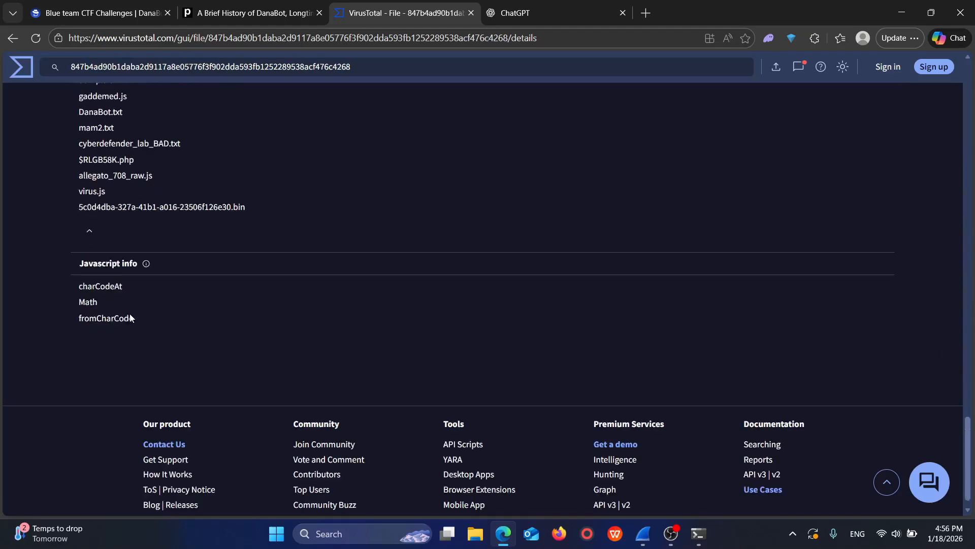
{"action": "scroll", "coordinate": [129, 313], "scroll_direction": "up", "scroll_amount": 20}
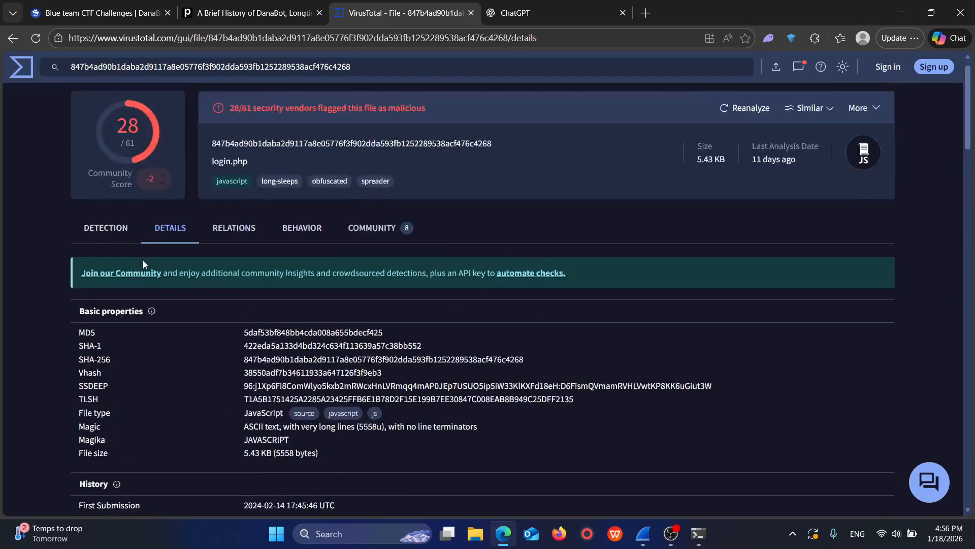
{"action": "scroll", "coordinate": [142, 277], "scroll_direction": "down", "scroll_amount": 1}
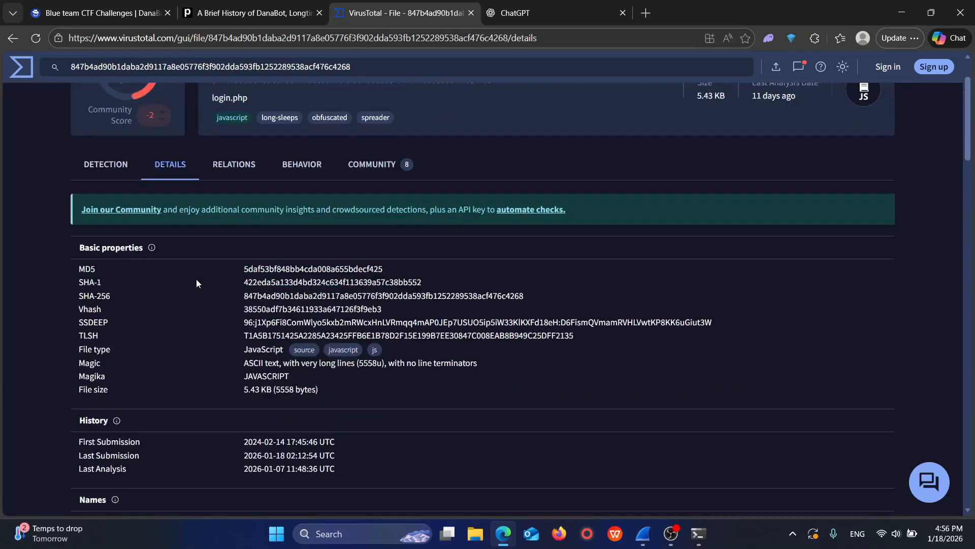
{"action": "left_click", "coordinate": [97, 13]}
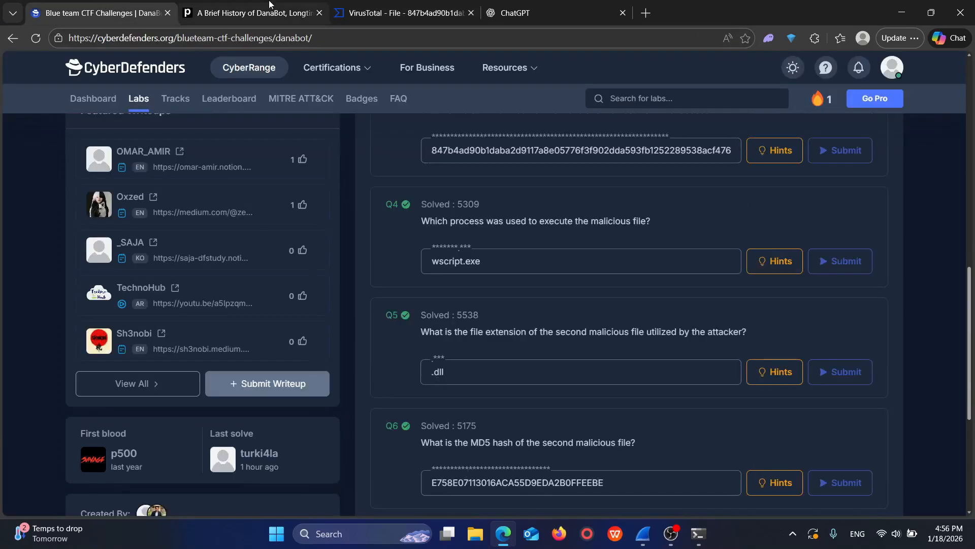
{"action": "left_click", "coordinate": [362, 13]}
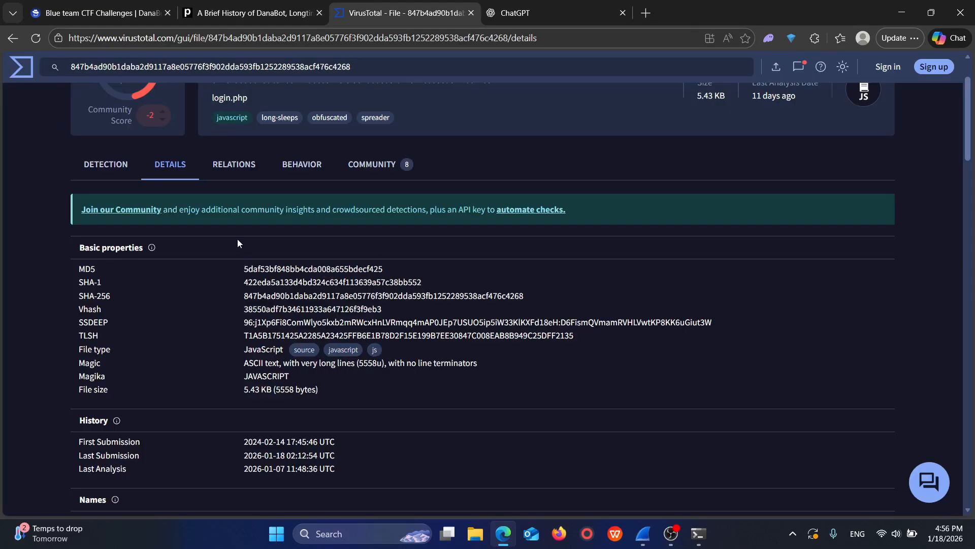
{"action": "left_click", "coordinate": [224, 164]}
{"action": "scroll", "coordinate": [263, 281], "scroll_direction": "down", "scroll_amount": 2}
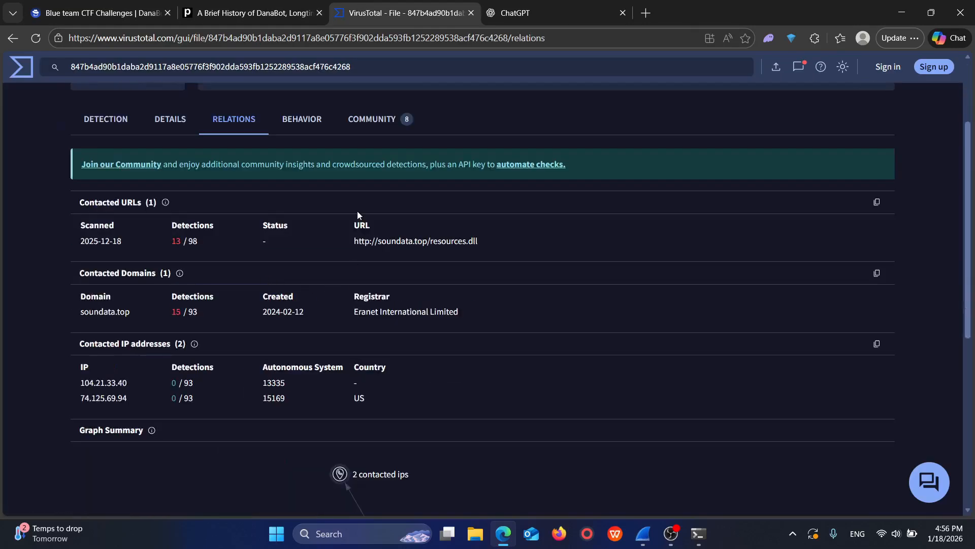
{"action": "left_click", "coordinate": [451, 242]}
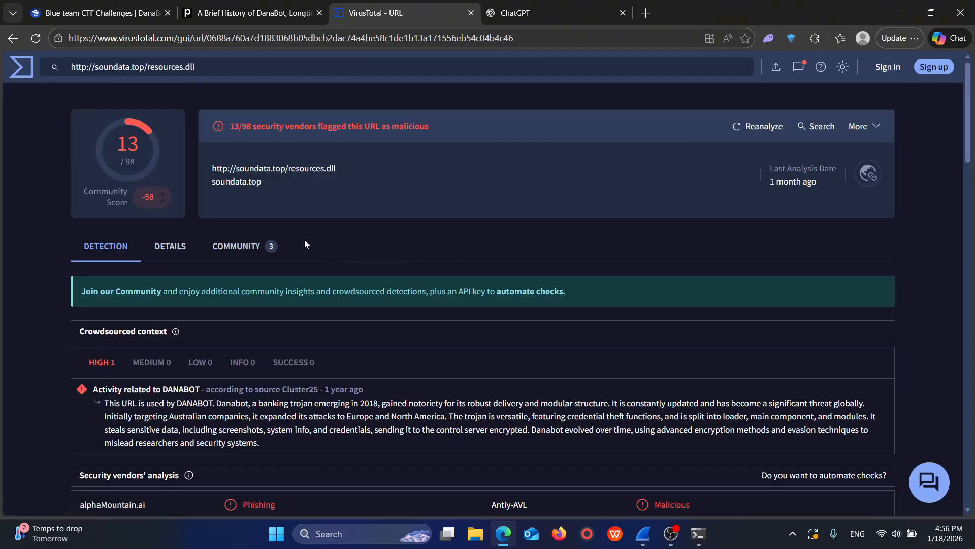
Step: Examine the detection and details sections of the resources.dll URL report for information on the second malicious file
{"action": "scroll", "coordinate": [193, 162], "scroll_direction": "up", "scroll_amount": 3}
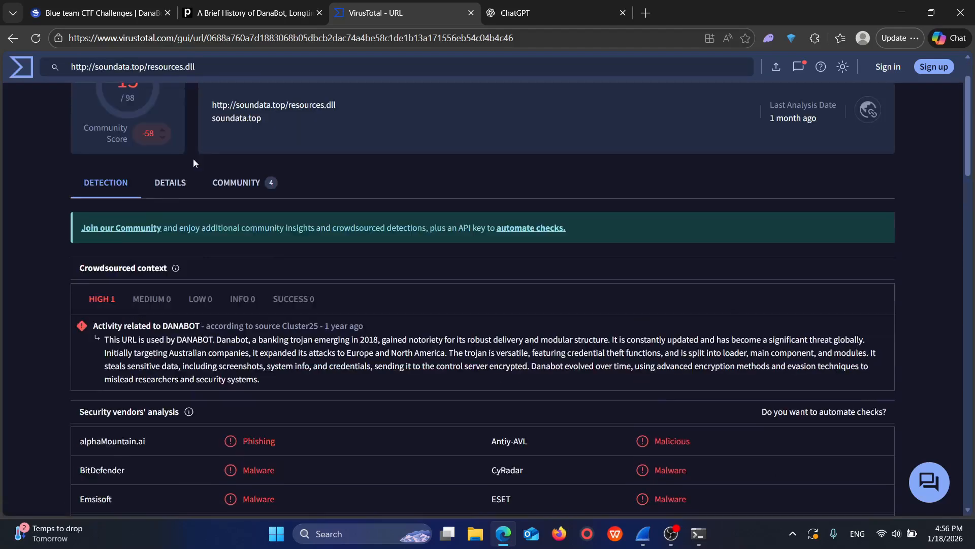
{"action": "left_click", "coordinate": [171, 187]}
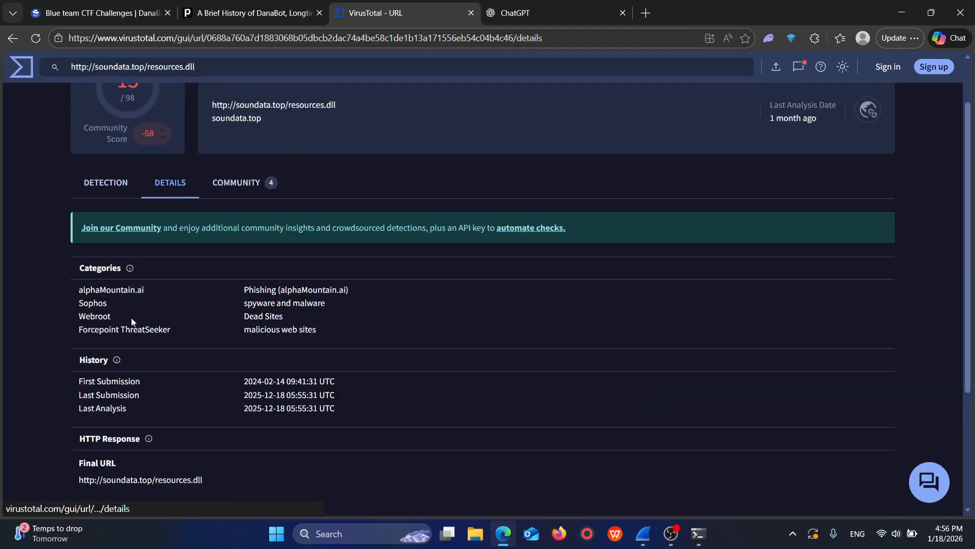
{"action": "scroll", "coordinate": [208, 329], "scroll_direction": "down", "scroll_amount": 1}
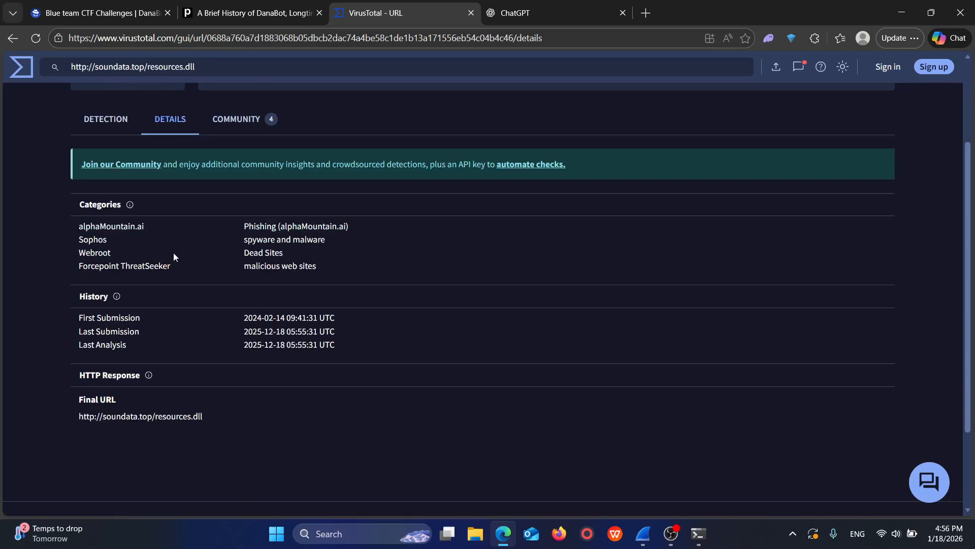
{"action": "left_click", "coordinate": [126, 118]}
{"action": "scroll", "coordinate": [158, 228], "scroll_direction": "down", "scroll_amount": 1}
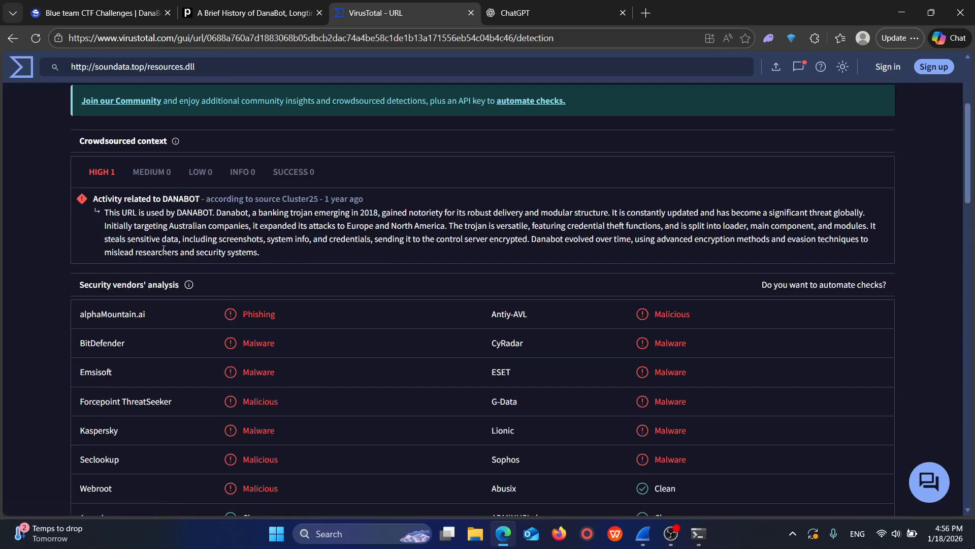
{"action": "scroll", "coordinate": [156, 231], "scroll_direction": "down", "scroll_amount": 10}
{"action": "scroll", "coordinate": [157, 231], "scroll_direction": "up", "scroll_amount": 11}
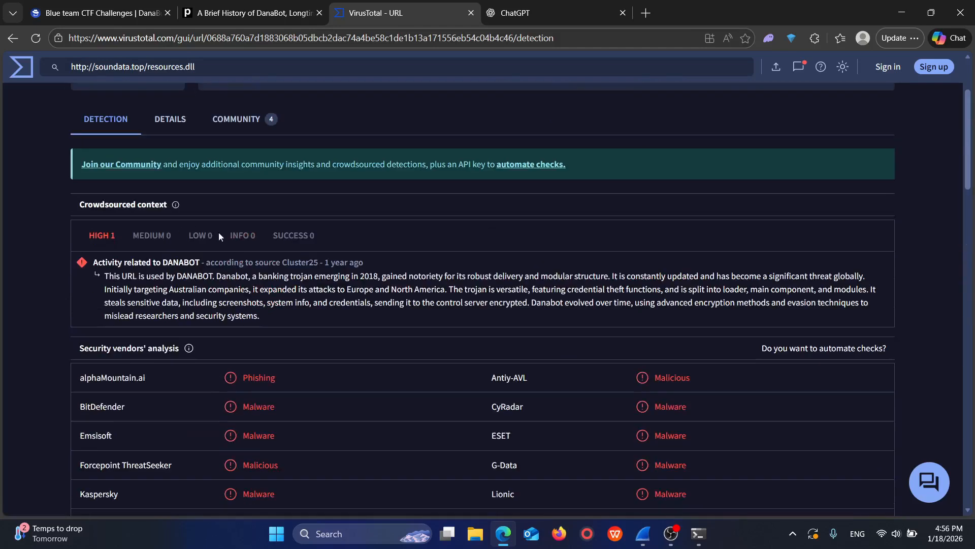
{"action": "left_click", "coordinate": [207, 120]}
{"action": "left_click", "coordinate": [161, 121]}
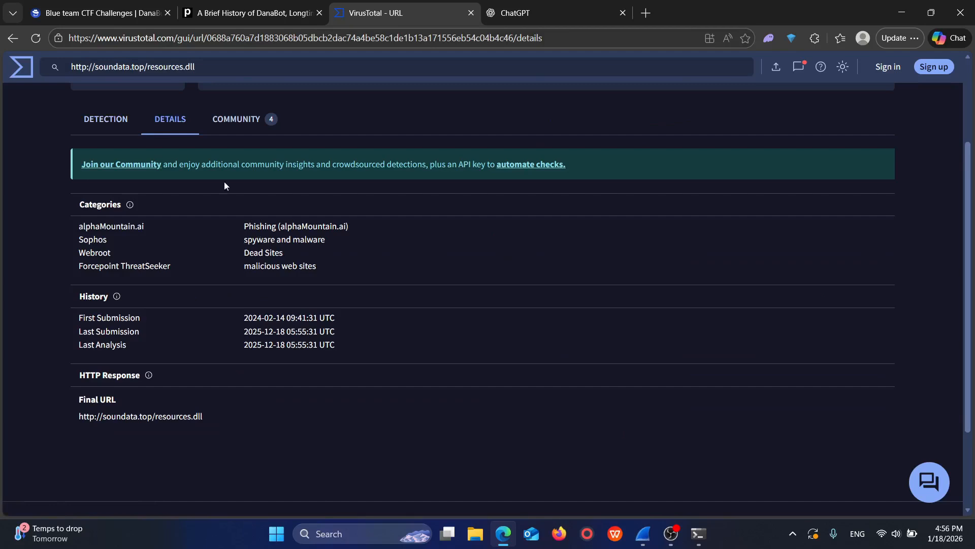
{"action": "left_click", "coordinate": [107, 120]}
{"action": "scroll", "coordinate": [263, 221], "scroll_direction": "up", "scroll_amount": 3}
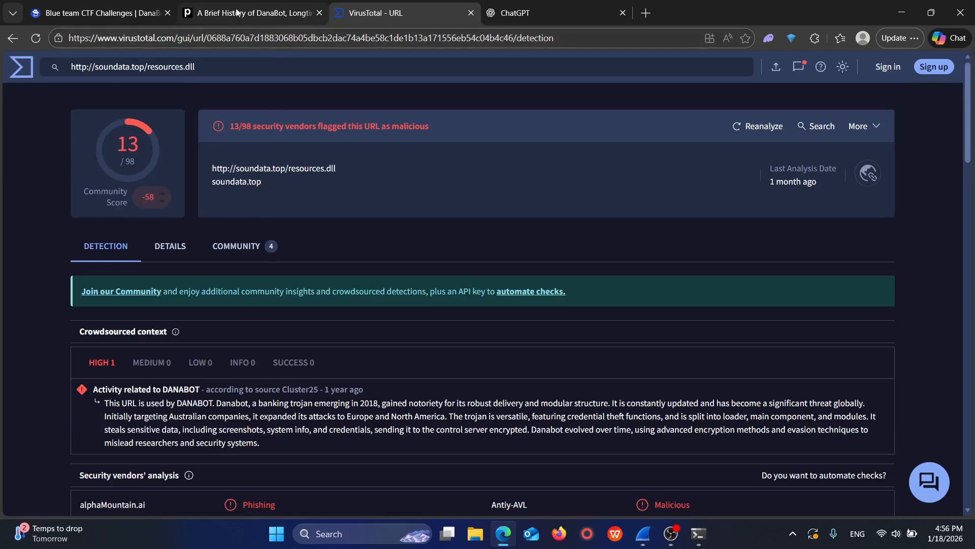
Step: Return to the CyberDefenders lab page and review the questions from Q6, on the second file's MD5 hash, up to Q1
{"action": "left_click", "coordinate": [151, 9]}
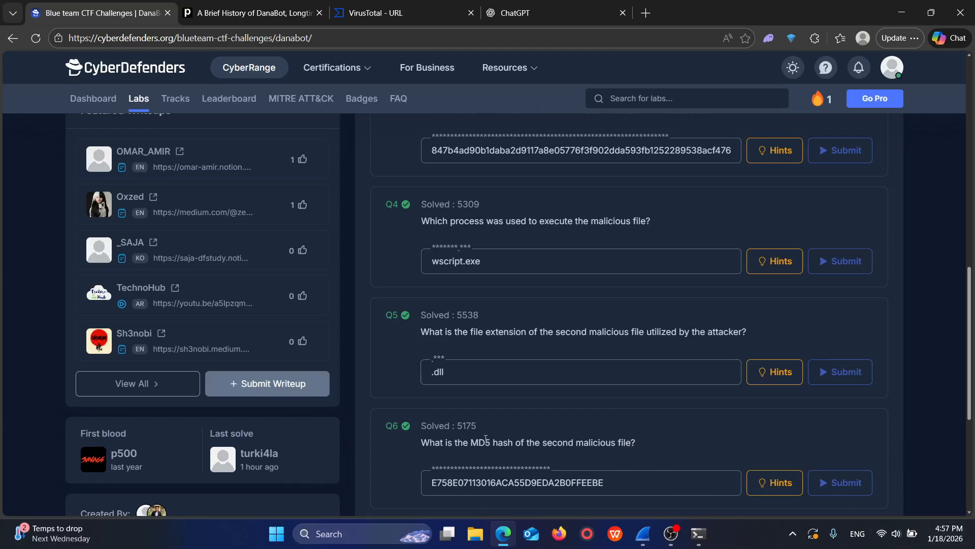
{"action": "scroll", "coordinate": [479, 441], "scroll_direction": "down", "scroll_amount": 1}
{"action": "scroll", "coordinate": [479, 441], "scroll_direction": "up", "scroll_amount": 2}
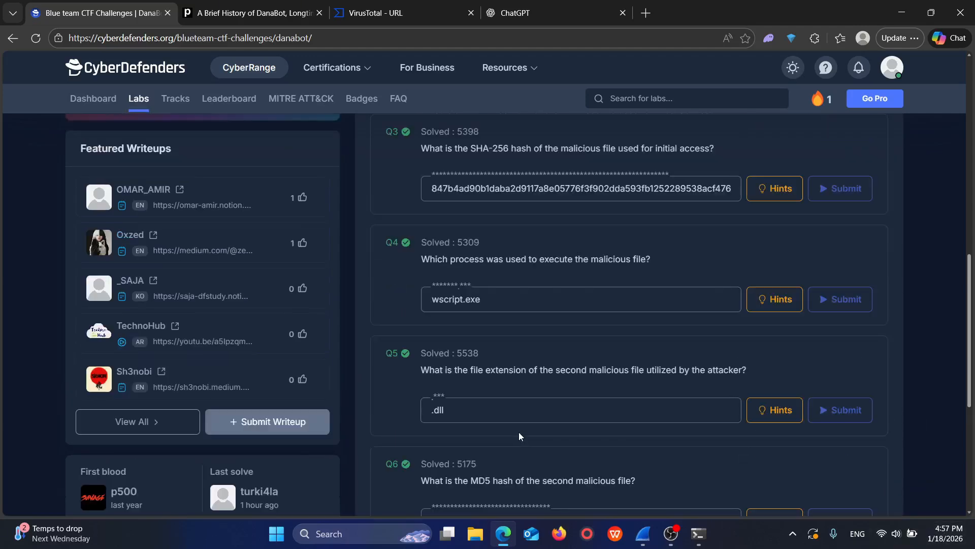
{"action": "scroll", "coordinate": [519, 432], "scroll_direction": "down", "scroll_amount": 3}
{"action": "scroll", "coordinate": [566, 431], "scroll_direction": "up", "scroll_amount": 3}
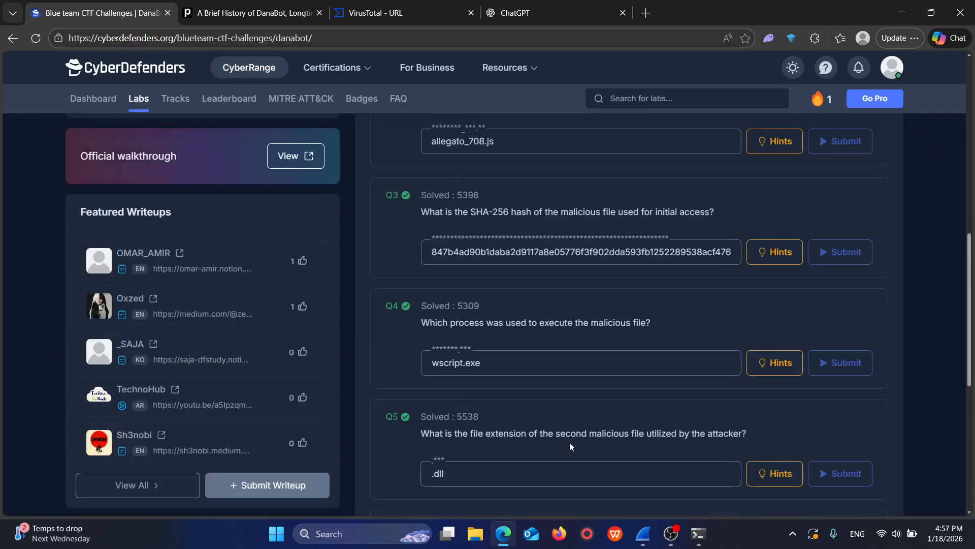
{"action": "scroll", "coordinate": [588, 411], "scroll_direction": "up", "scroll_amount": 2}
{"action": "scroll", "coordinate": [589, 412], "scroll_direction": "up", "scroll_amount": 3}
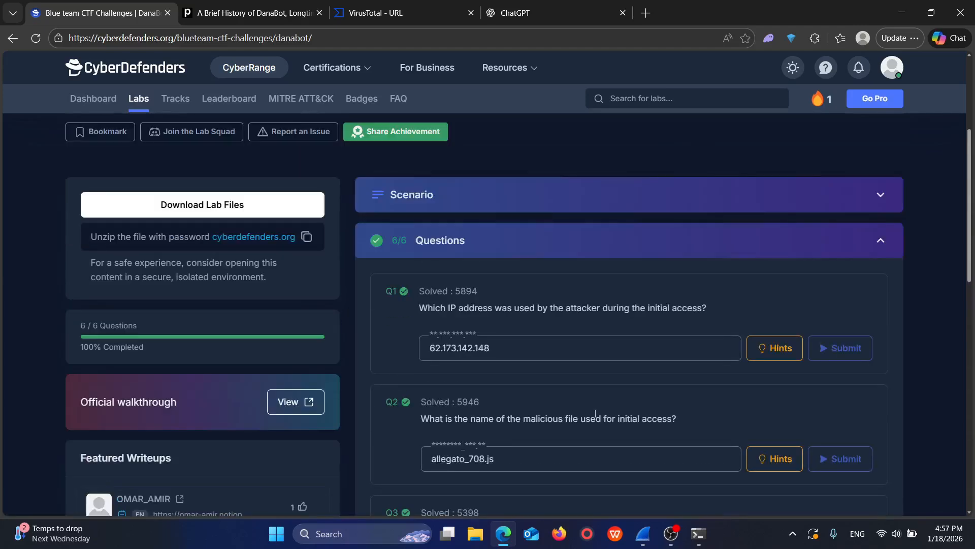
{"action": "scroll", "coordinate": [596, 403], "scroll_direction": "up", "scroll_amount": 1}
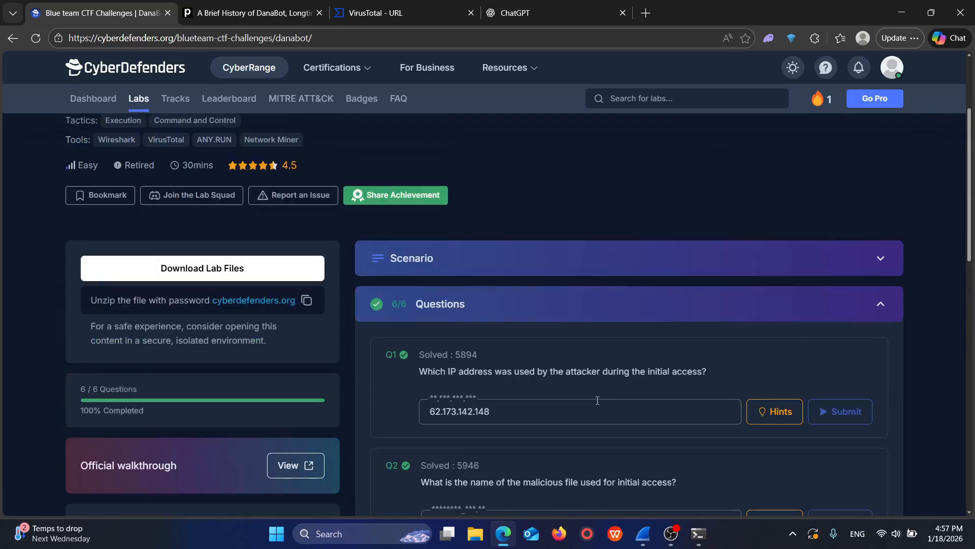